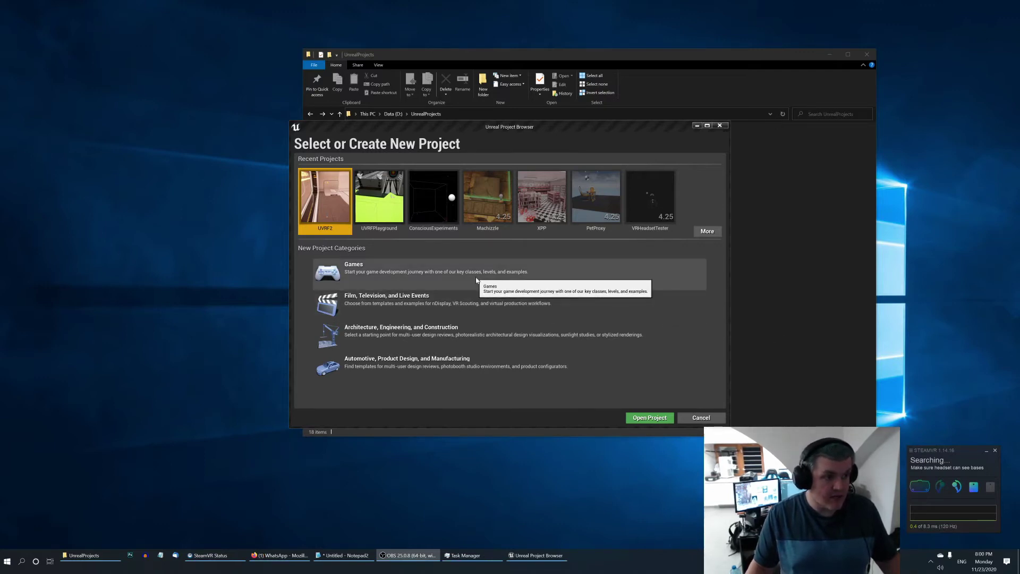
Create a blank Blueprint games project named UVRF_Demo with No Starter Content
{"action": "left_click", "coordinate": [387, 279]}
{"action": "left_click", "coordinate": [596, 418]}
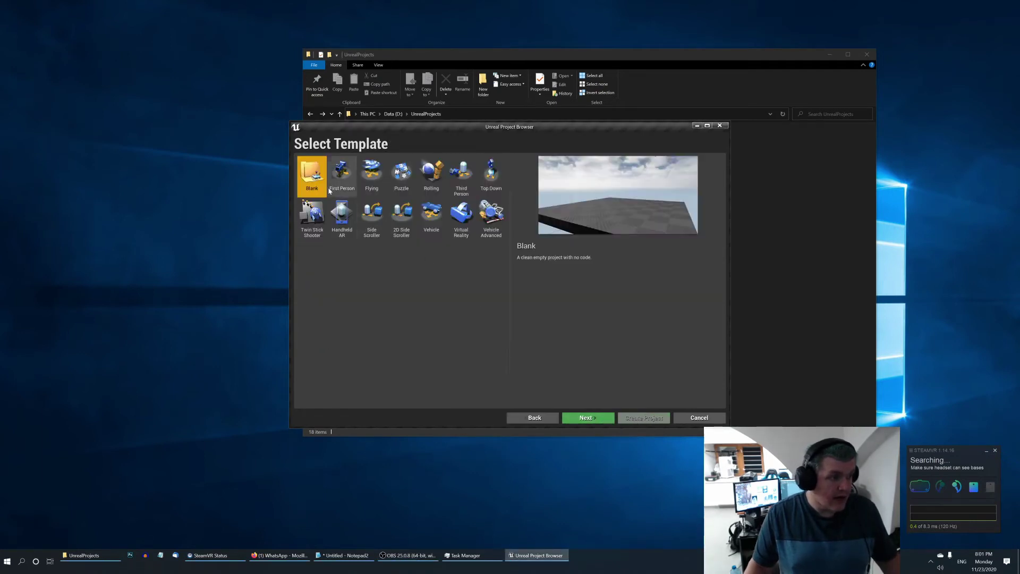
{"action": "left_click", "coordinate": [594, 418]}
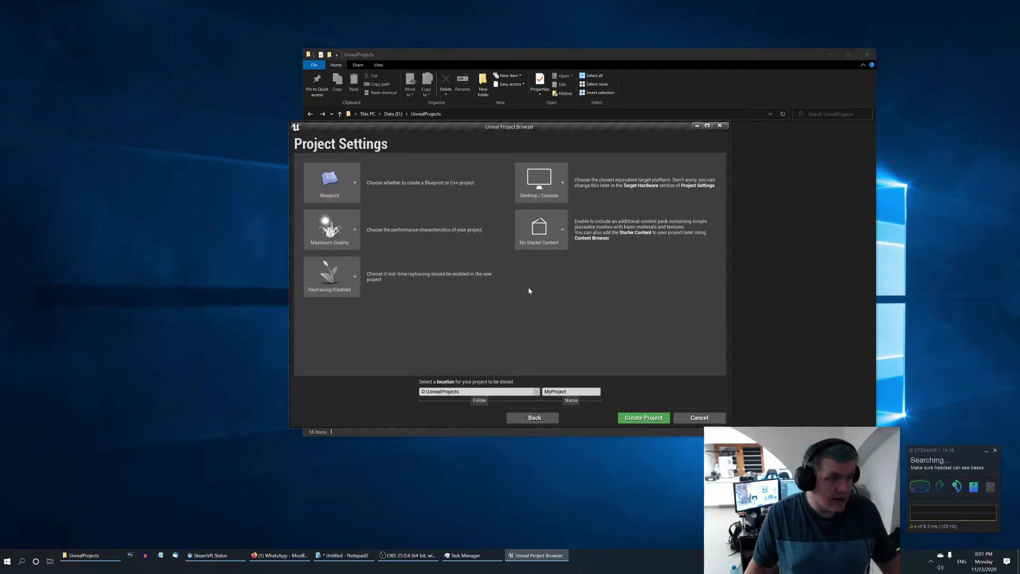
{"action": "left_click", "coordinate": [537, 228]}
{"action": "left_click", "coordinate": [537, 227]}
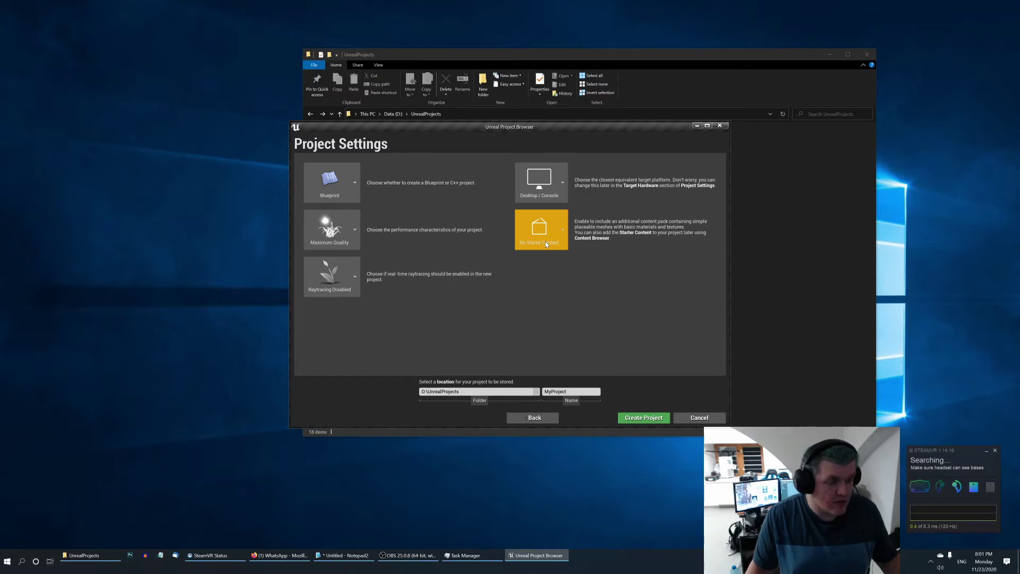
{"action": "left_click", "coordinate": [573, 392]}
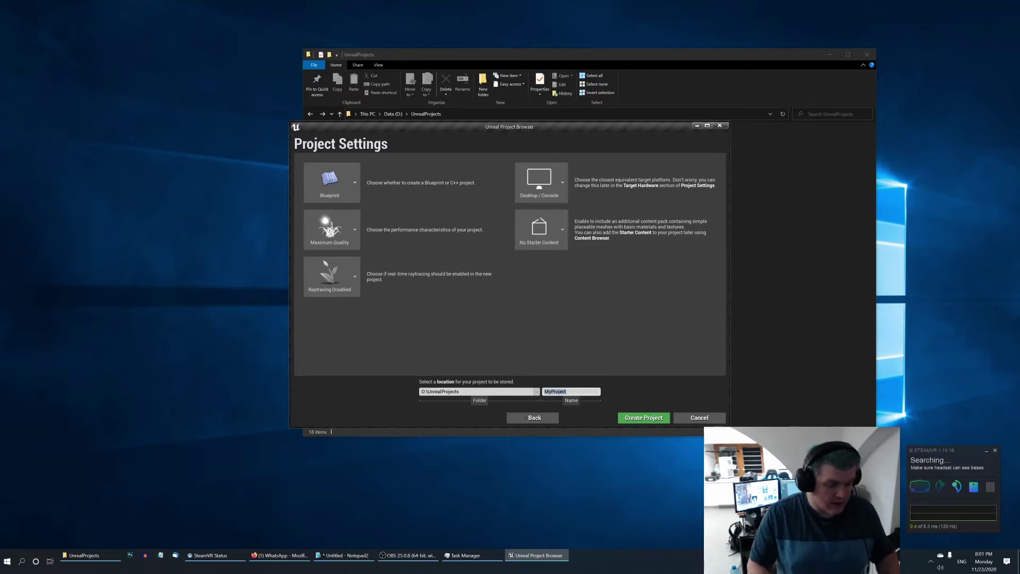
{"action": "type", "text": "UIV"}
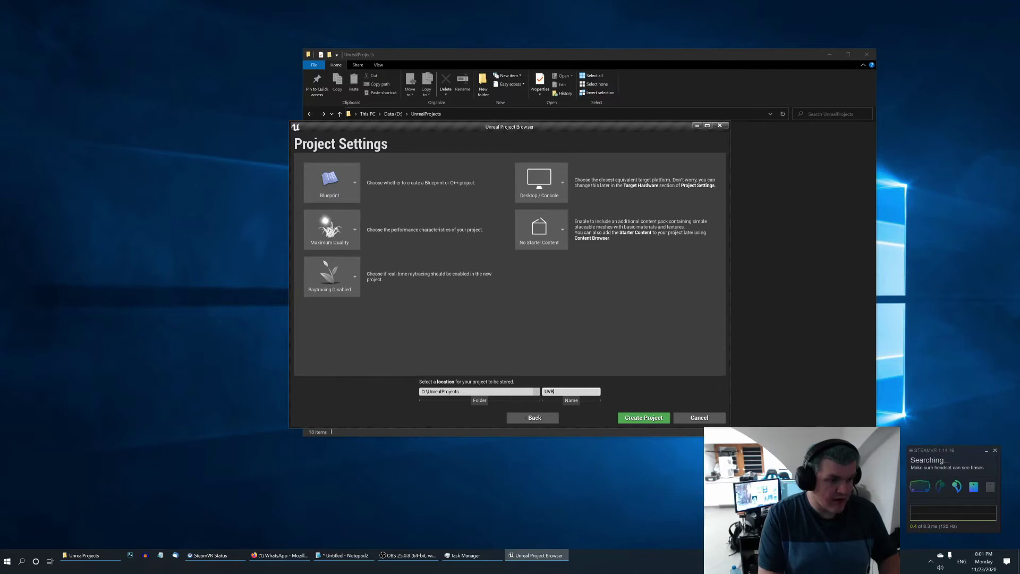
{"action": "type", "text": "F_Demo"}
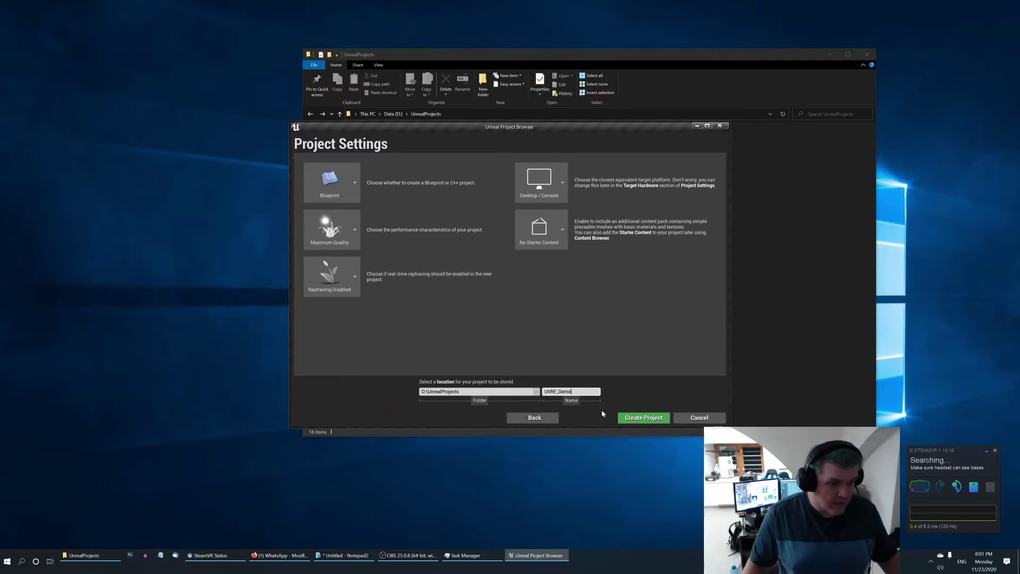
{"action": "left_click", "coordinate": [640, 418]}
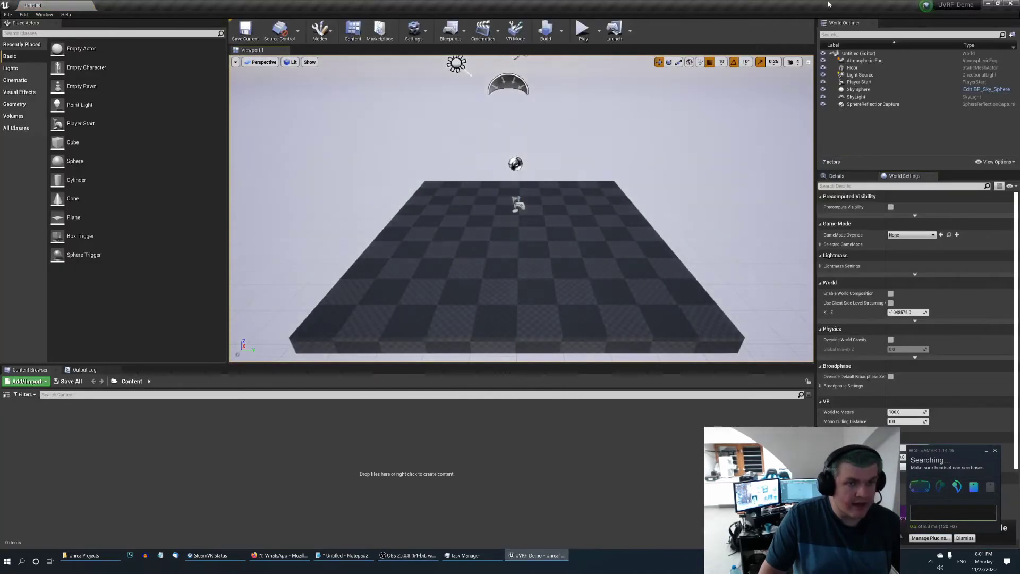
Close the editor and copy the Plugins folder from the UVRF2 project
{"action": "left_click", "coordinate": [1007, 5]}
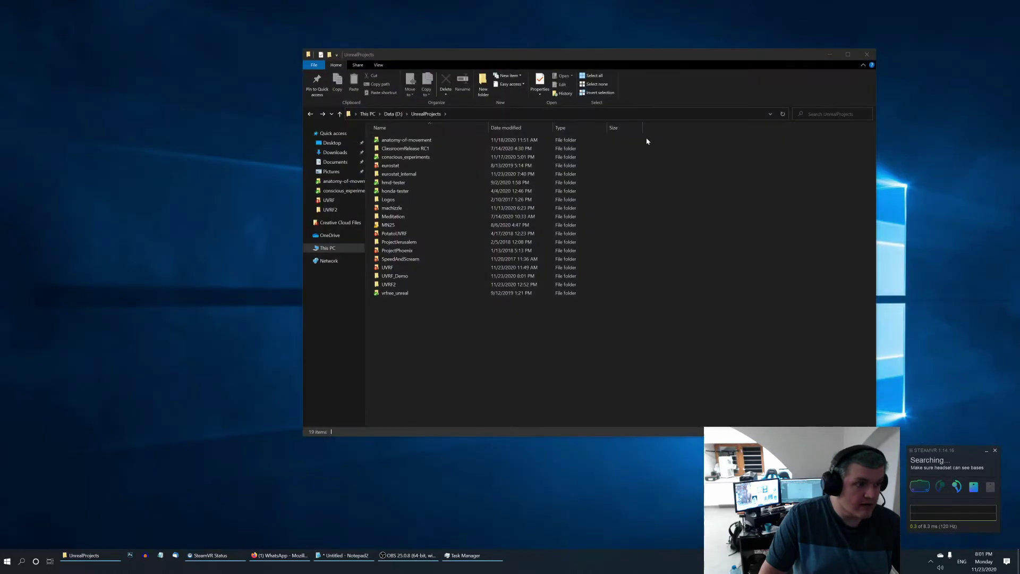
{"action": "double_click", "coordinate": [416, 285]}
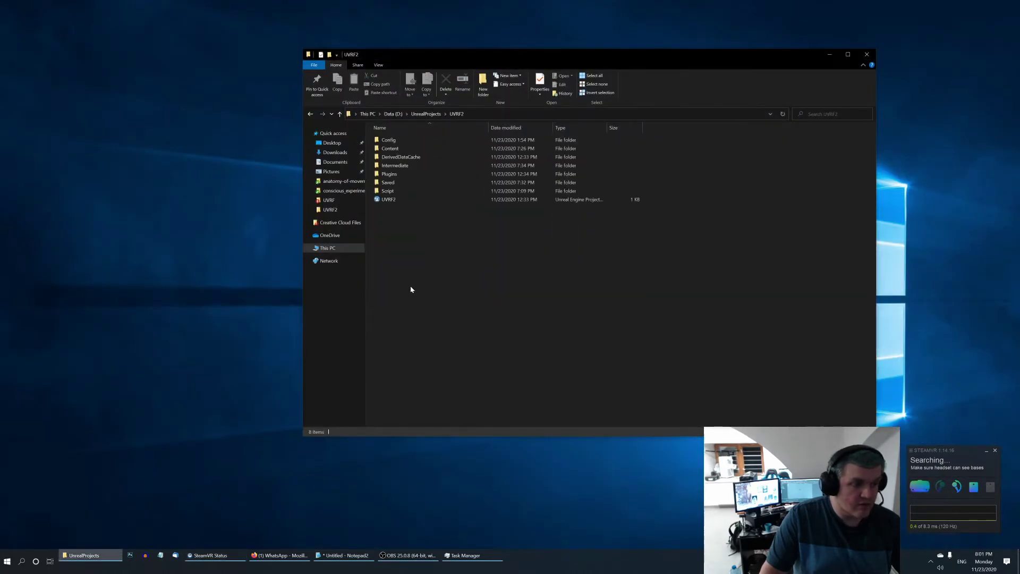
{"action": "double_click", "coordinate": [413, 173]}
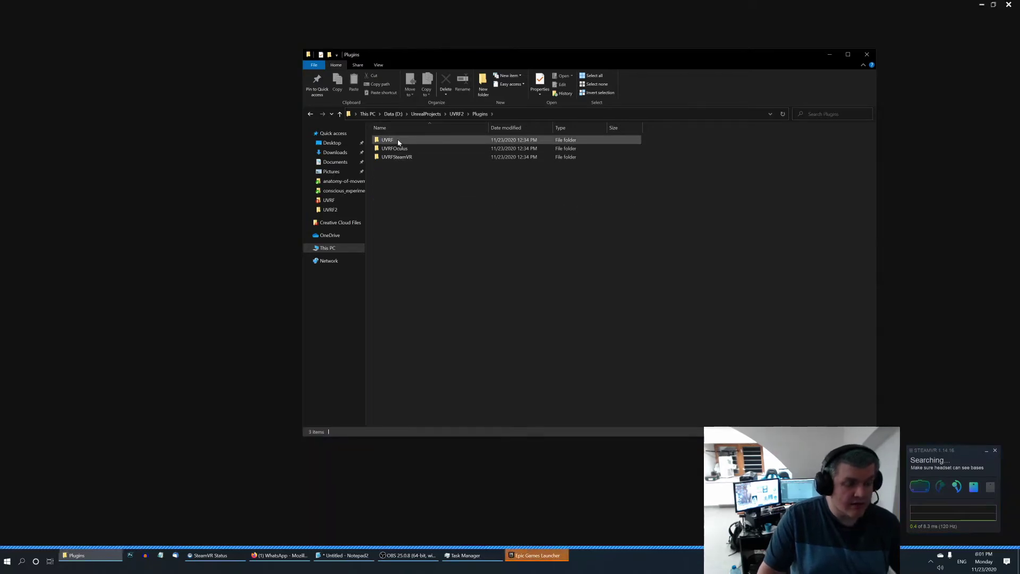
{"action": "key", "text": "alt+Left"}
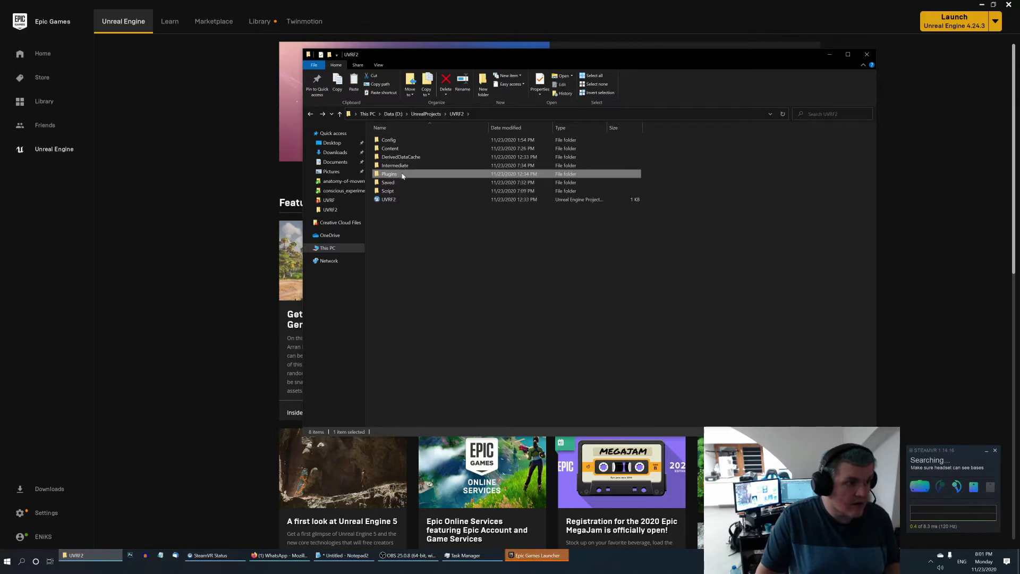
{"action": "right_click", "coordinate": [402, 173]}
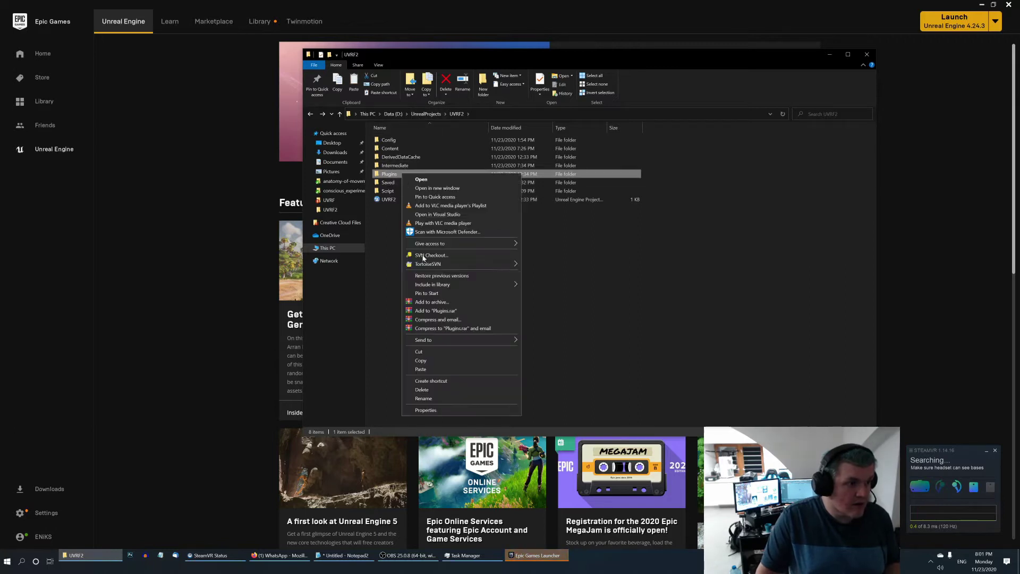
{"action": "left_click", "coordinate": [434, 361]}
Paste Plugins into the UVRF_Demo folder and launch UVRF_Demo.uproject
{"action": "left_click", "coordinate": [425, 115]}
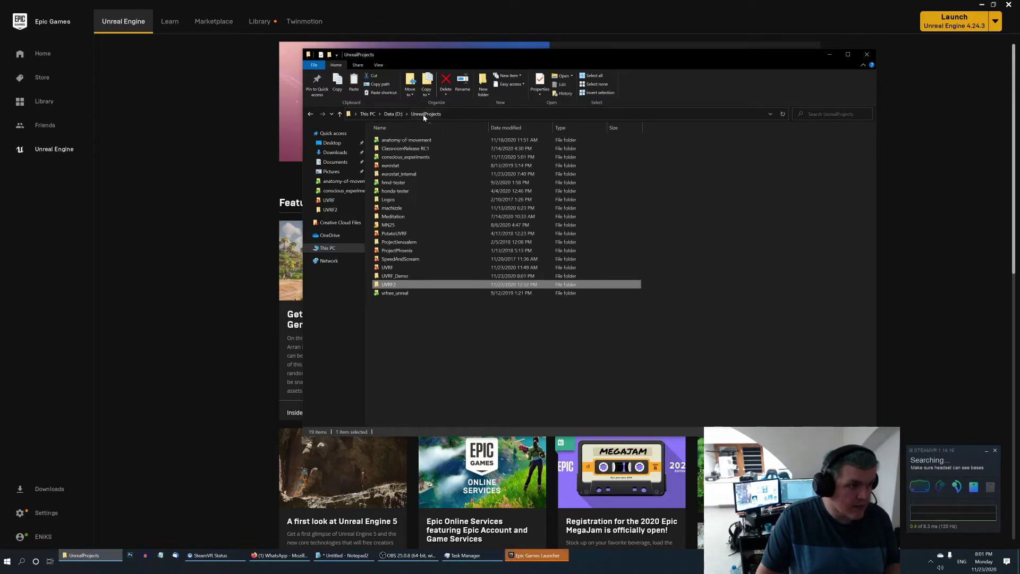
{"action": "double_click", "coordinate": [394, 276]}
{"action": "right_click", "coordinate": [422, 272]}
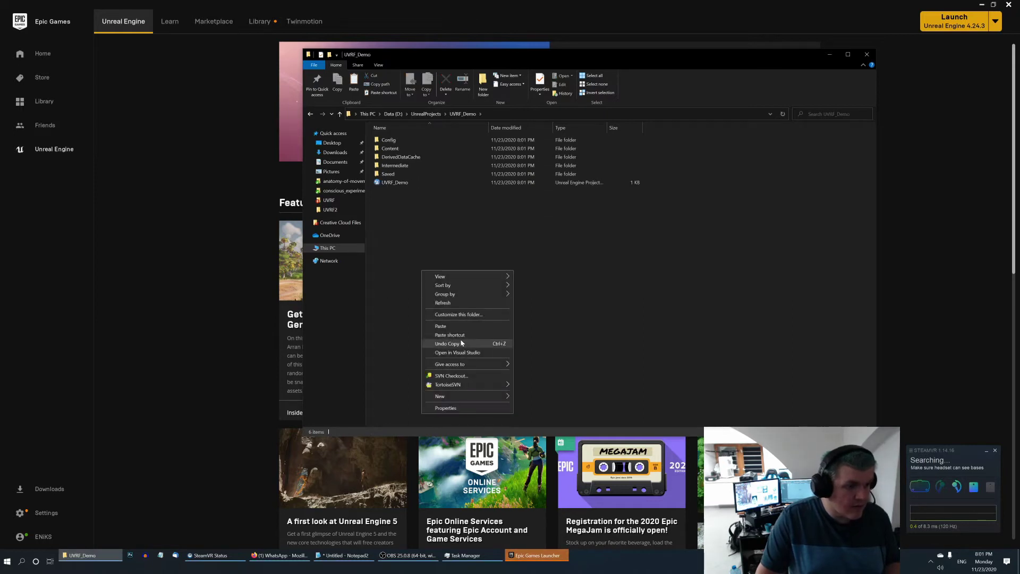
{"action": "left_click", "coordinate": [440, 326]}
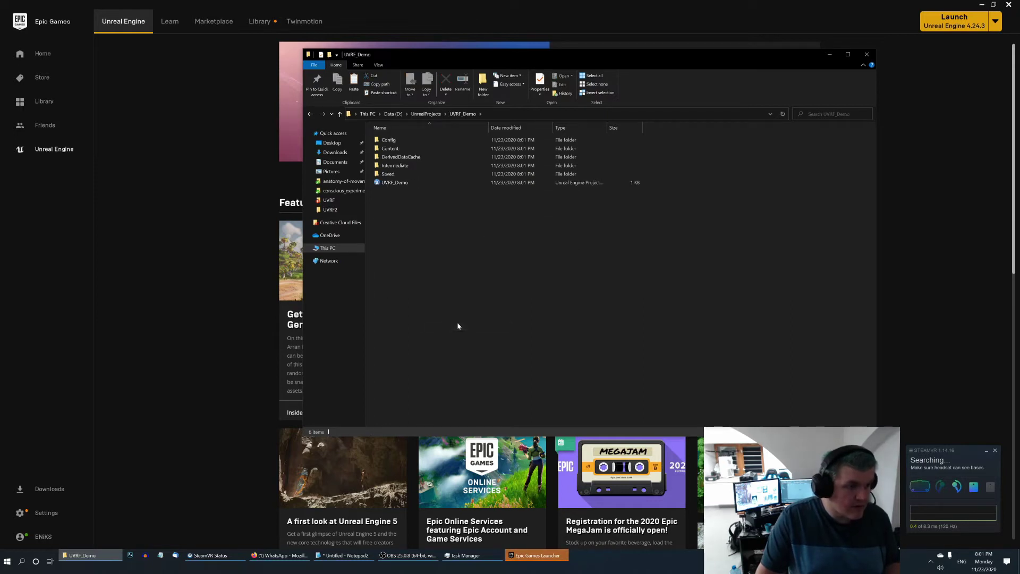
{"action": "left_click", "coordinate": [394, 191]}
{"action": "double_click", "coordinate": [394, 191]}
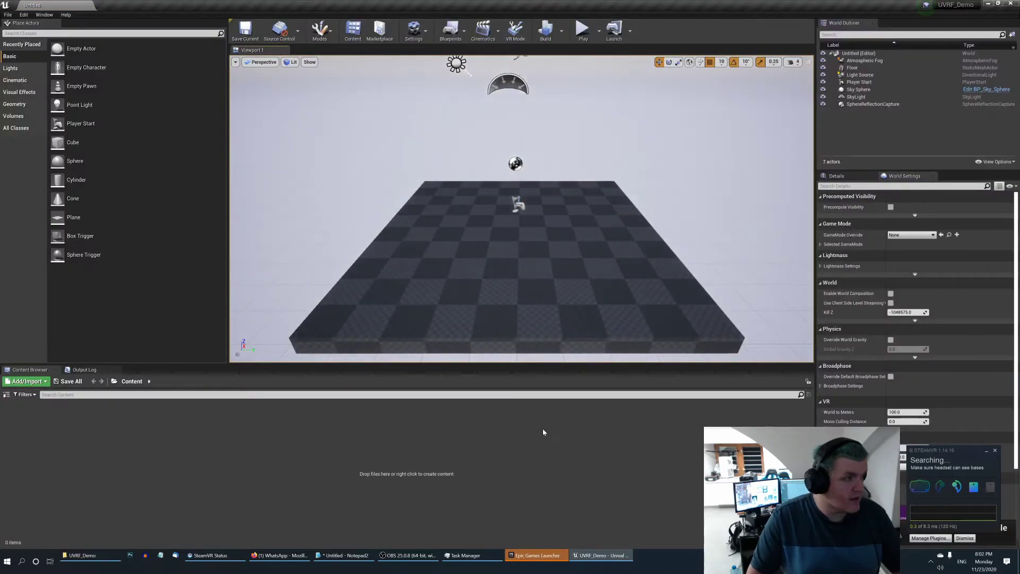
{"action": "left_click", "coordinate": [23, 14]}
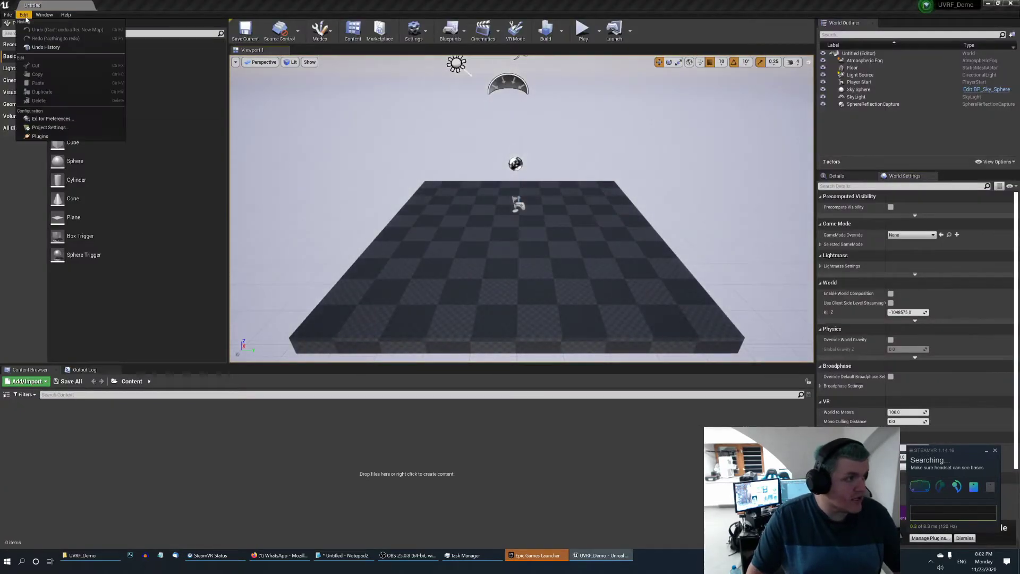
{"action": "left_click", "coordinate": [40, 136]}
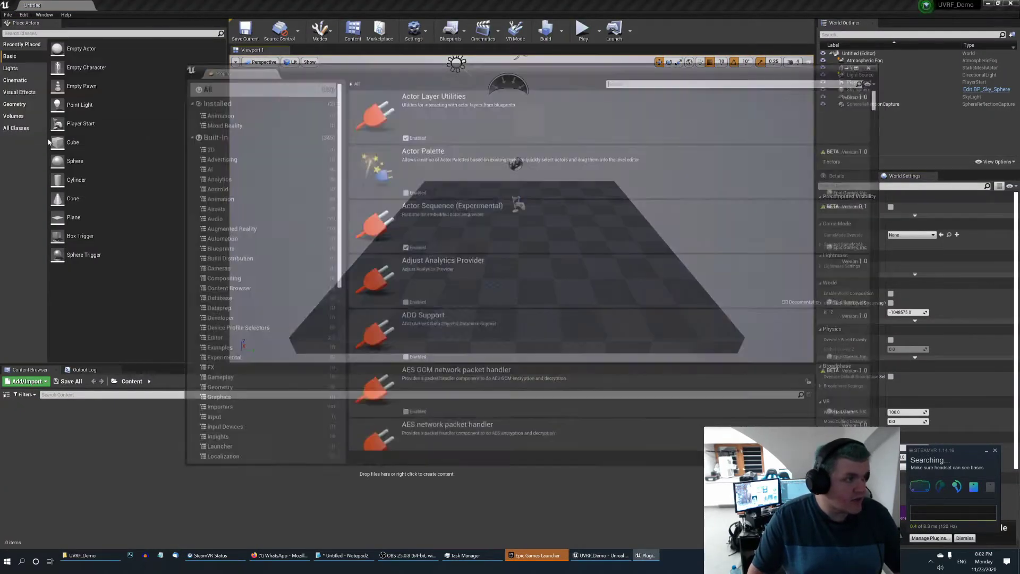
{"action": "scroll", "coordinate": [261, 258], "scroll_direction": "down", "scroll_amount": 10}
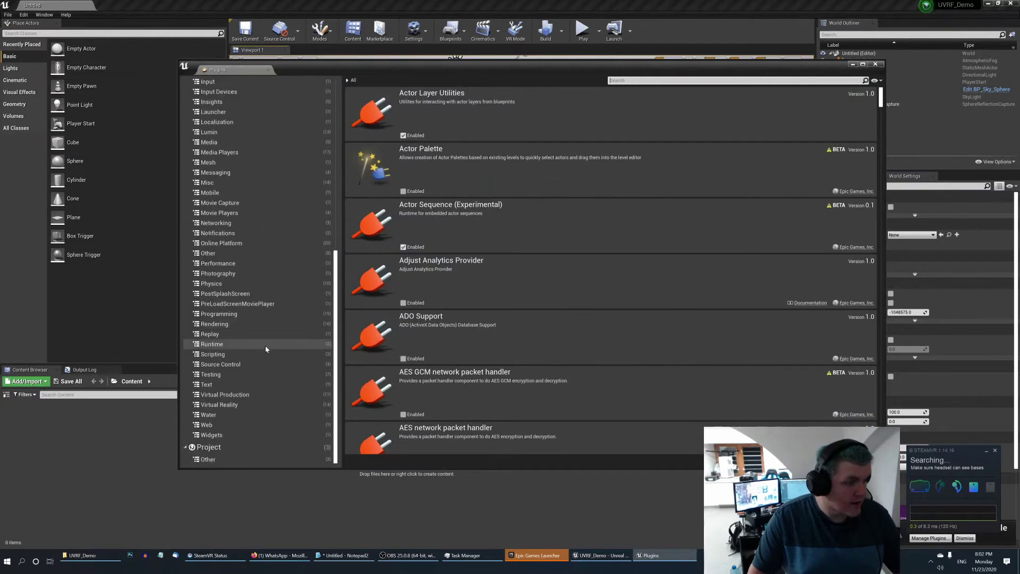
{"action": "left_click", "coordinate": [222, 460]}
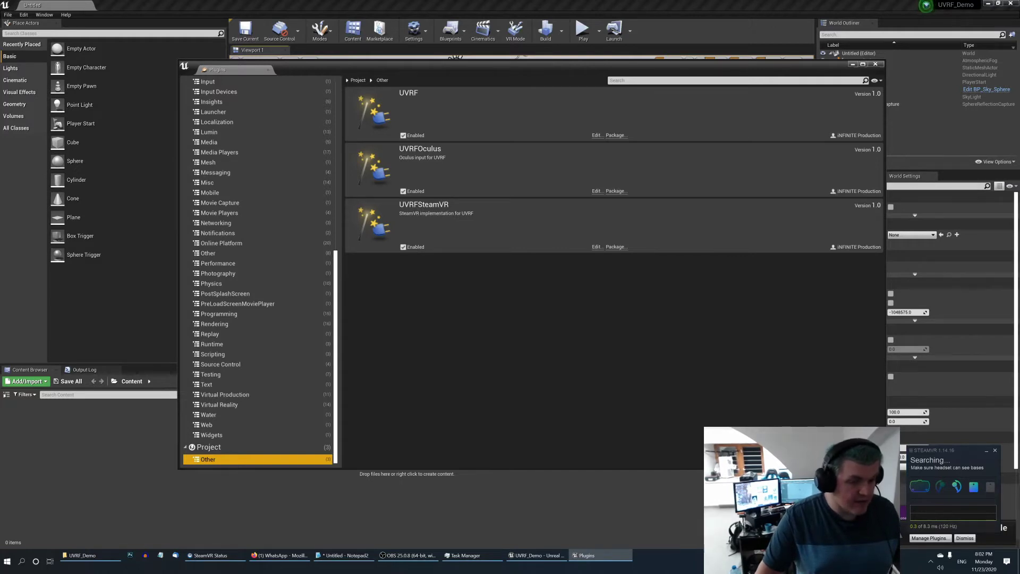
{"action": "left_click", "coordinate": [876, 66]}
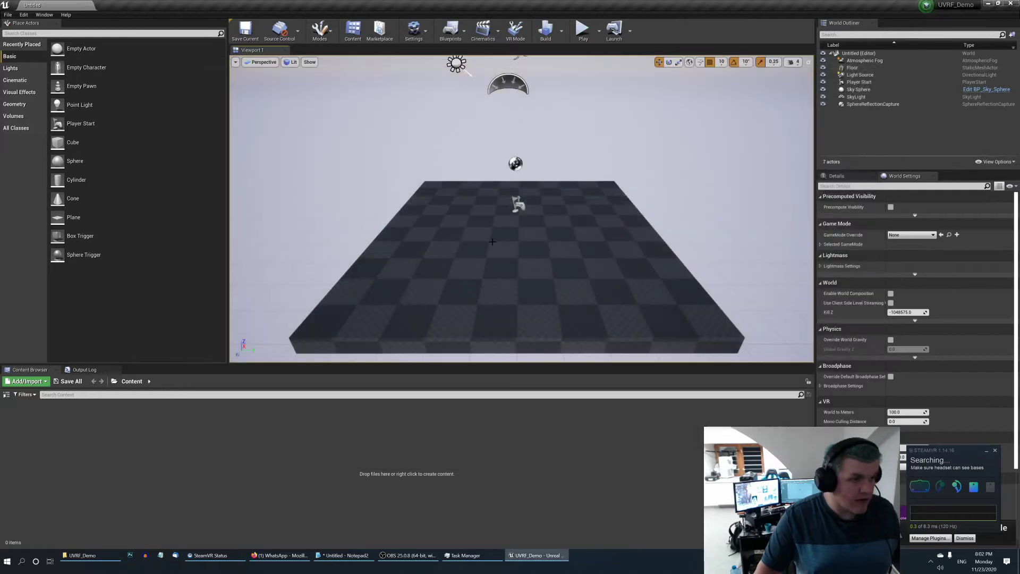
Save the current level as a new map named Demo under /Game
{"action": "left_click", "coordinate": [8, 17]}
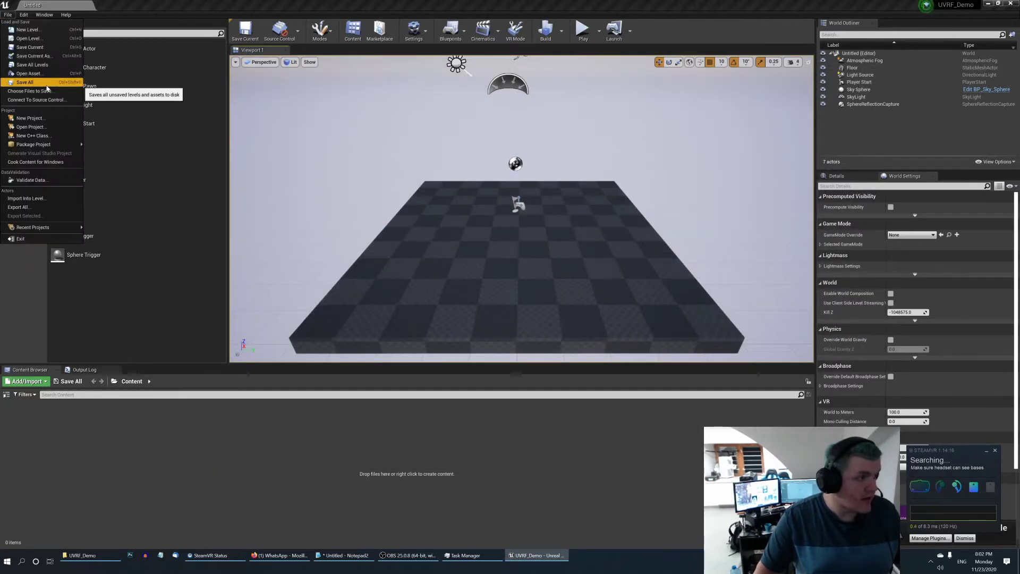
{"action": "left_click", "coordinate": [53, 56]}
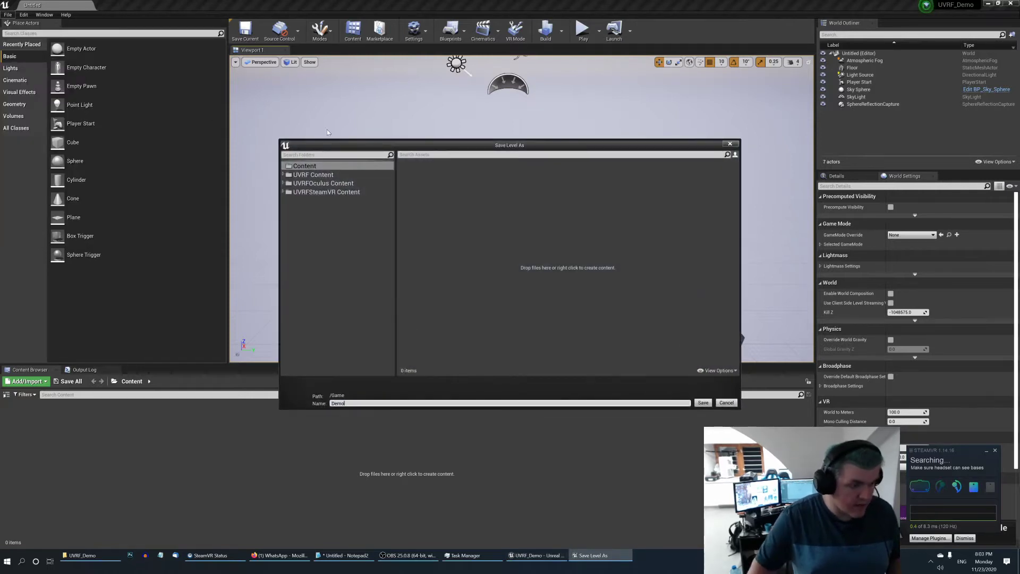
{"action": "left_click", "coordinate": [702, 402]}
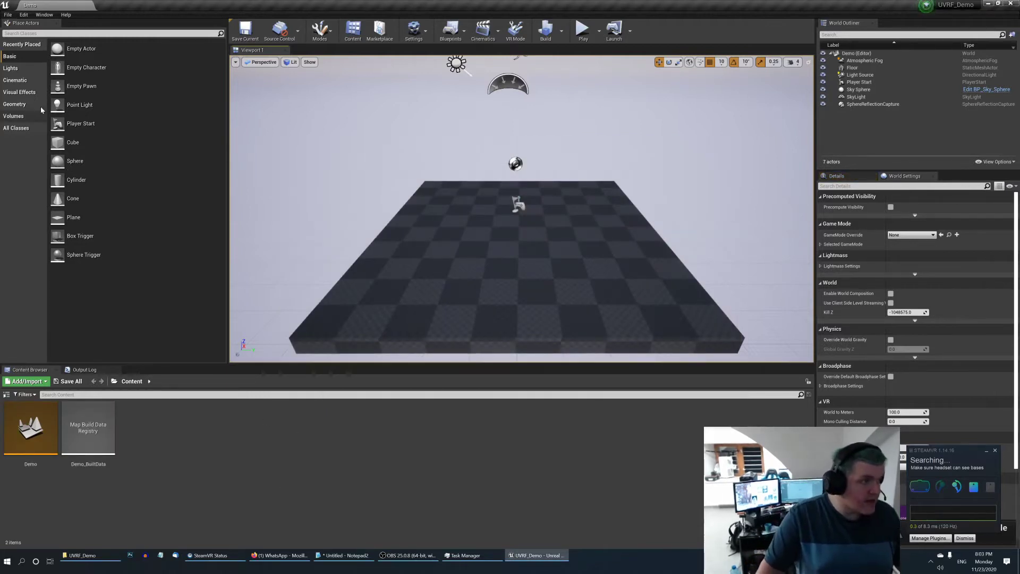
In Project Settings Maps & Modes, set the default game mode to UVRF-GM
{"action": "left_click", "coordinate": [22, 15]}
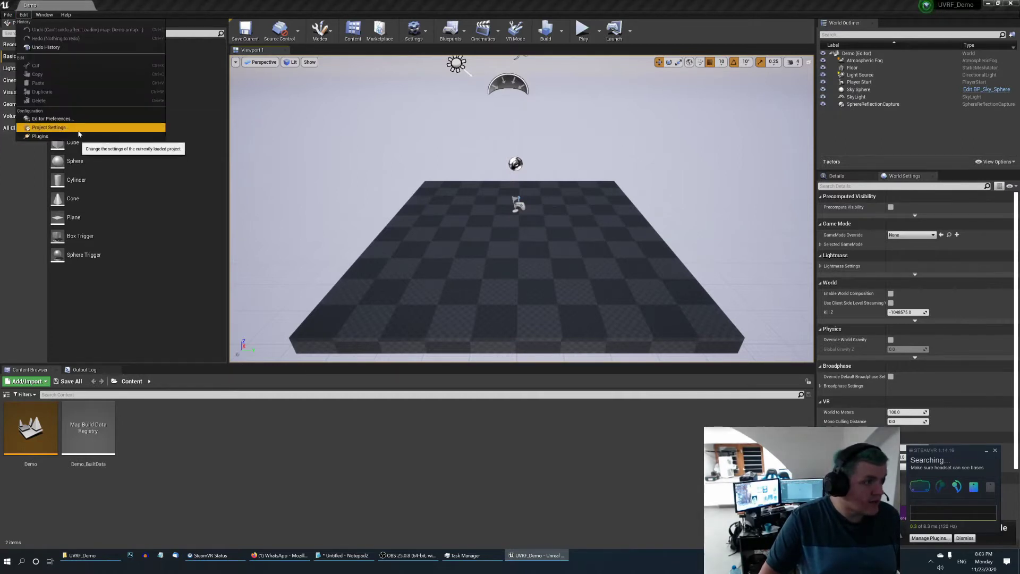
{"action": "left_click", "coordinate": [51, 128]}
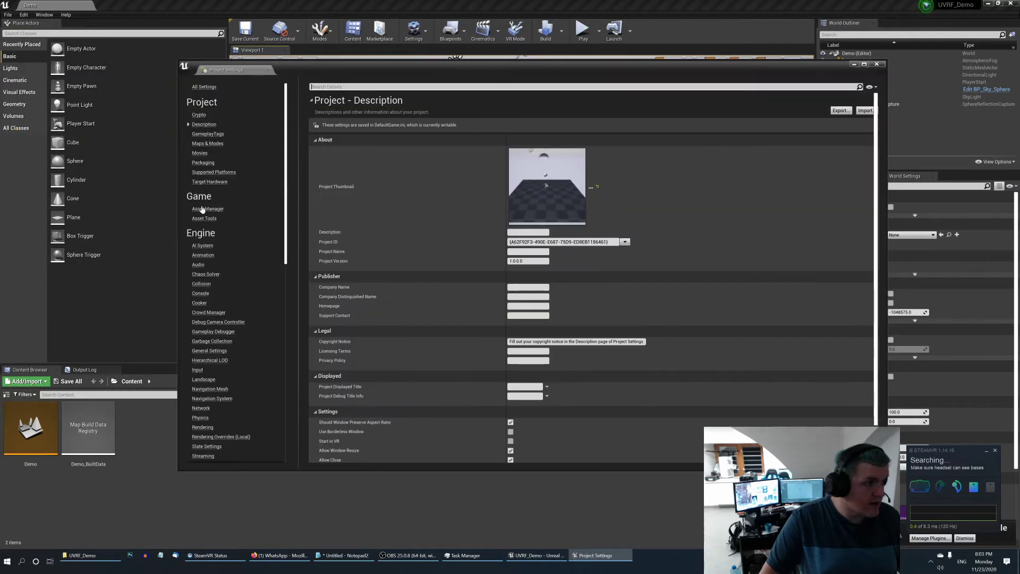
{"action": "left_click", "coordinate": [213, 145]}
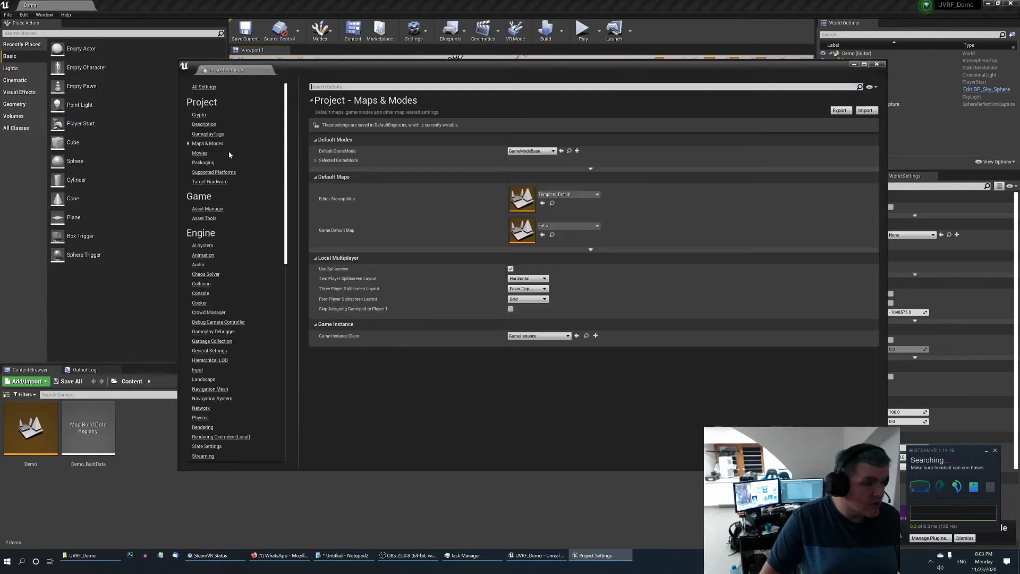
{"action": "left_click", "coordinate": [531, 151]}
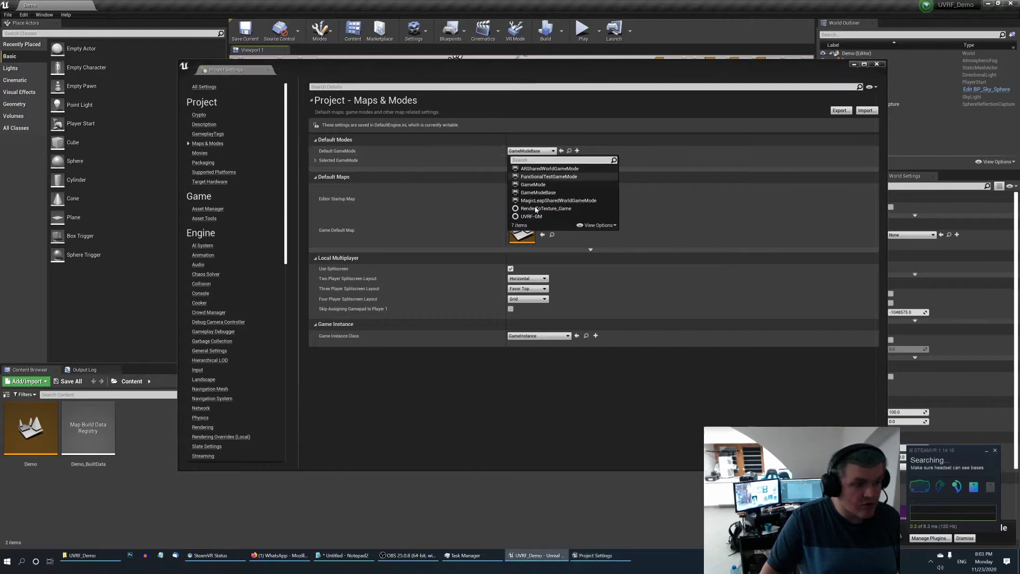
{"action": "left_click", "coordinate": [536, 216]}
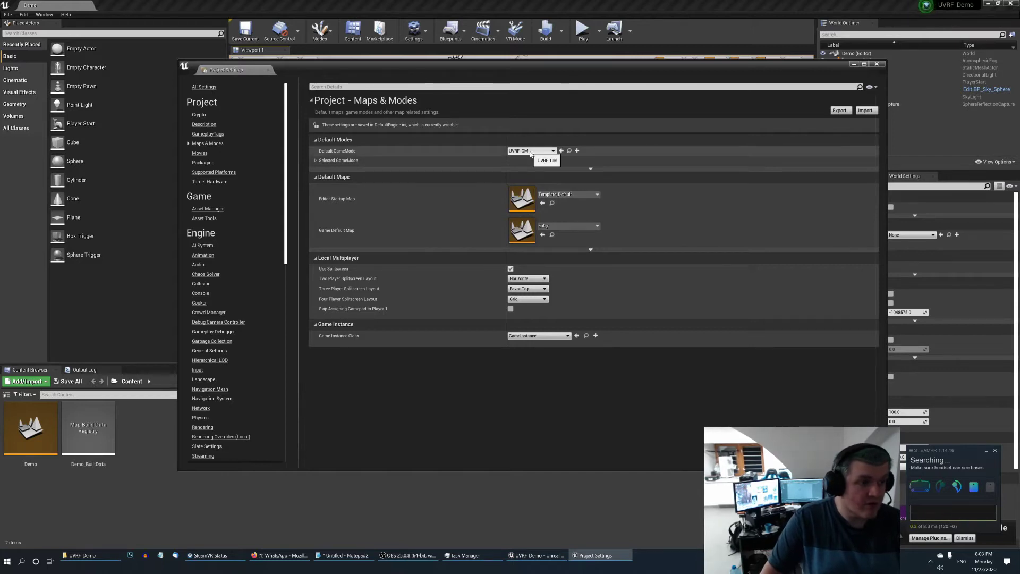
Set Demo as both Editor Startup Map and Game Default Map, then close settings
{"action": "left_click", "coordinate": [566, 194]}
{"action": "left_click", "coordinate": [569, 285]}
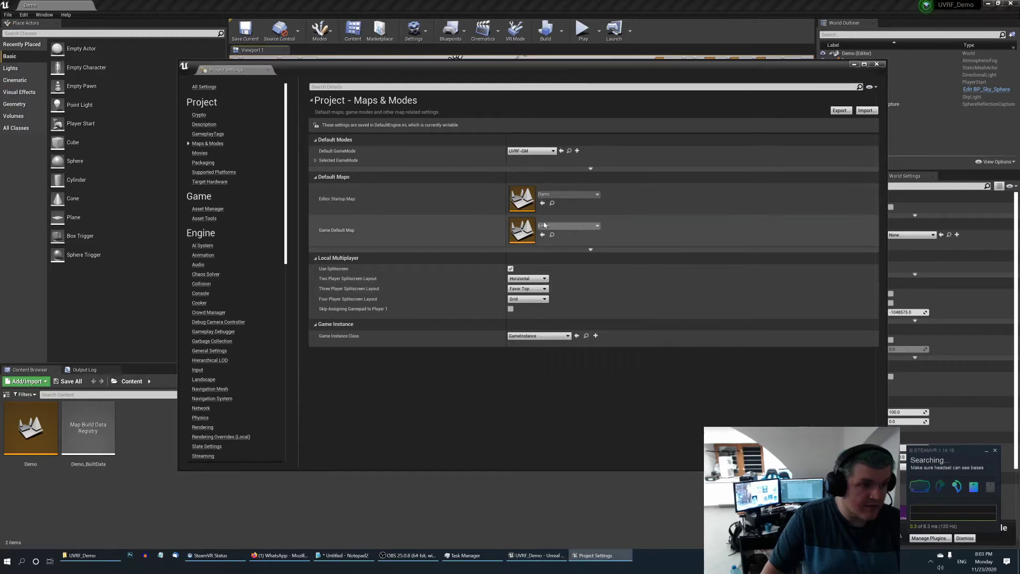
{"action": "left_click", "coordinate": [554, 228]}
{"action": "left_click", "coordinate": [571, 317]}
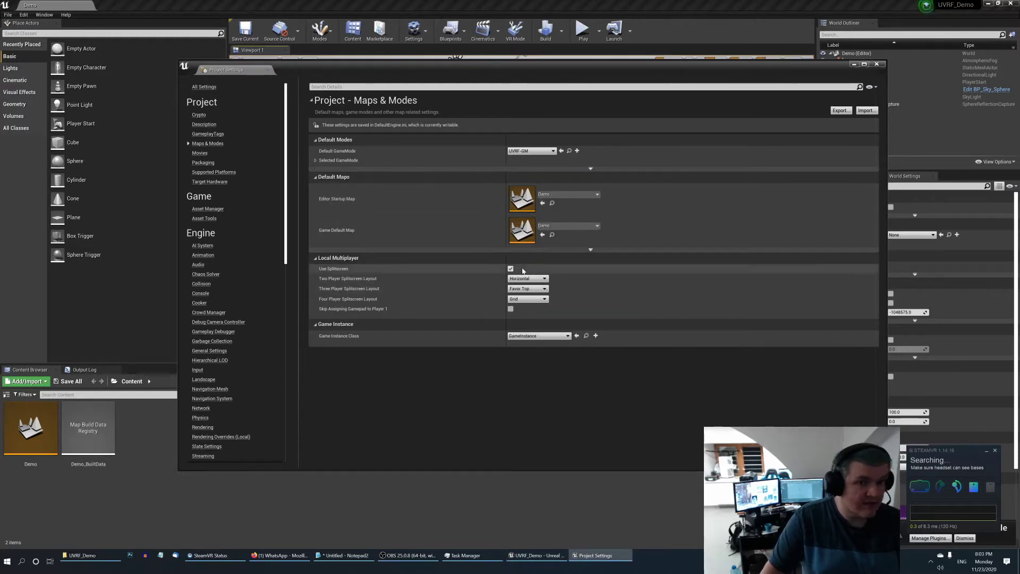
{"action": "left_click", "coordinate": [876, 65]}
{"action": "left_click", "coordinate": [599, 30]}
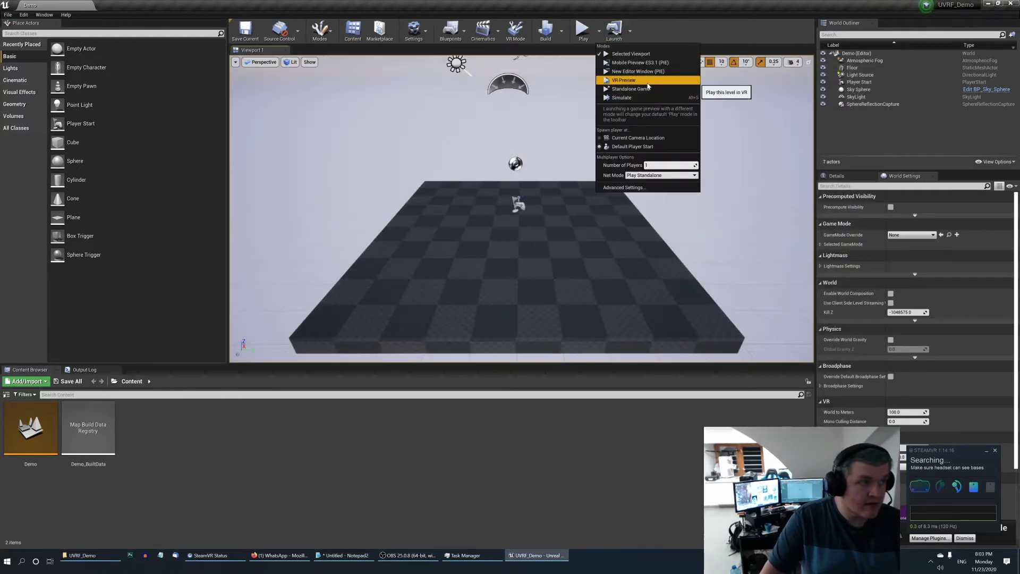
{"action": "left_click", "coordinate": [646, 80]}
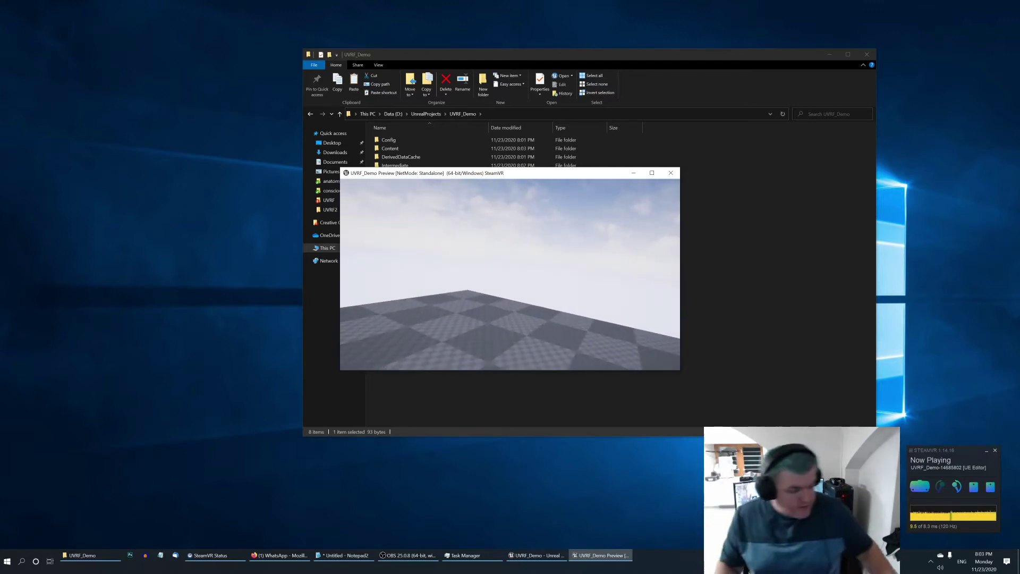
{"action": "key", "text": "Escape"}
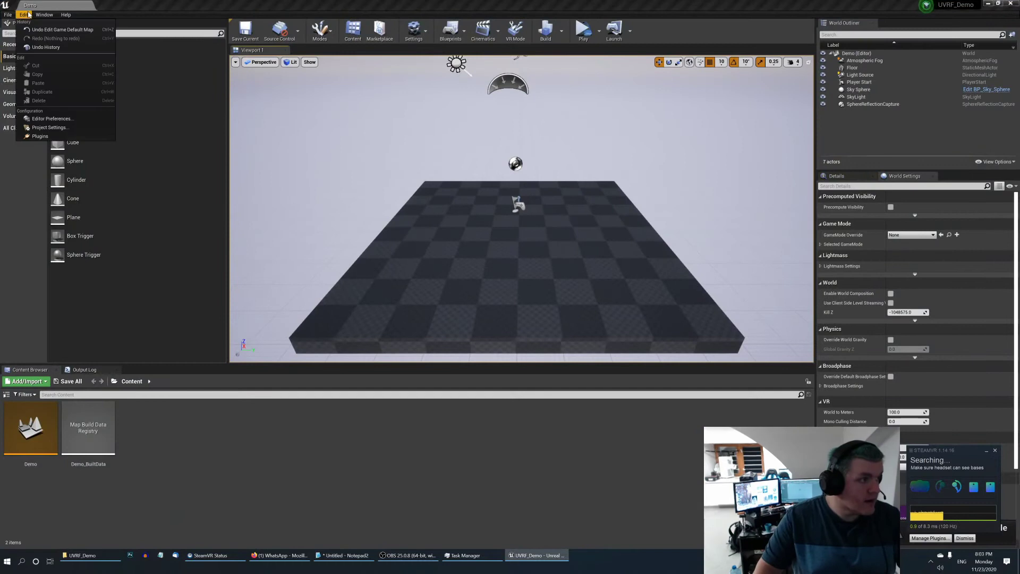
Turn on Instanced Stereo in the Engine Rendering settings
{"action": "left_click", "coordinate": [49, 128]}
{"action": "scroll", "coordinate": [235, 289], "scroll_direction": "down", "scroll_amount": 10}
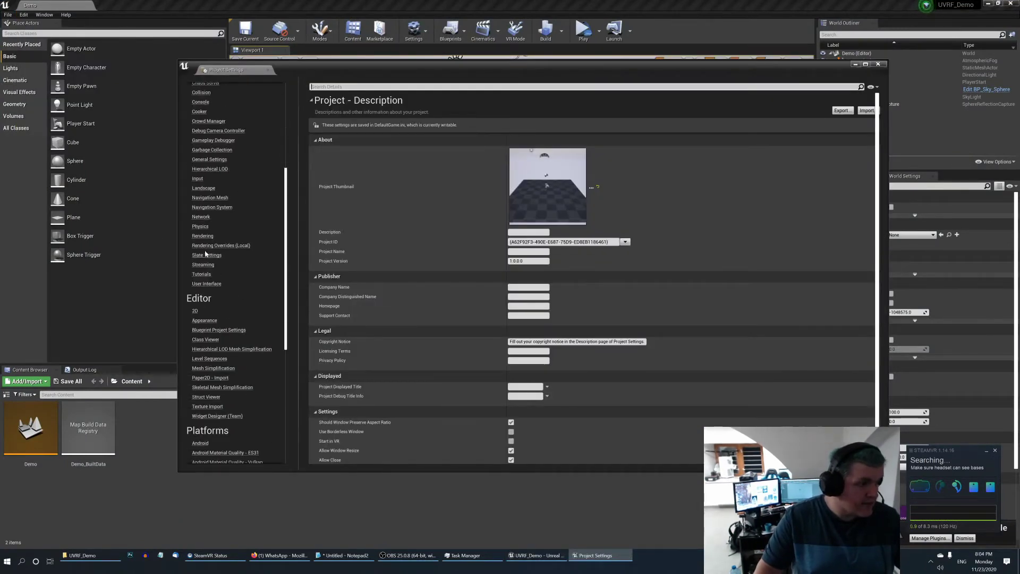
{"action": "left_click", "coordinate": [201, 236]}
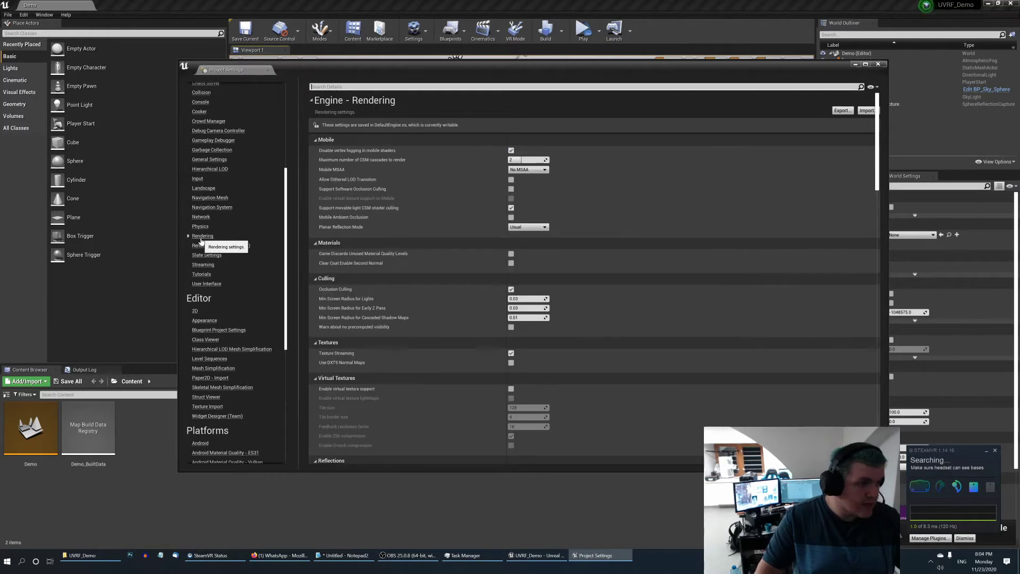
{"action": "scroll", "coordinate": [497, 343], "scroll_direction": "down", "scroll_amount": 5}
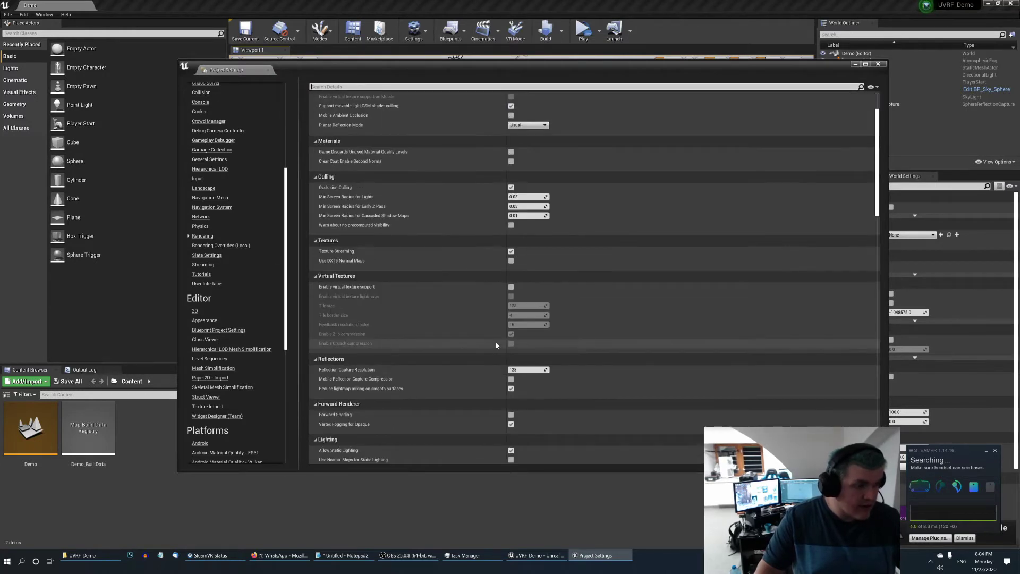
{"action": "scroll", "coordinate": [494, 343], "scroll_direction": "down", "scroll_amount": 8}
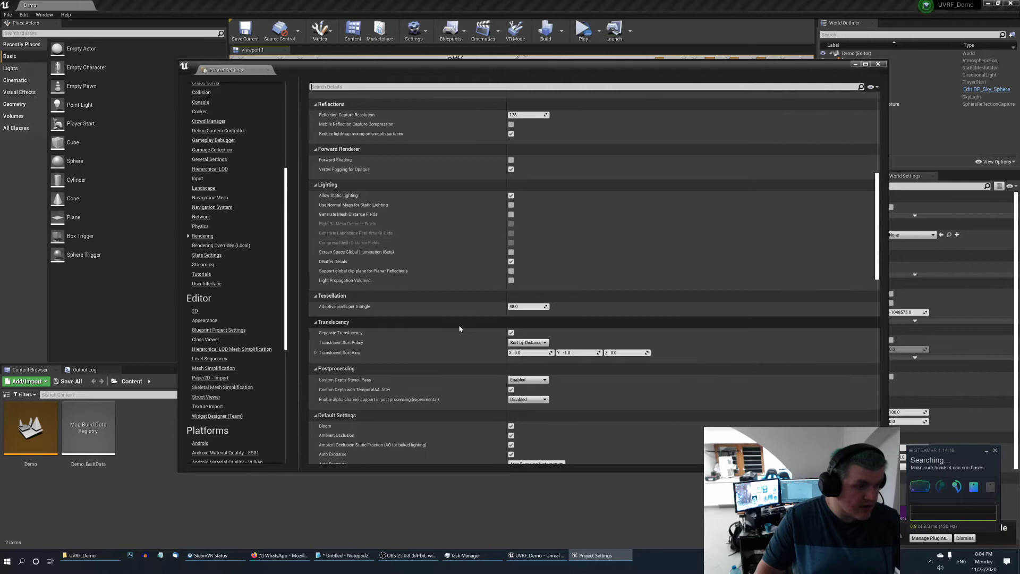
{"action": "scroll", "coordinate": [396, 332], "scroll_direction": "down", "scroll_amount": 6}
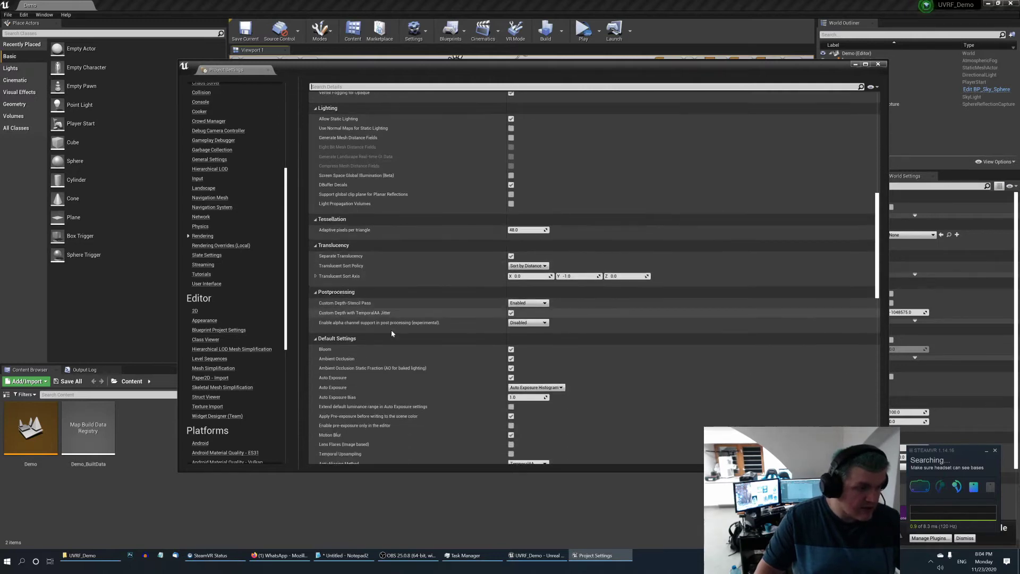
{"action": "scroll", "coordinate": [392, 332], "scroll_direction": "down", "scroll_amount": 6}
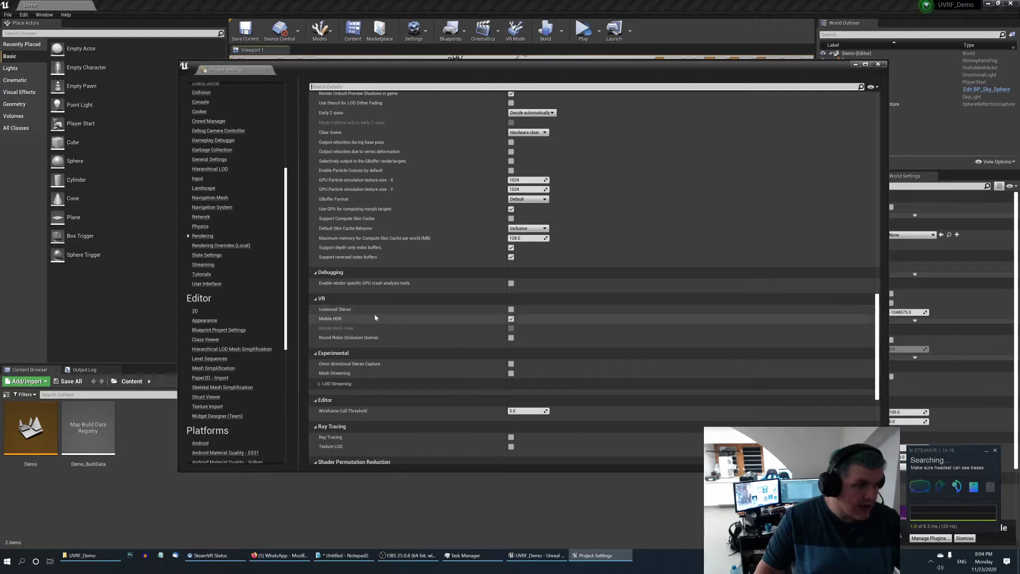
{"action": "left_click", "coordinate": [510, 309]}
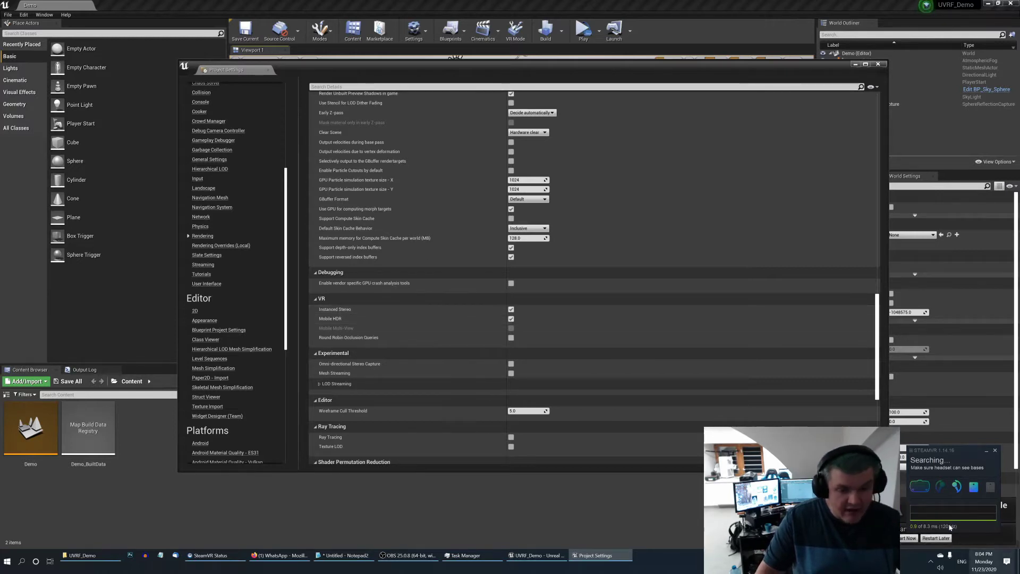
{"action": "left_click_drag", "start_coordinate": [977, 446], "coordinate": [984, 406]}
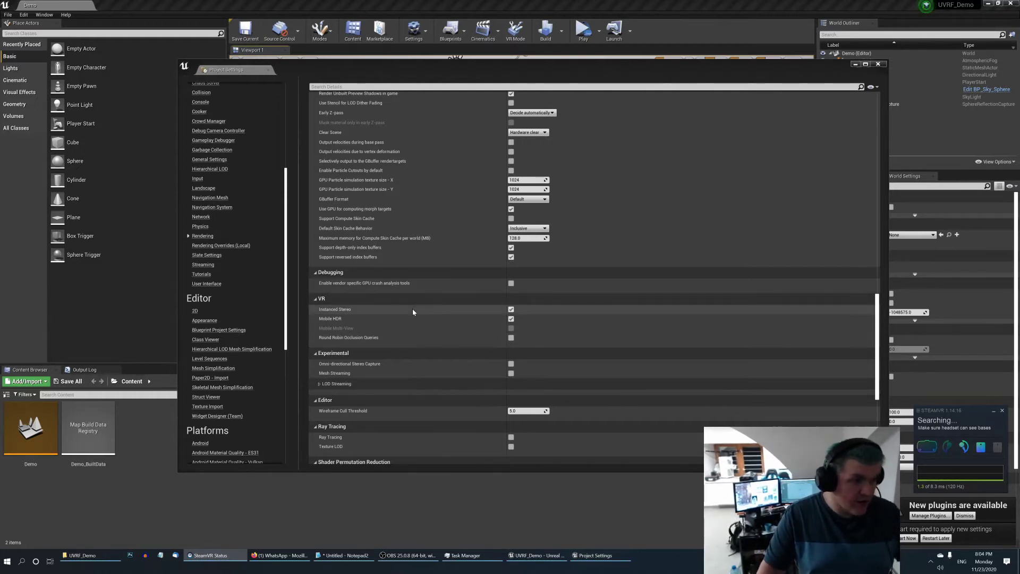
Set Custom Depth-Stencil Pass to Enabled with Stencil and close Project Settings
{"action": "scroll", "coordinate": [449, 382], "scroll_direction": "down", "scroll_amount": 4}
{"action": "scroll", "coordinate": [440, 387], "scroll_direction": "down", "scroll_amount": 8}
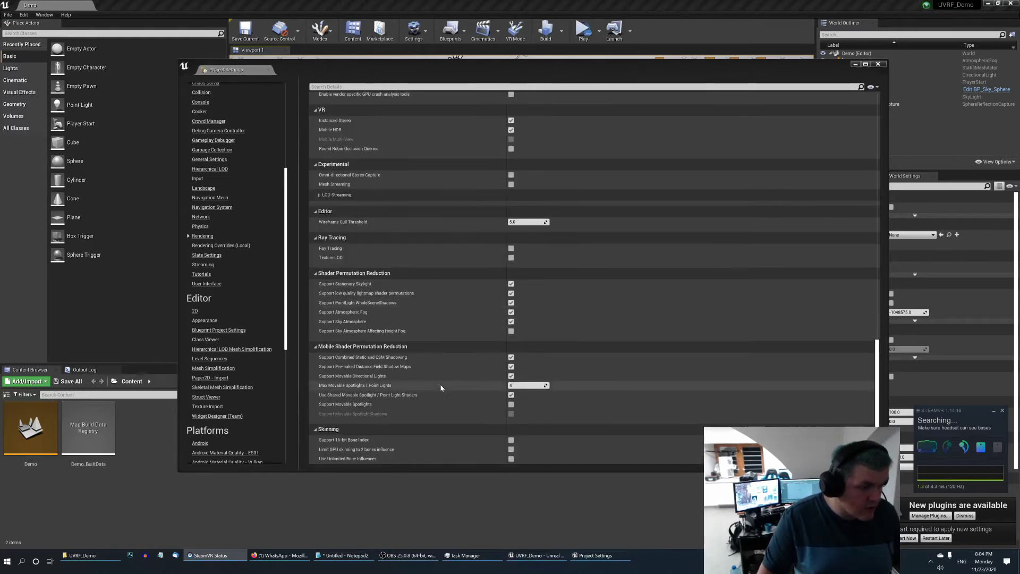
{"action": "scroll", "coordinate": [441, 389], "scroll_direction": "up", "scroll_amount": 12}
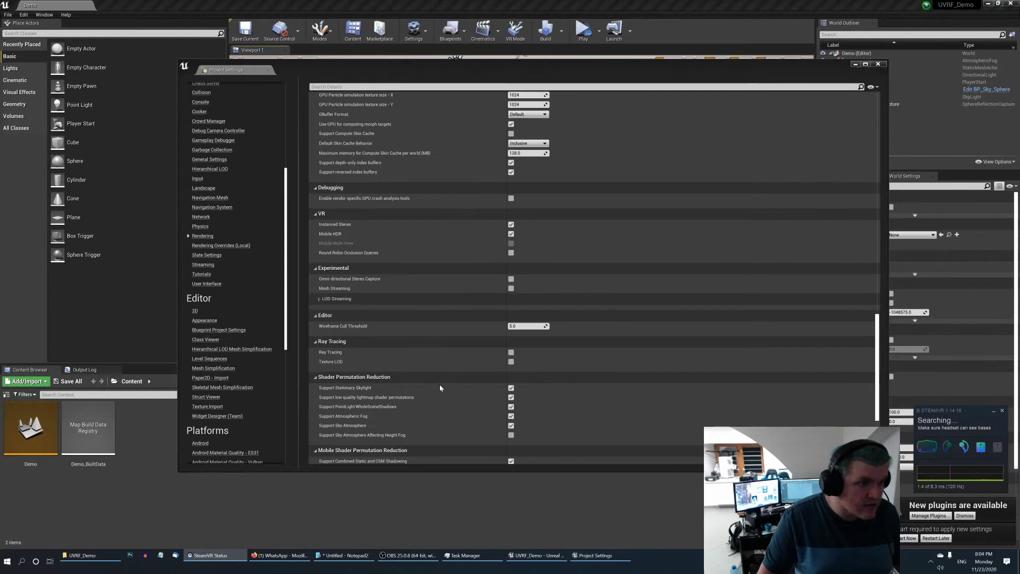
{"action": "scroll", "coordinate": [439, 384], "scroll_direction": "up", "scroll_amount": 6}
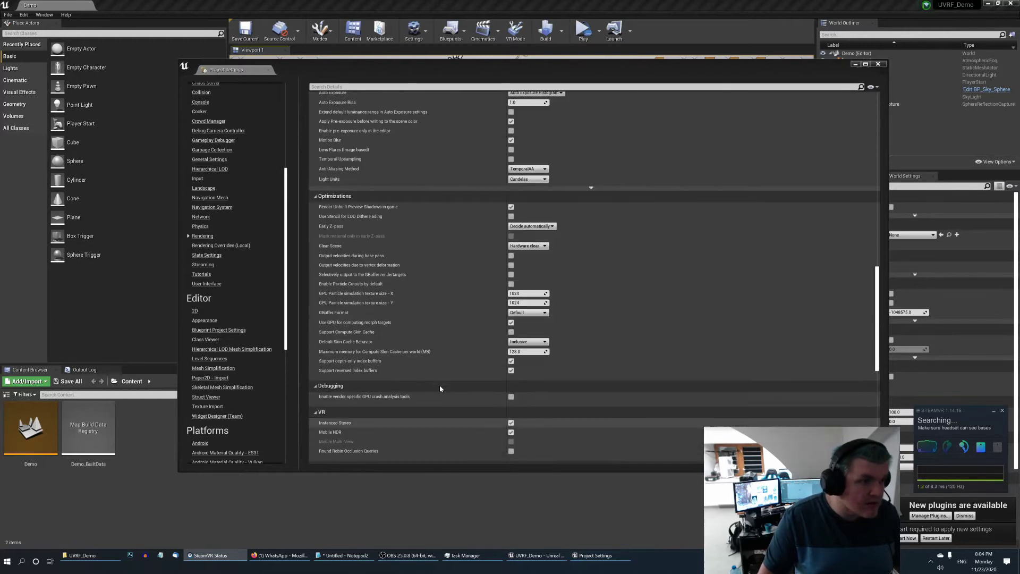
{"action": "scroll", "coordinate": [436, 391], "scroll_direction": "up", "scroll_amount": 3}
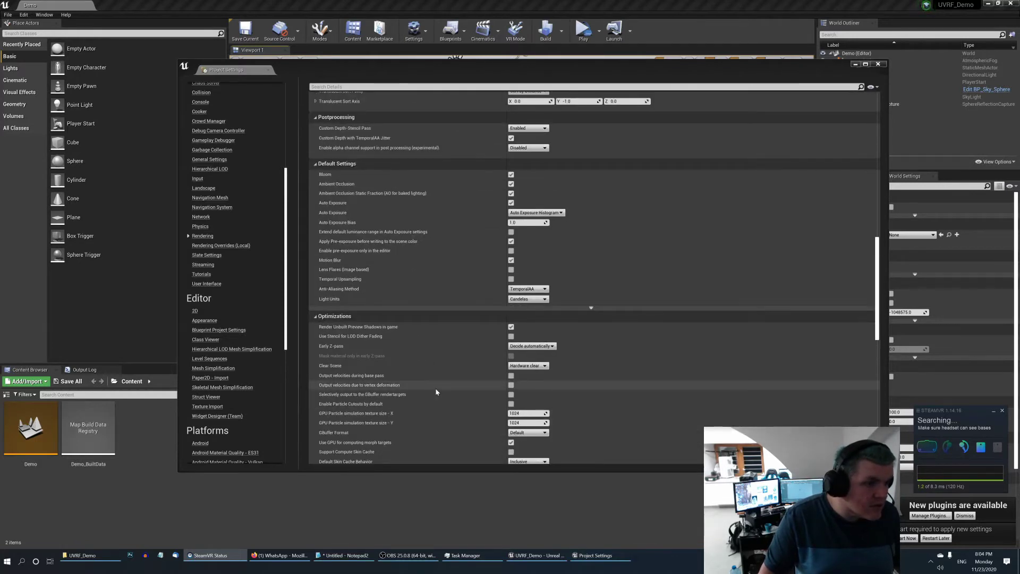
{"action": "scroll", "coordinate": [436, 392], "scroll_direction": "up", "scroll_amount": 3}
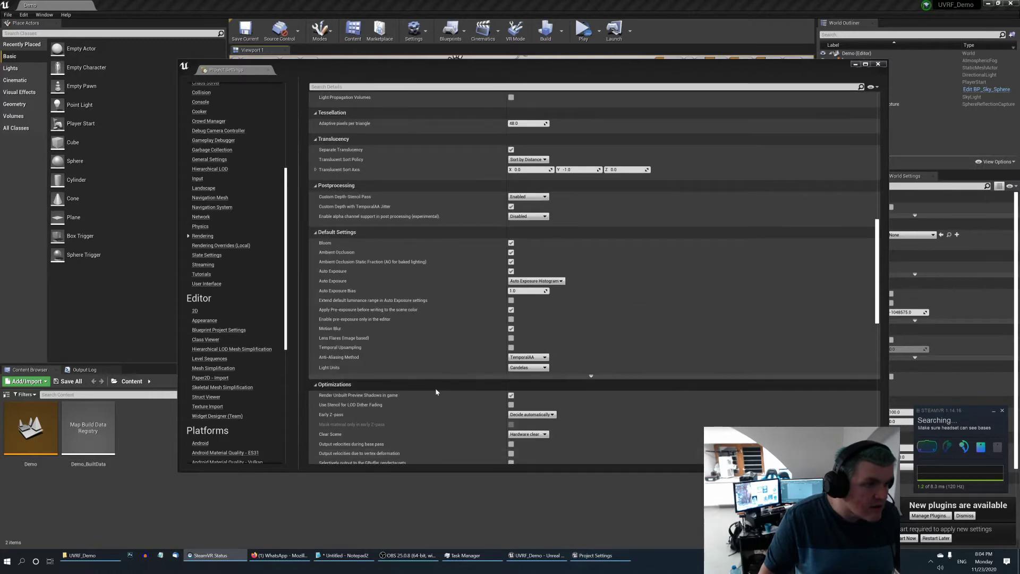
{"action": "scroll", "coordinate": [436, 392], "scroll_direction": "up", "scroll_amount": 3}
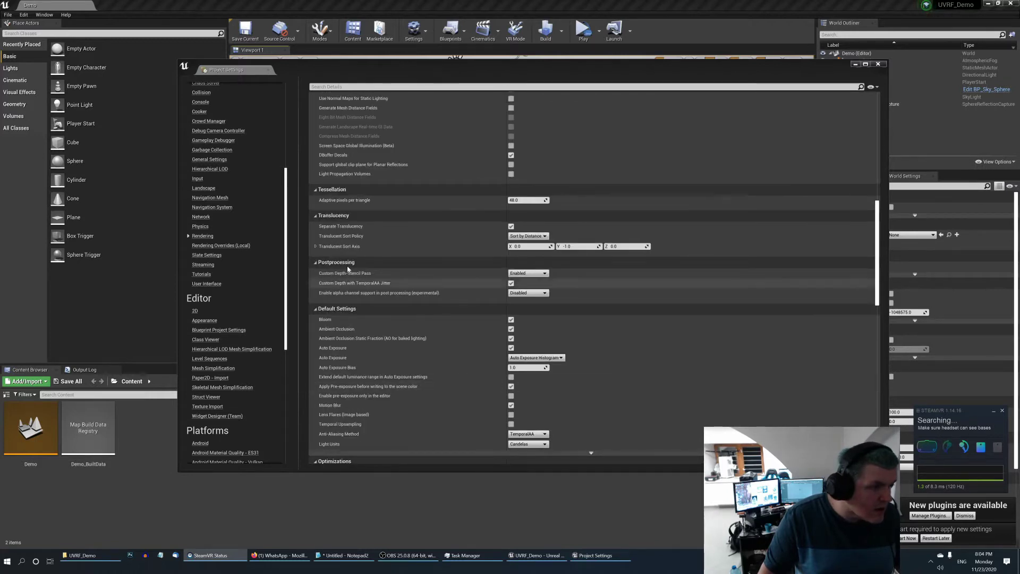
{"action": "left_click", "coordinate": [535, 273]}
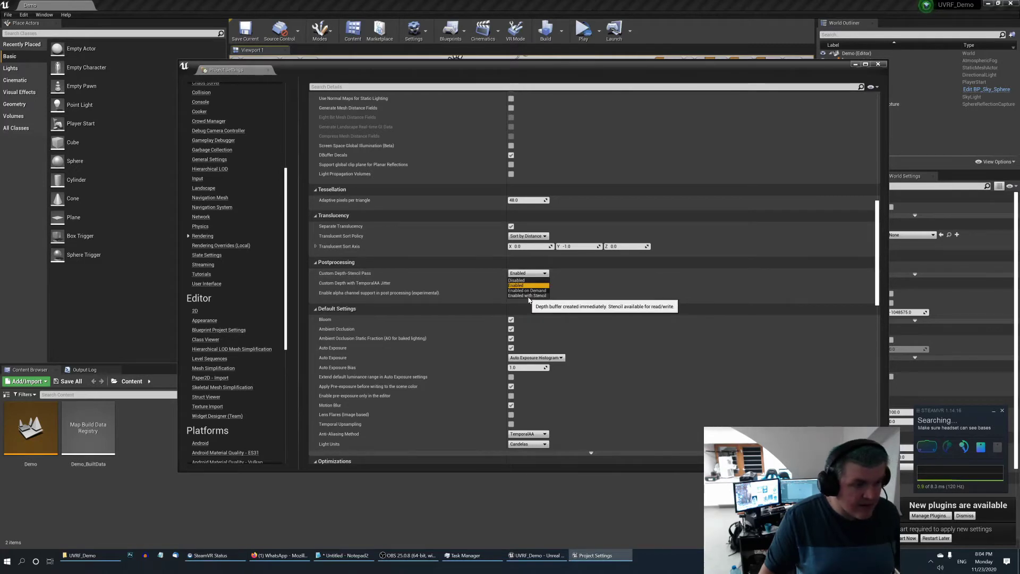
{"action": "left_click", "coordinate": [529, 298]}
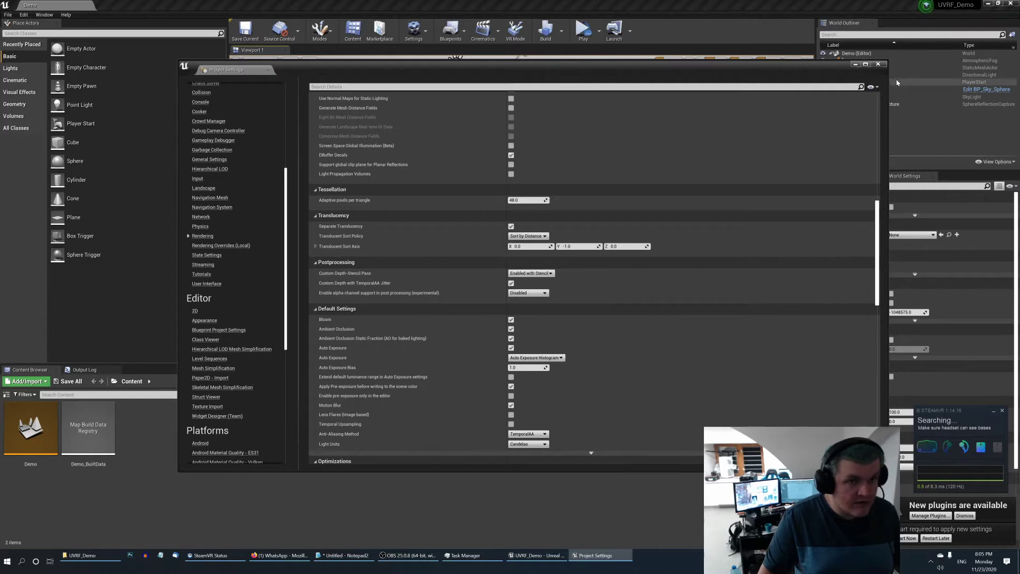
{"action": "left_click", "coordinate": [878, 63]}
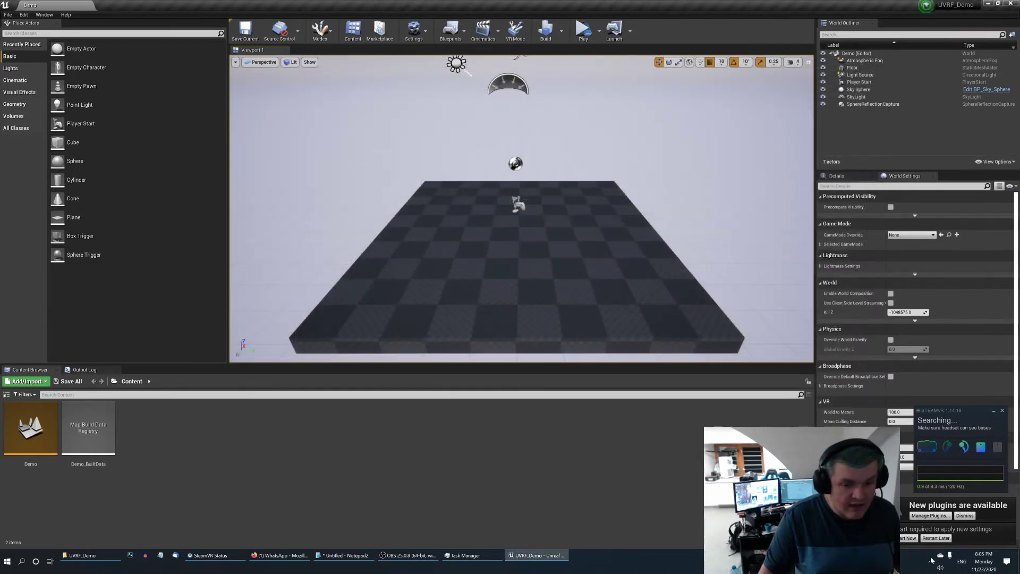
Restart the editor, then run a VR Preview of the level and stop it with Esc
{"action": "left_click", "coordinate": [908, 540]}
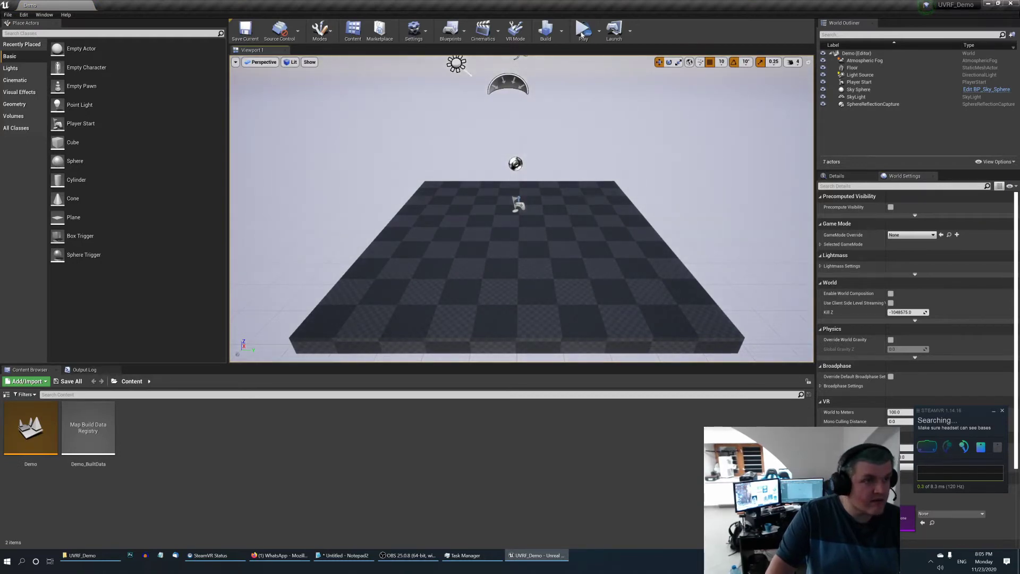
{"action": "left_click", "coordinate": [583, 30]}
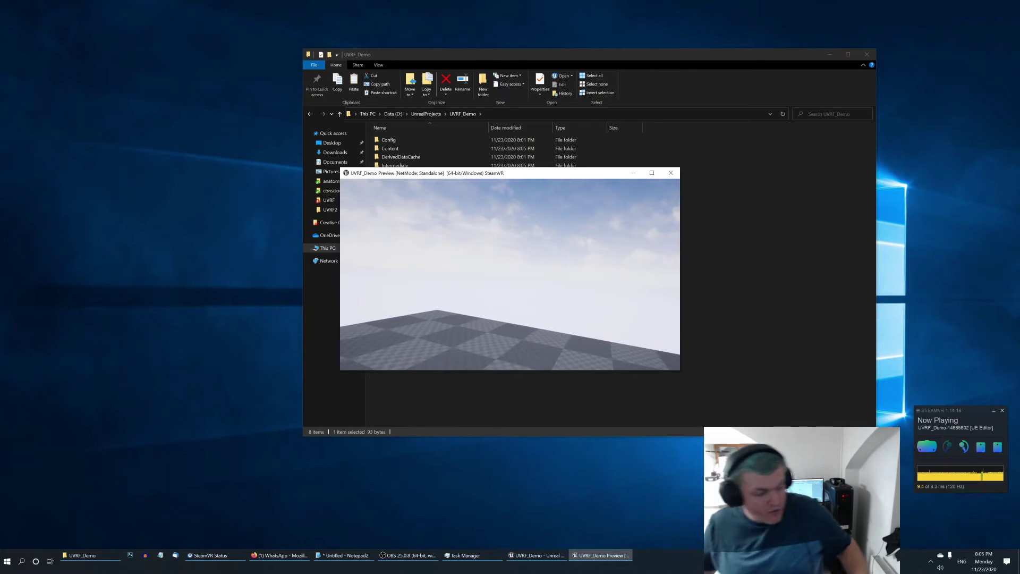
{"action": "key", "text": "Escape"}
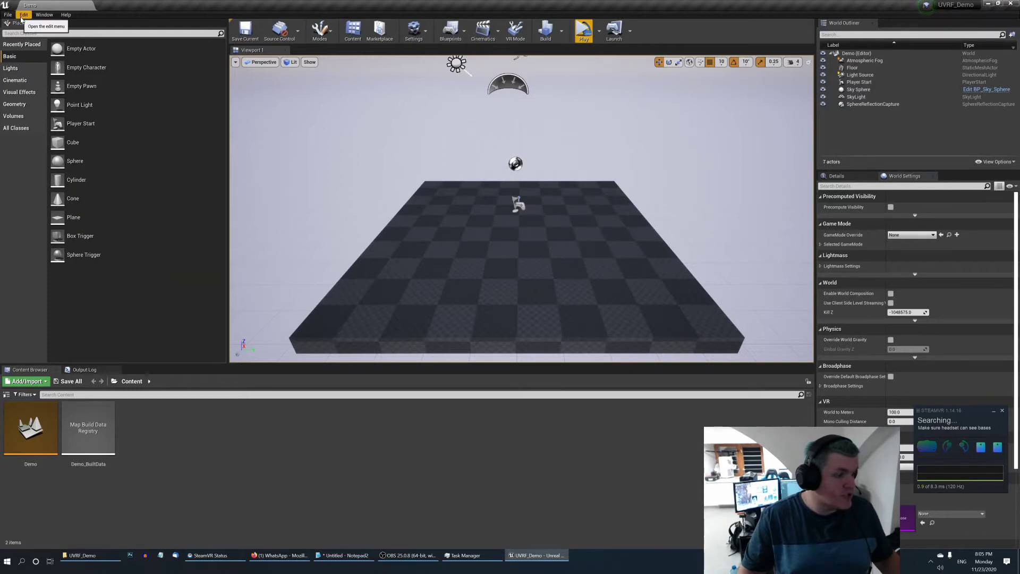
Close the editor and copy DefaultInput from the UVRF2 Config folder
{"action": "left_click", "coordinate": [100, 557]}
{"action": "left_click", "coordinate": [100, 556]}
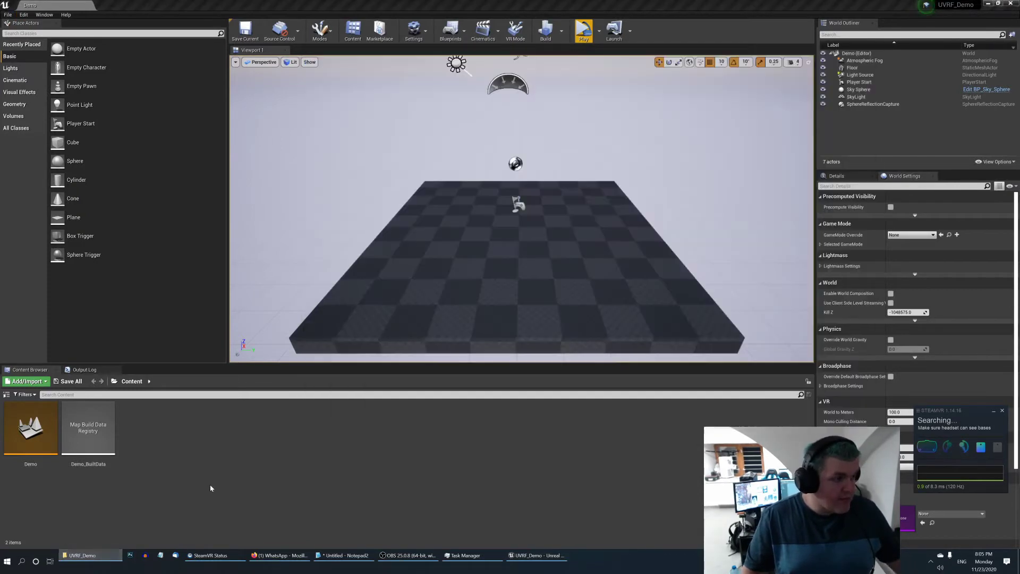
{"action": "left_click", "coordinate": [1014, 3]}
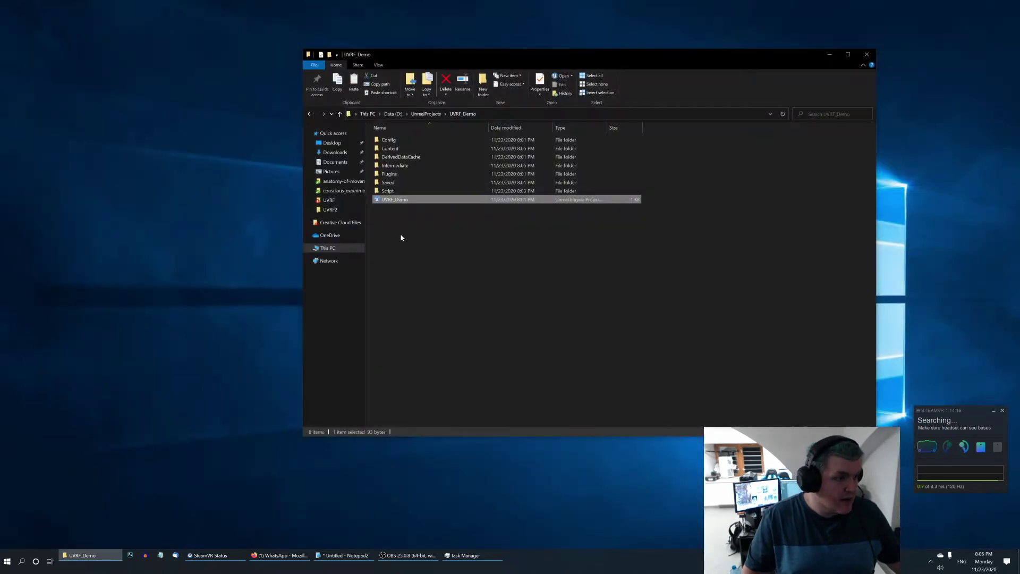
{"action": "key", "text": "alt+Up"}
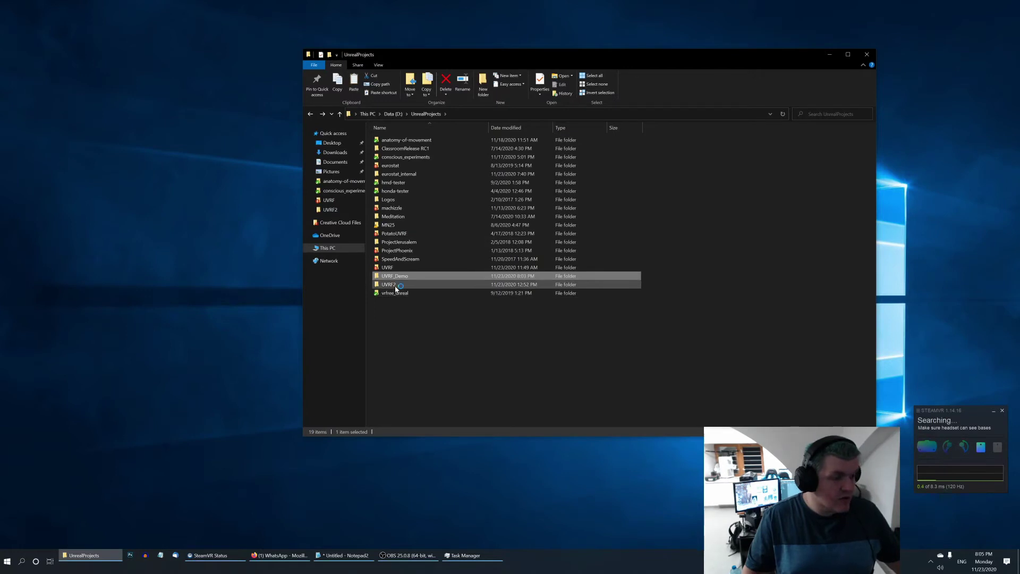
{"action": "double_click", "coordinate": [396, 285]}
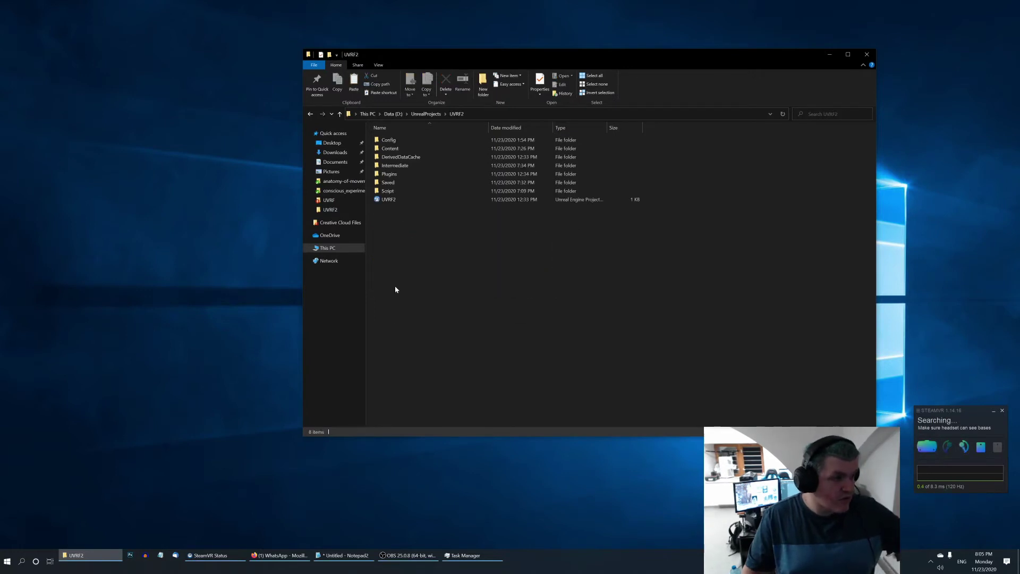
{"action": "left_click", "coordinate": [399, 141]}
{"action": "double_click", "coordinate": [400, 141]}
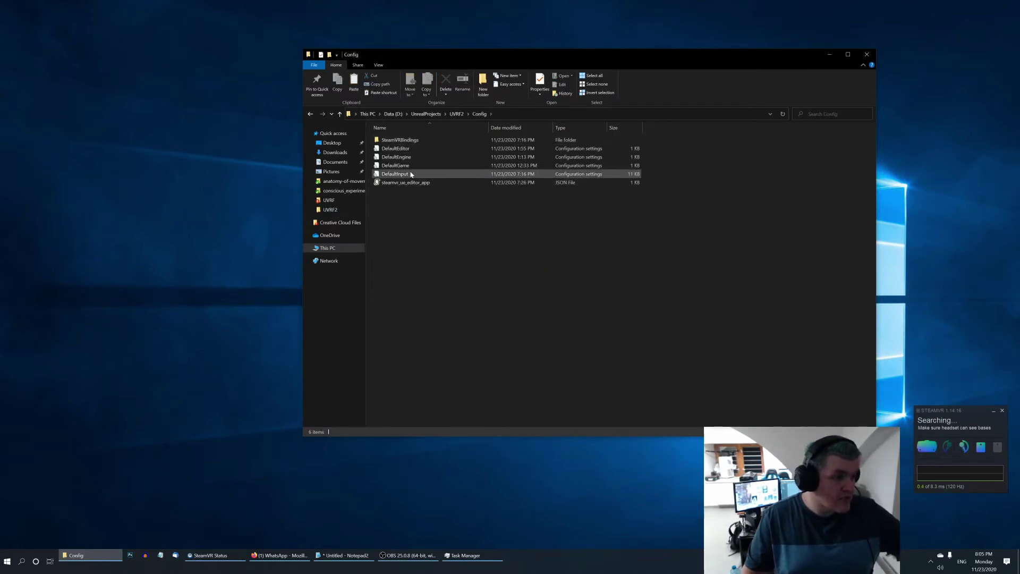
{"action": "left_click", "coordinate": [404, 174]}
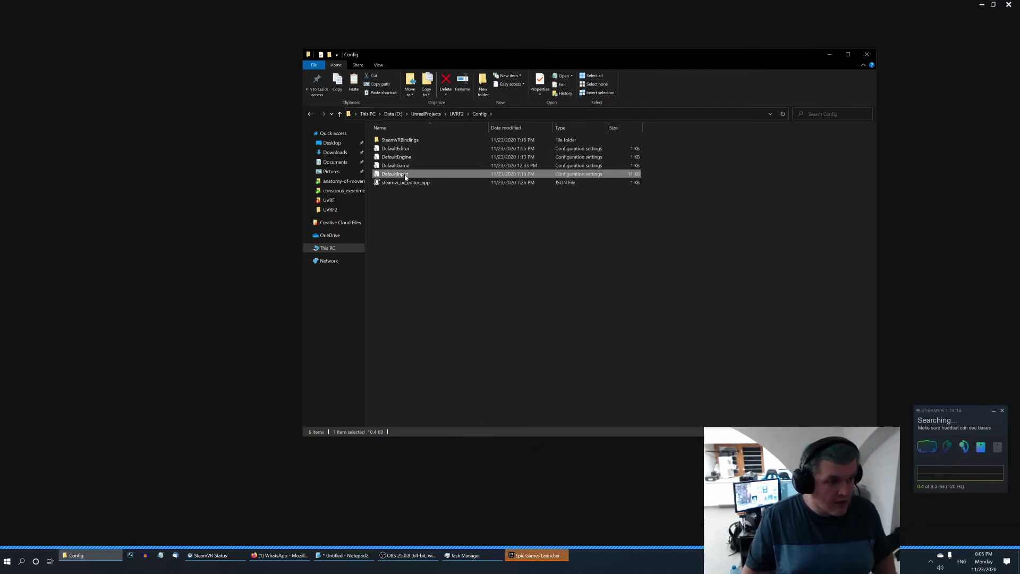
{"action": "right_click", "coordinate": [405, 175]}
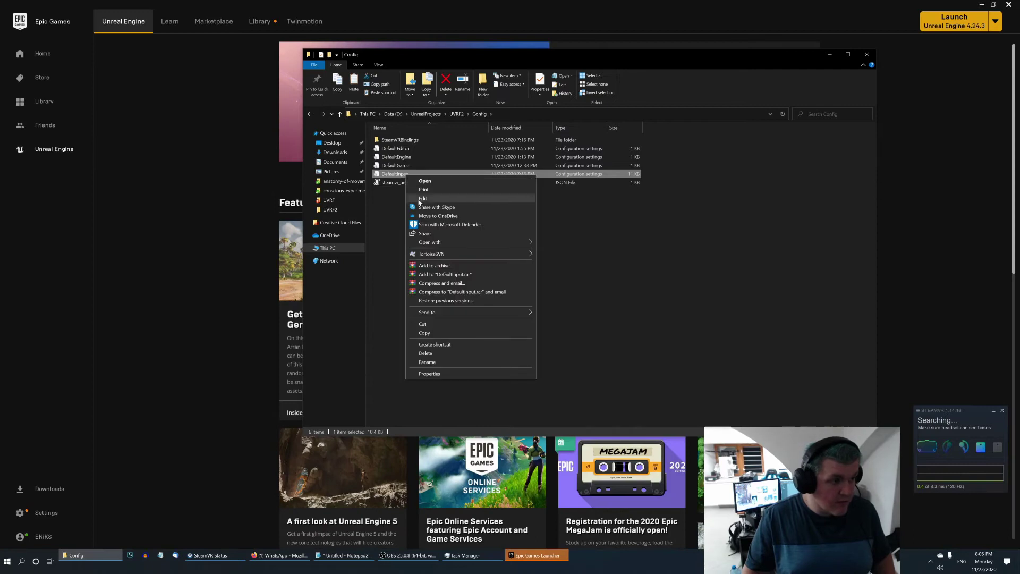
{"action": "left_click", "coordinate": [424, 332]}
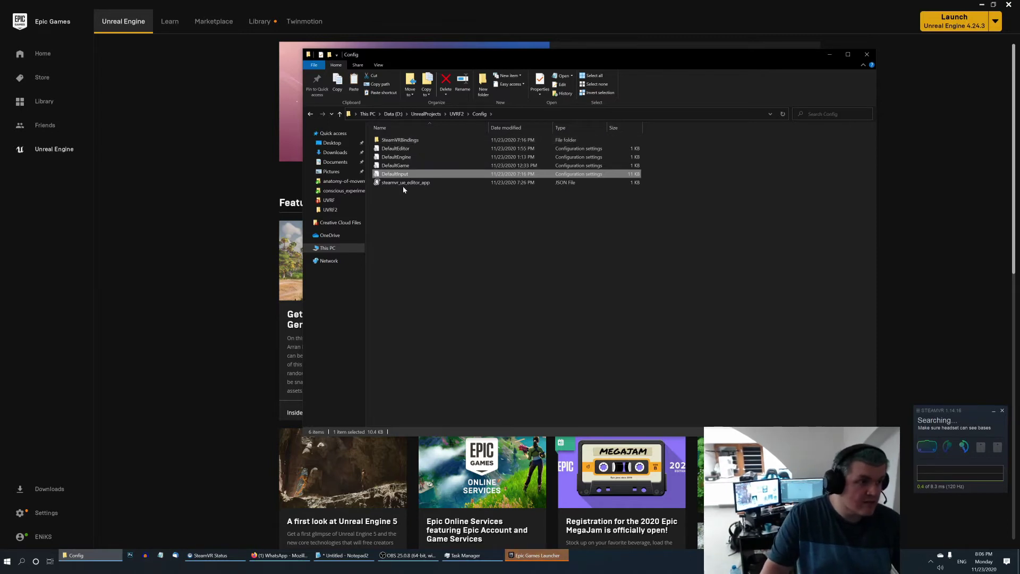
Paste DefaultInput into UVRF_Demo's Config folder and return to the UVRF_Demo folder
{"action": "left_click", "coordinate": [434, 119]}
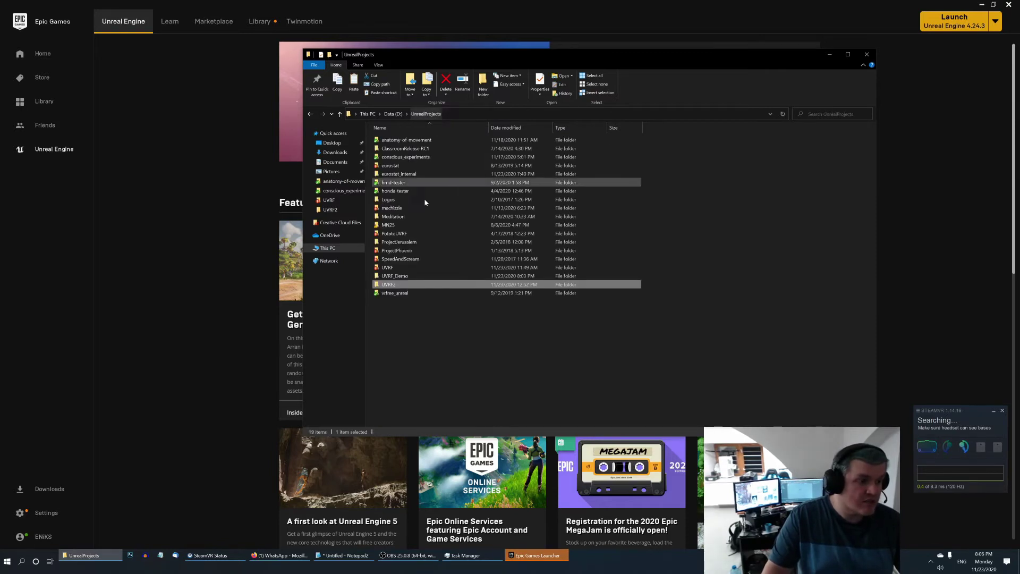
{"action": "left_click", "coordinate": [404, 278]}
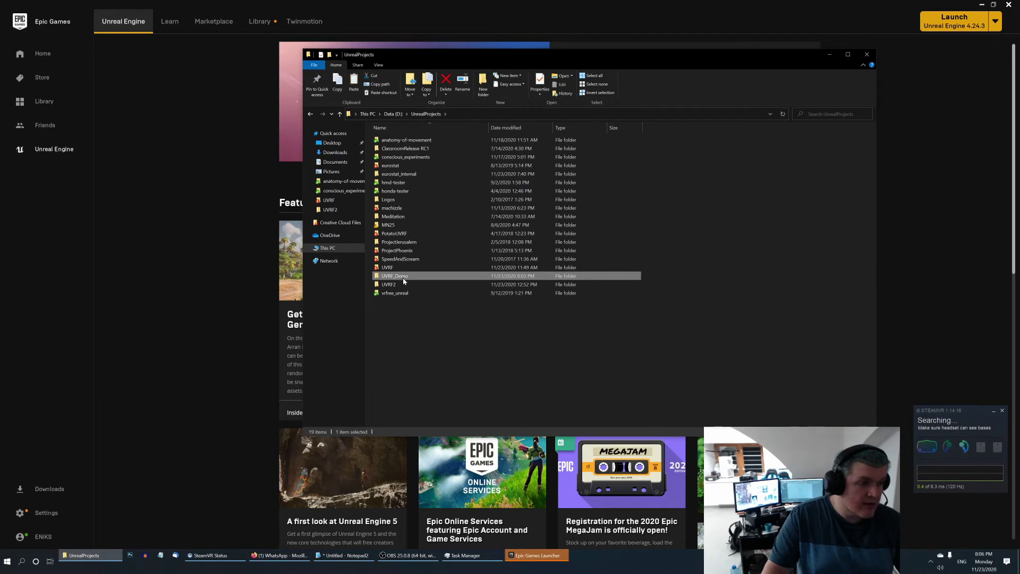
{"action": "double_click", "coordinate": [403, 278]}
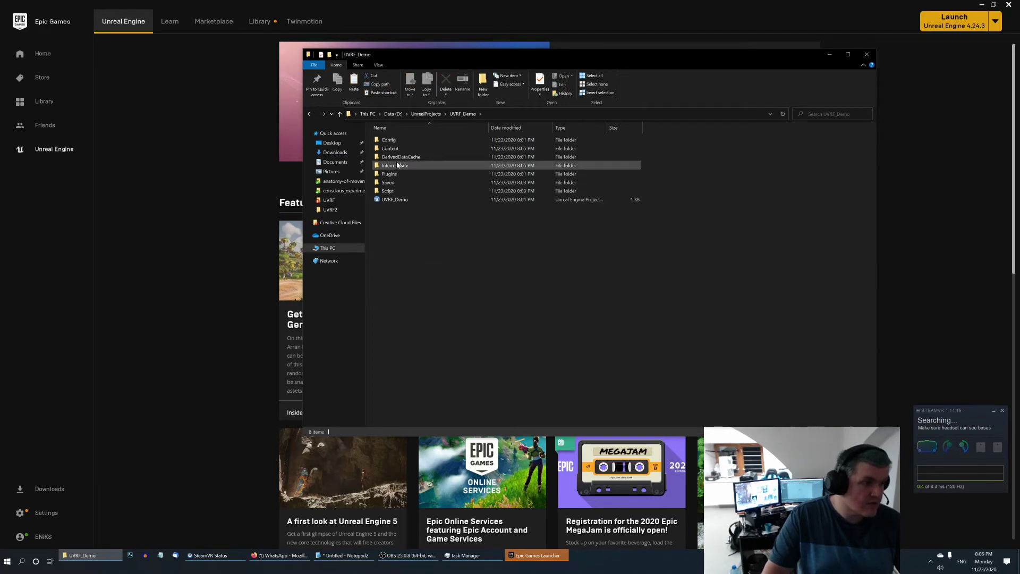
{"action": "double_click", "coordinate": [404, 140]}
{"action": "right_click", "coordinate": [422, 218]}
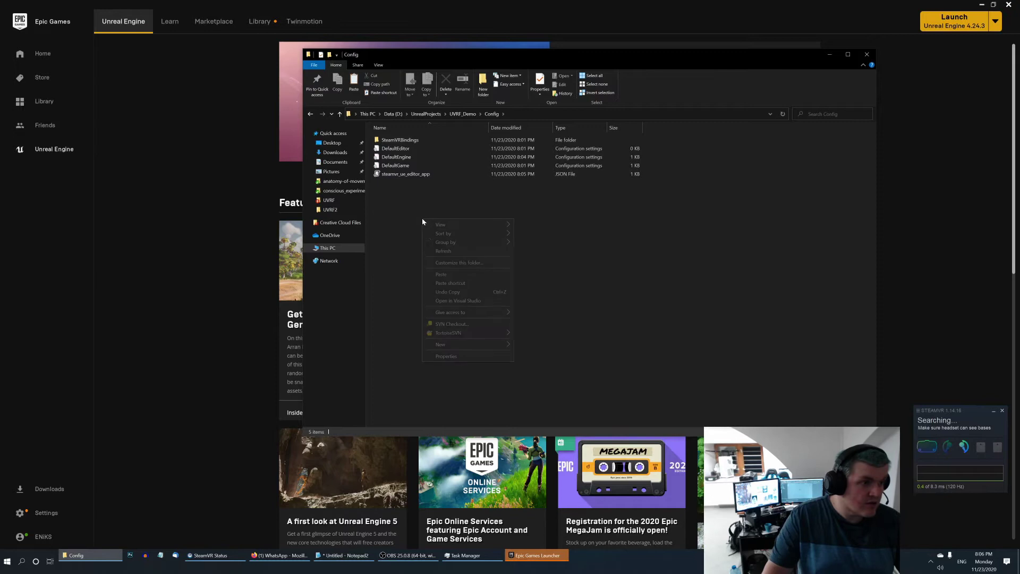
{"action": "left_click", "coordinate": [449, 274]}
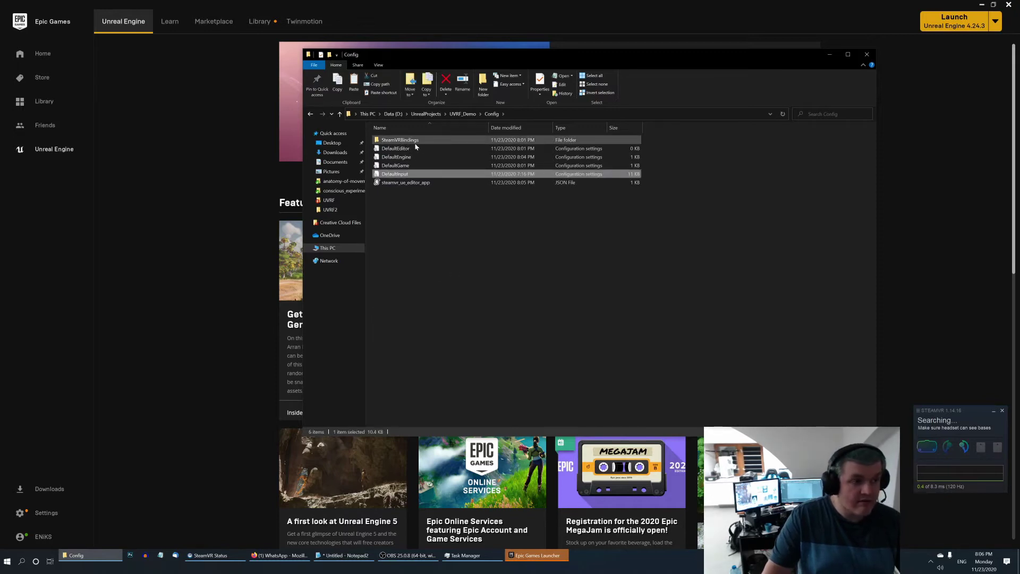
{"action": "left_click", "coordinate": [462, 114]}
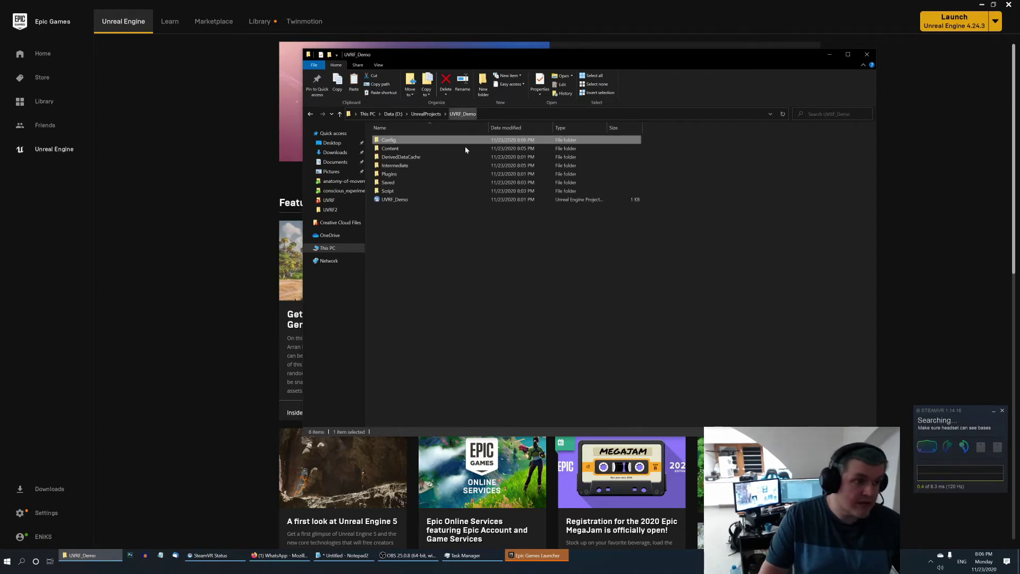
Reopen UVRF_Demo and expand Action Mappings and Axis Mappings in the Input settings
{"action": "double_click", "coordinate": [403, 204]}
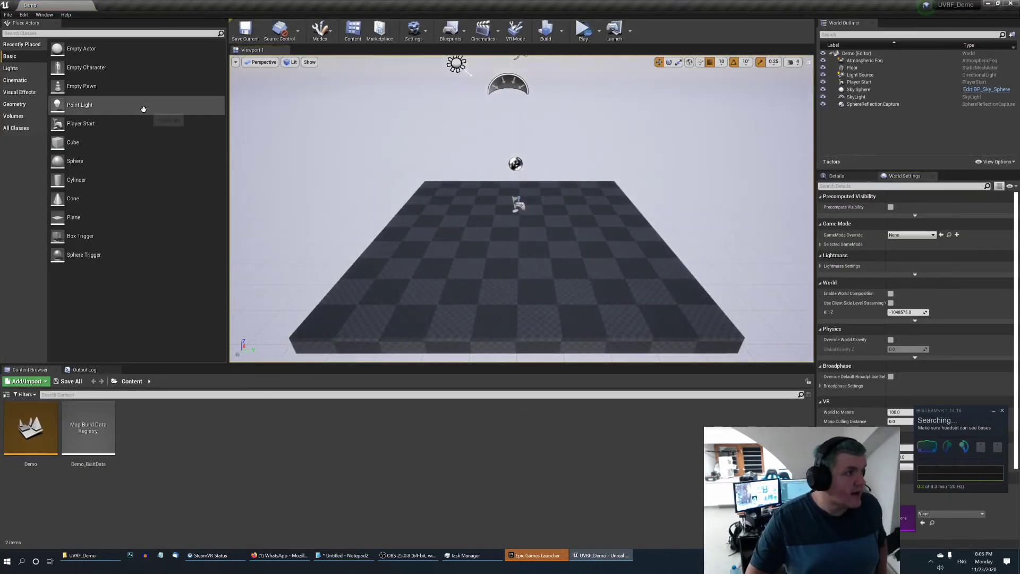
{"action": "left_click", "coordinate": [24, 14]}
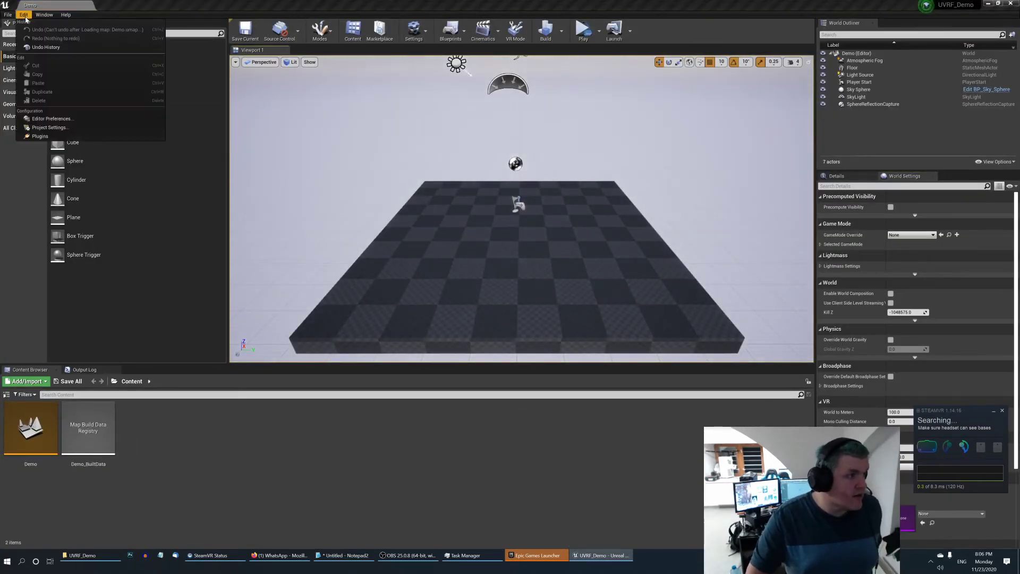
{"action": "left_click", "coordinate": [63, 130]}
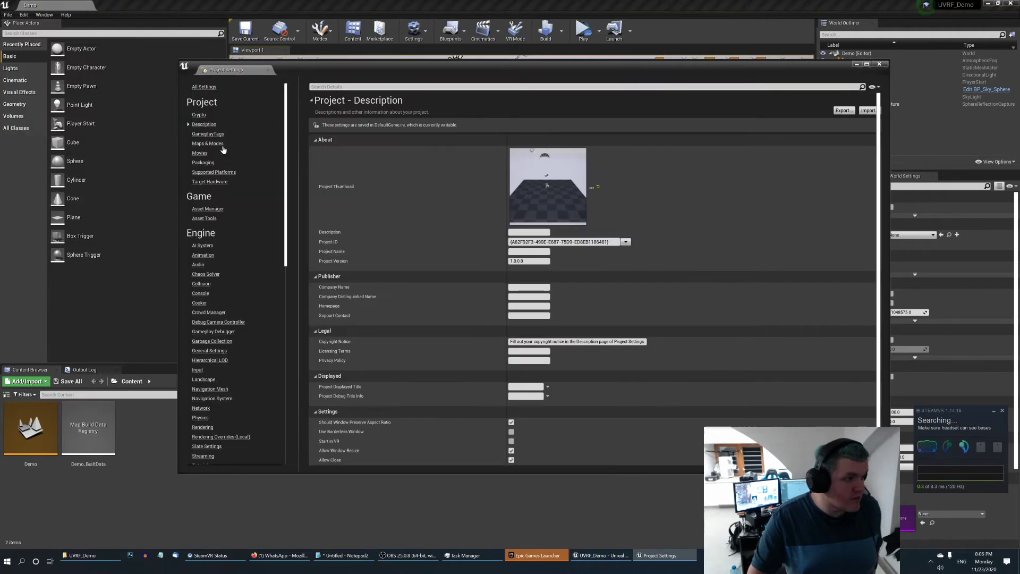
{"action": "left_click", "coordinate": [205, 371]}
{"action": "left_click", "coordinate": [315, 164]}
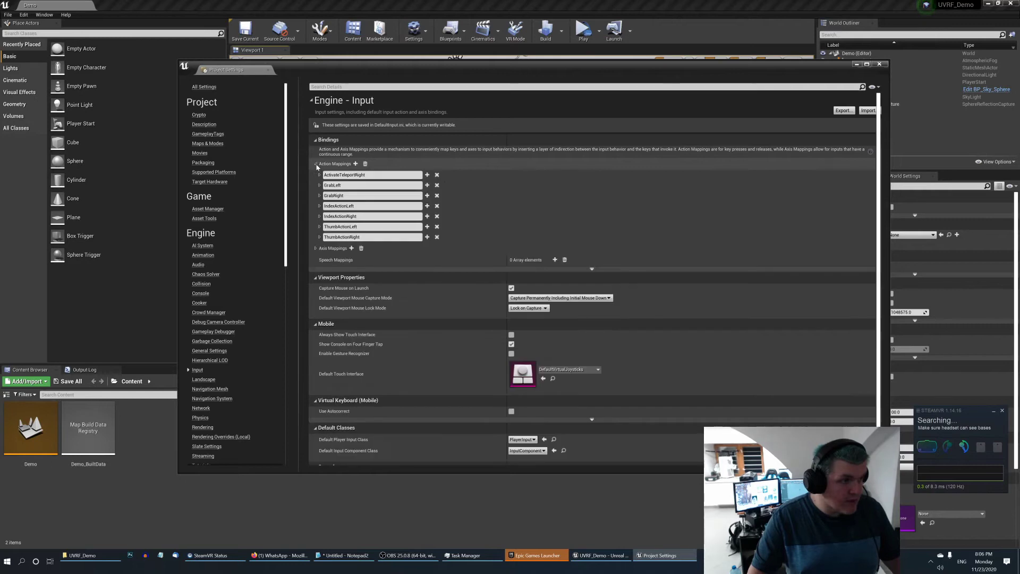
{"action": "left_click", "coordinate": [316, 248]}
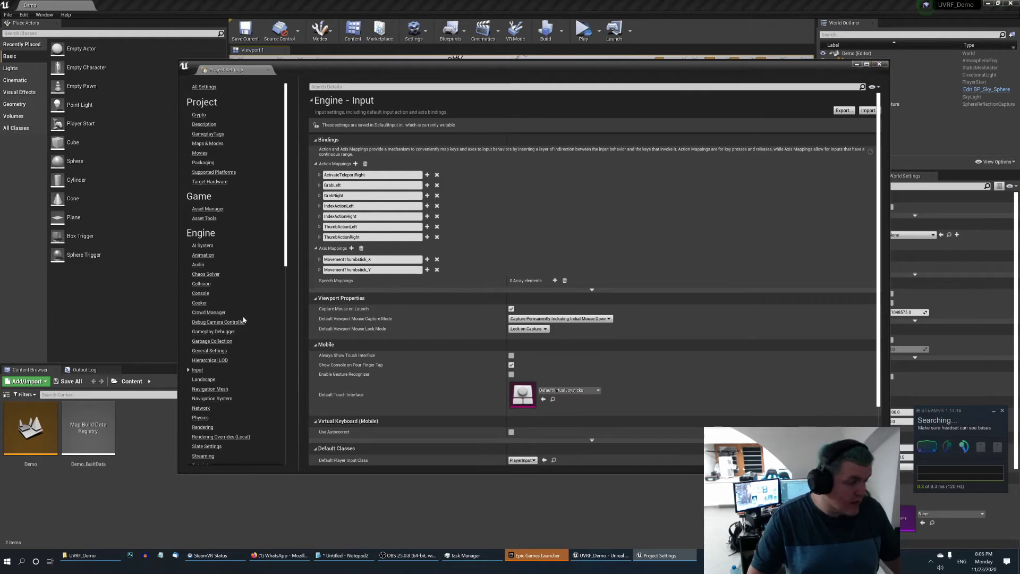
{"action": "scroll", "coordinate": [244, 323], "scroll_direction": "down", "scroll_amount": 15}
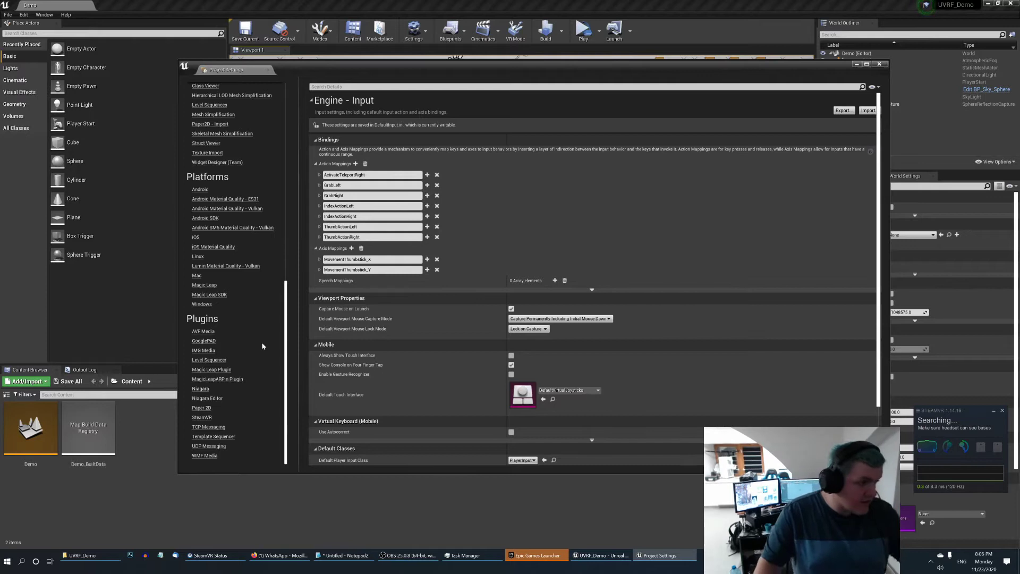
Regenerate Controller Bindings on the SteamVR plugin page, then close Project Settings
{"action": "left_click", "coordinate": [204, 418]}
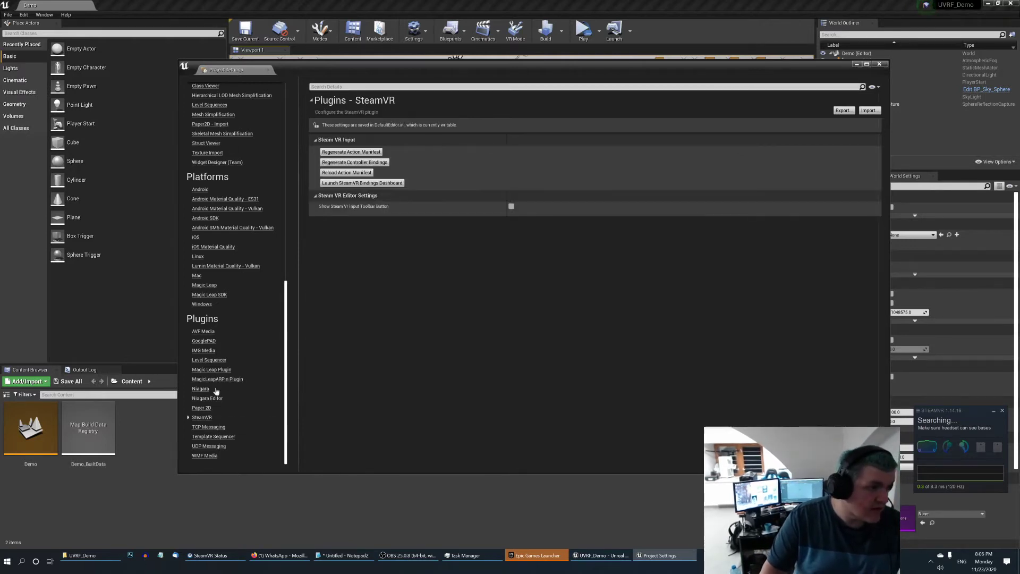
{"action": "left_click", "coordinate": [354, 162]}
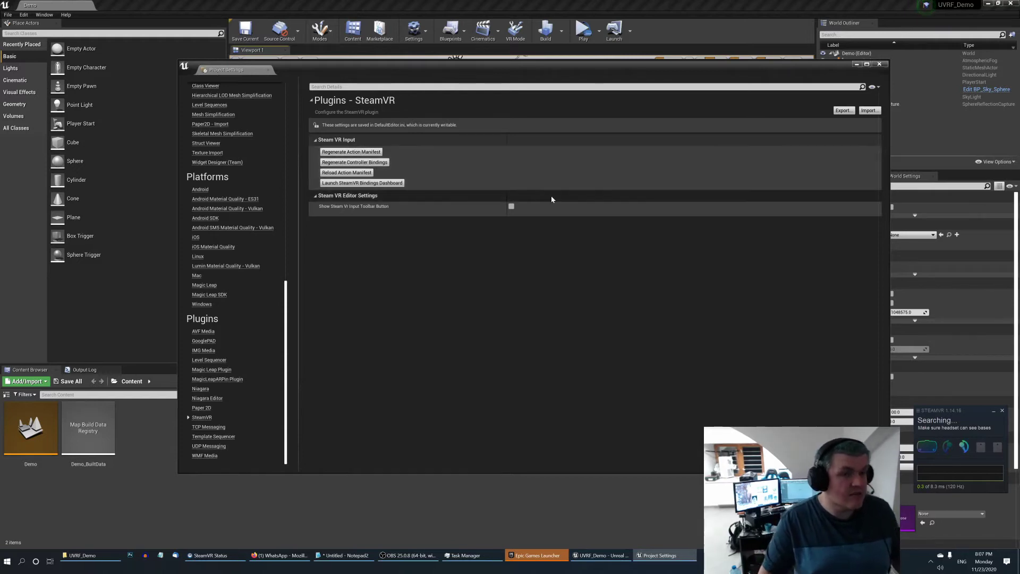
{"action": "left_click", "coordinate": [884, 66]}
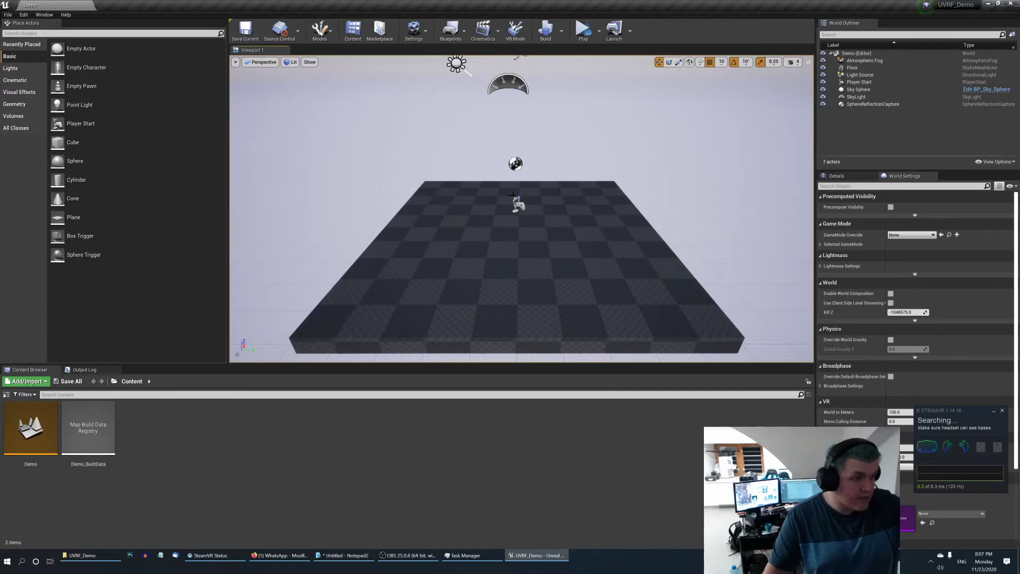
Open Demo's Level Blueprint and add a Get Player Pawn node
{"action": "left_click", "coordinate": [450, 31]}
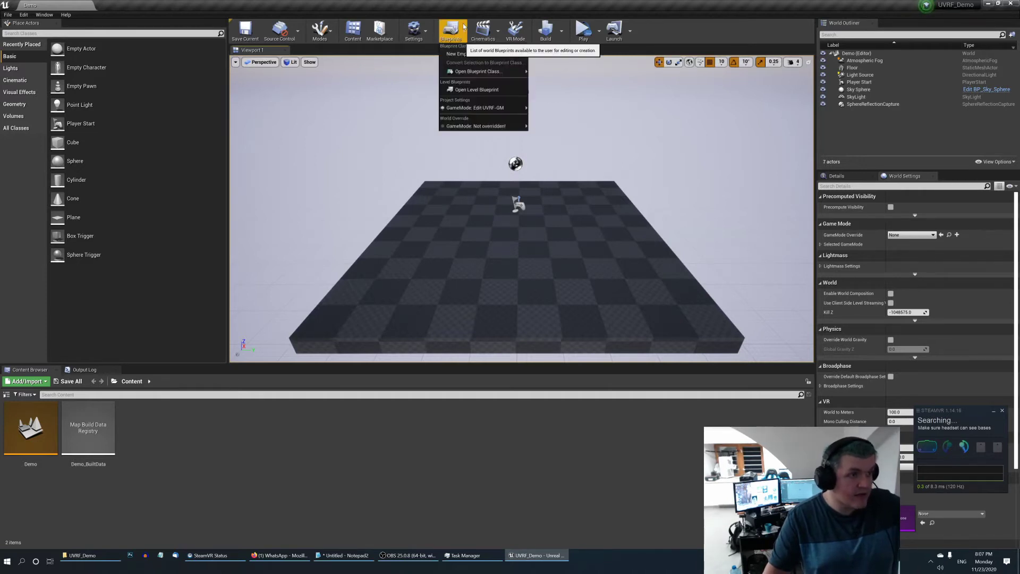
{"action": "left_click", "coordinate": [493, 90]}
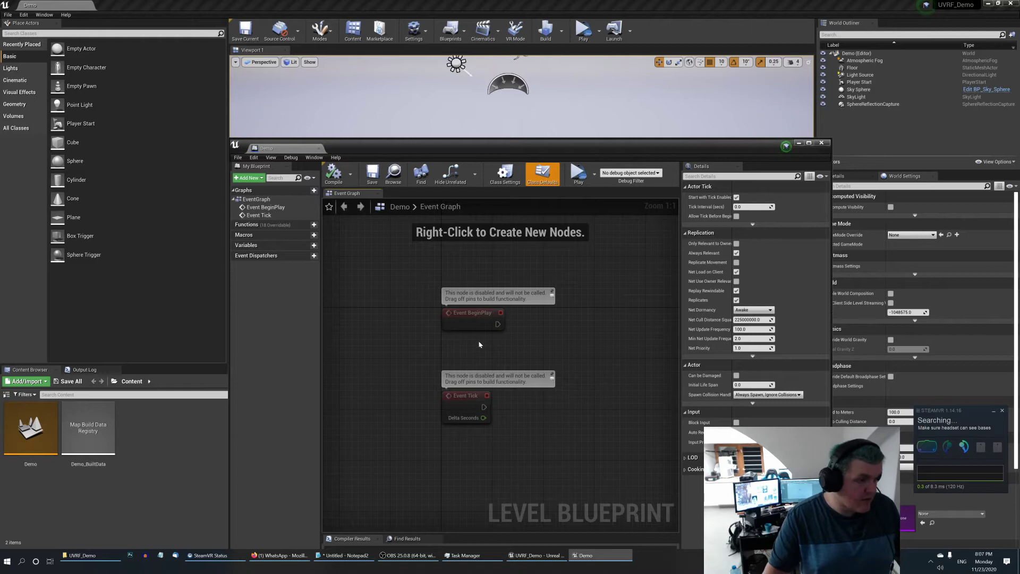
{"action": "right_click_drag", "start_coordinate": [493, 348], "coordinate": [471, 335]}
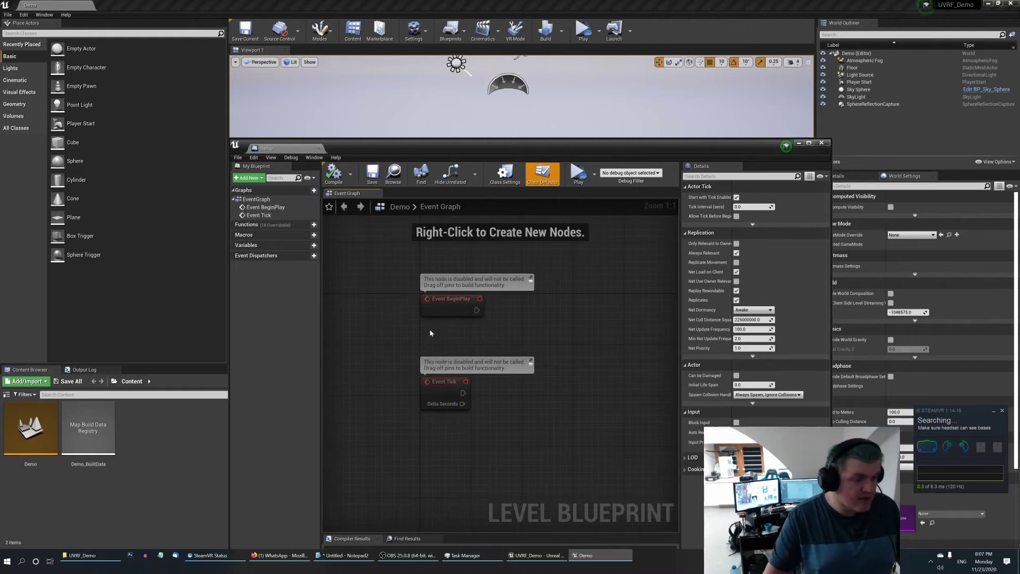
{"action": "right_click", "coordinate": [425, 338]}
{"action": "left_click", "coordinate": [416, 331]}
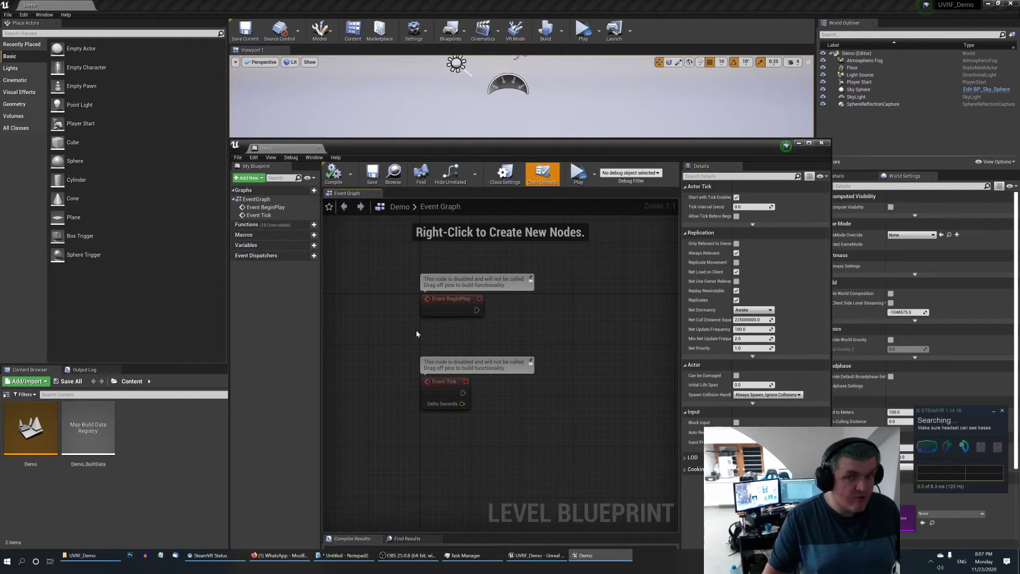
{"action": "right_click", "coordinate": [422, 335]}
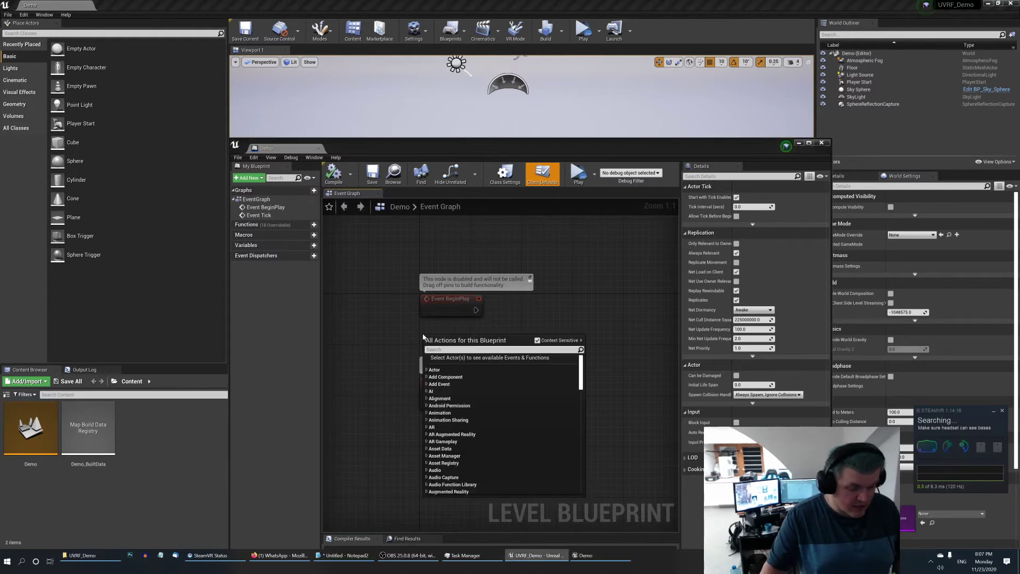
{"action": "type", "text": "get player"}
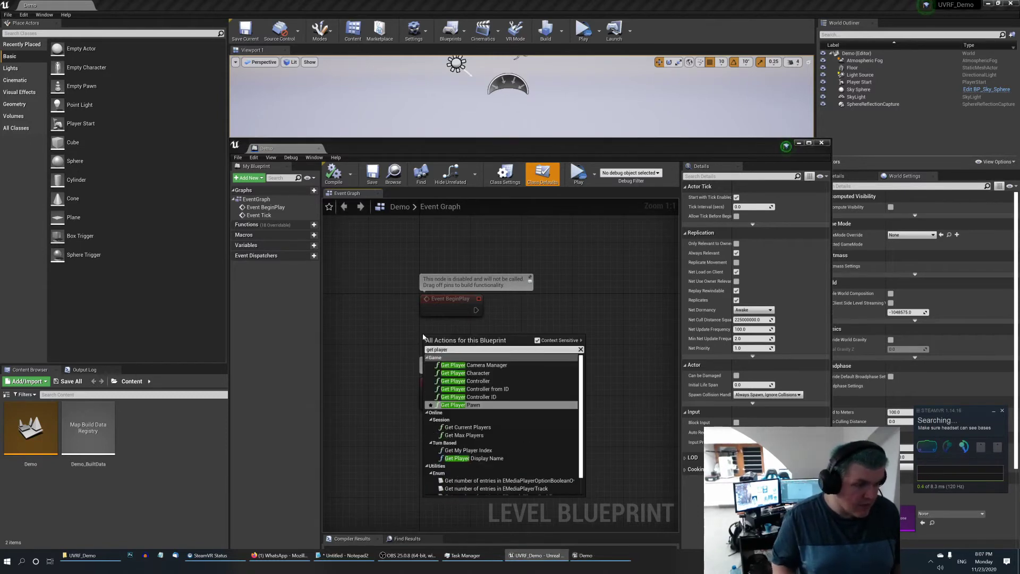
{"action": "key", "text": "Return"}
Add a Cast To VRPawn node after Event BeginPlay and a Set Movement Type node
{"action": "left_click_drag", "start_coordinate": [467, 335], "coordinate": [536, 318]}
{"action": "type", "text": "cast to vrpawn"}
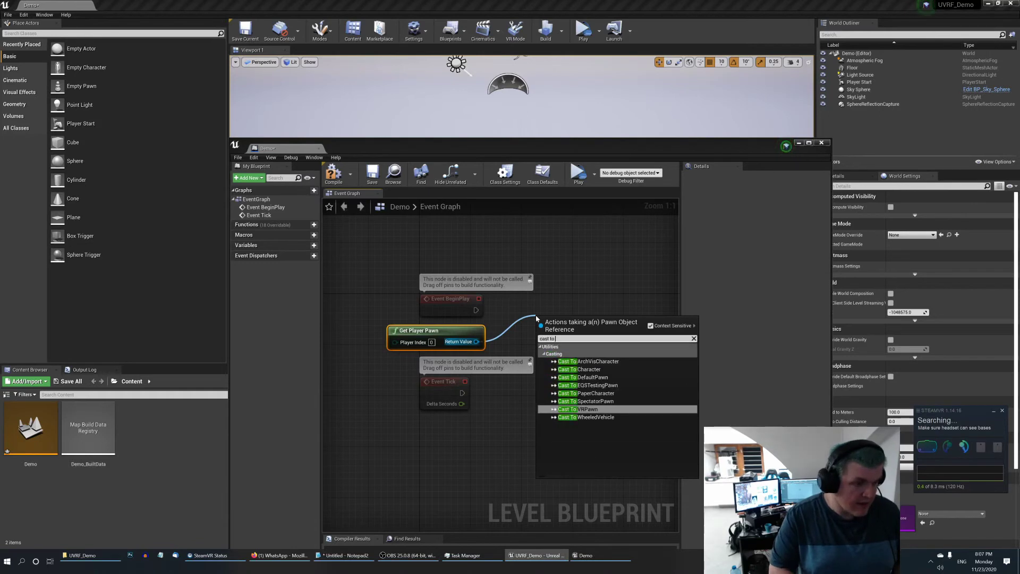
{"action": "key", "text": "Return"}
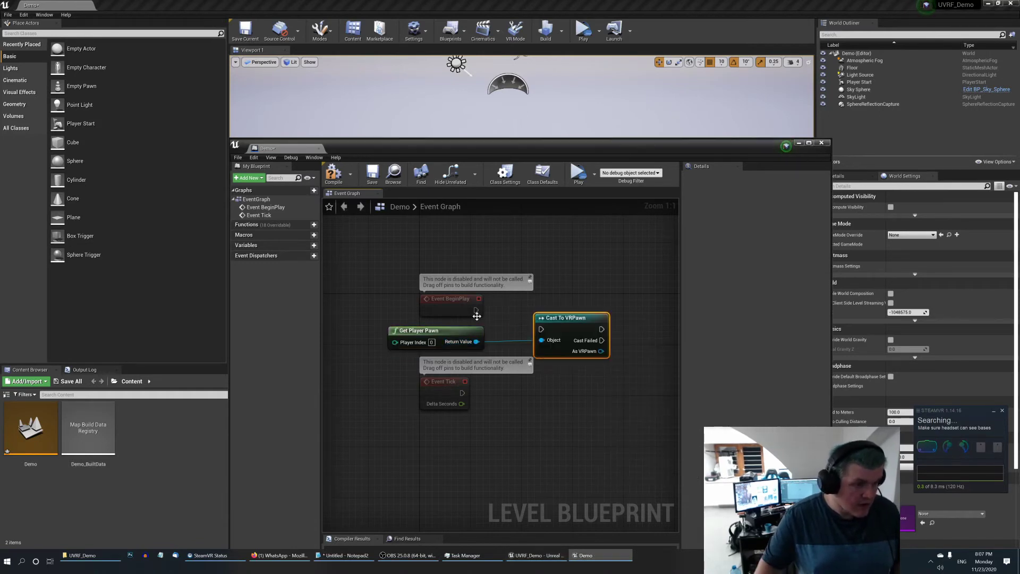
{"action": "left_click_drag", "start_coordinate": [476, 310], "coordinate": [558, 299]}
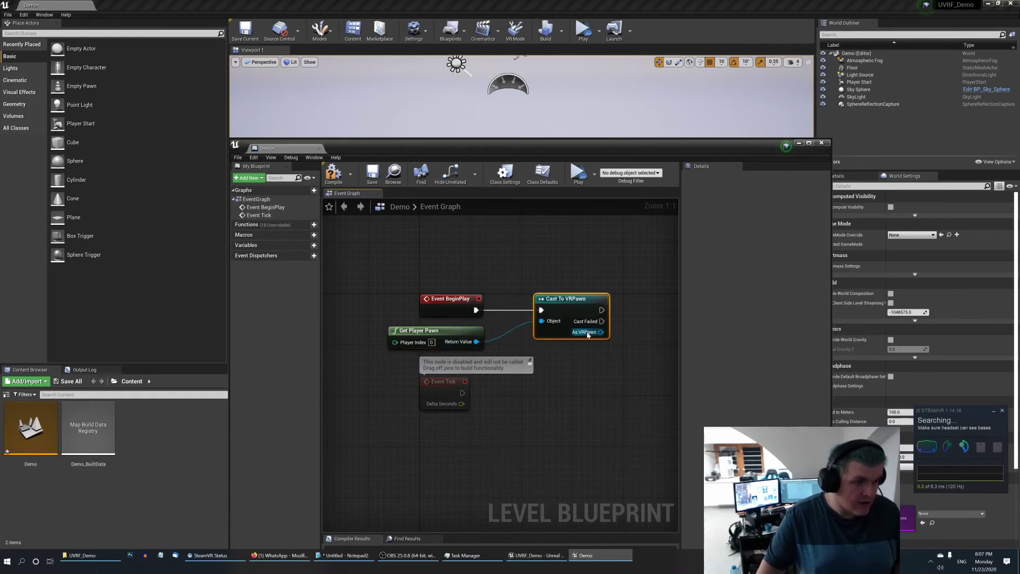
{"action": "left_click_drag", "start_coordinate": [588, 335], "coordinate": [647, 331]}
{"action": "type", "text": "set movemen"}
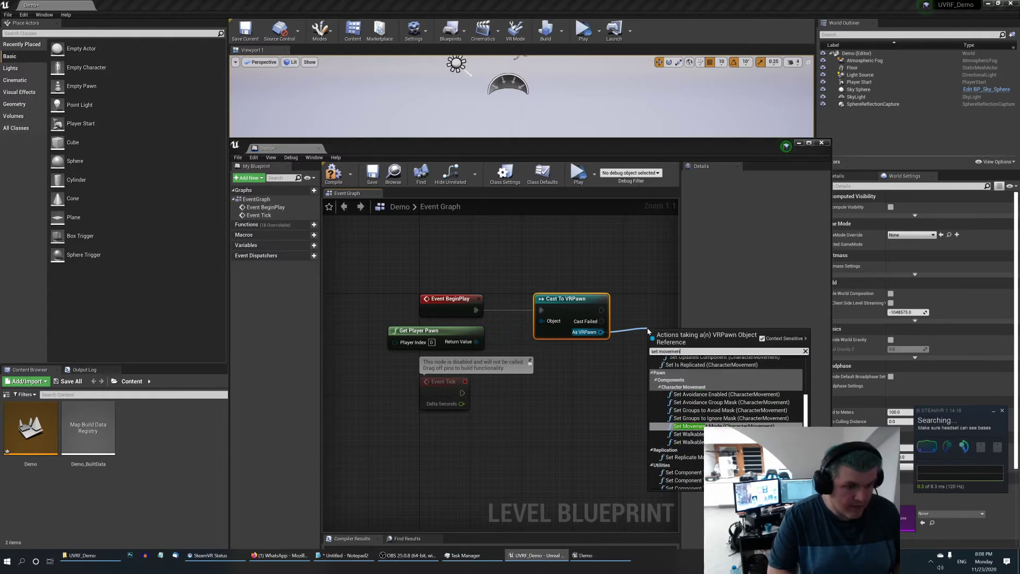
{"action": "type", "text": "t type"}
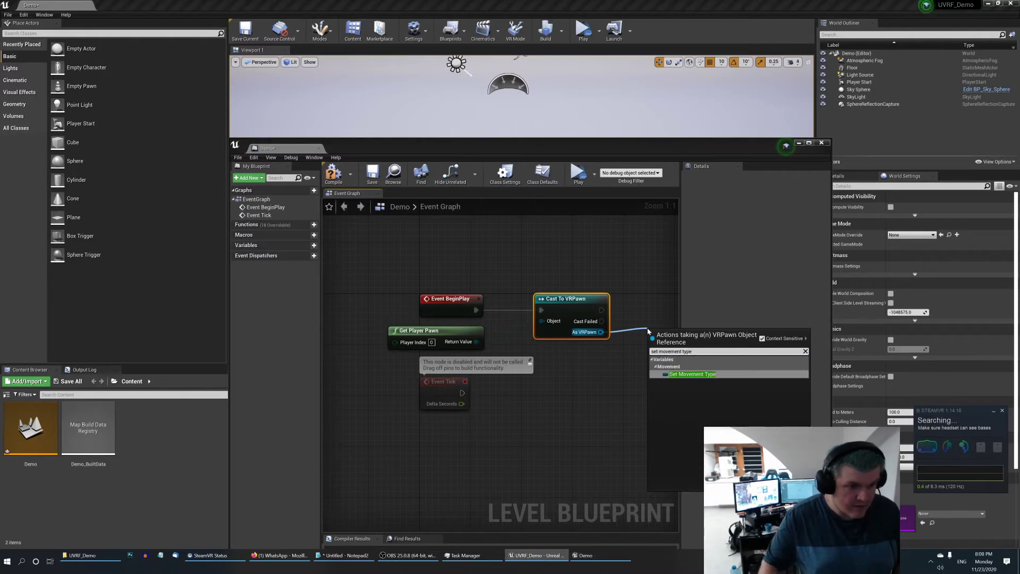
{"action": "key", "text": "Return"}
Run SET after the cast with Movement Type FreeSmoothTurns, save, and minimize the blueprint
{"action": "right_click_drag", "start_coordinate": [604, 304], "coordinate": [523, 287]}
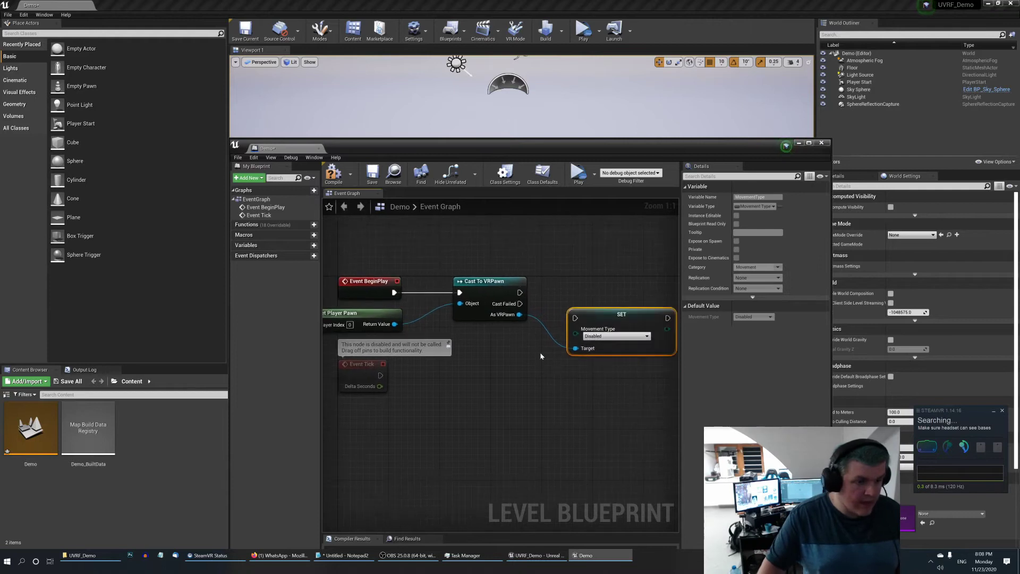
{"action": "left_click_drag", "start_coordinate": [519, 292], "coordinate": [591, 310]}
{"action": "left_click", "coordinate": [591, 310]}
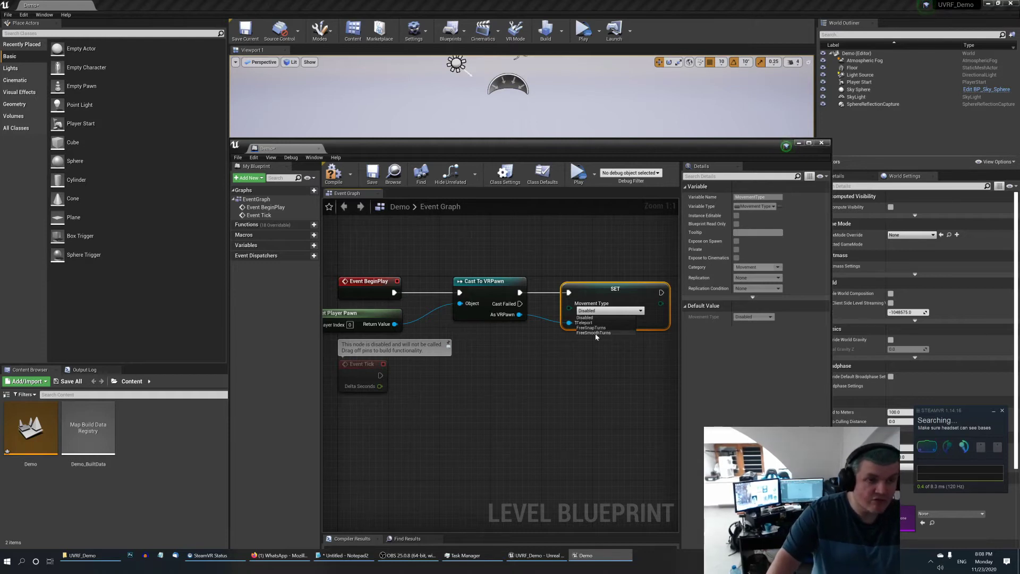
{"action": "left_click", "coordinate": [595, 333]}
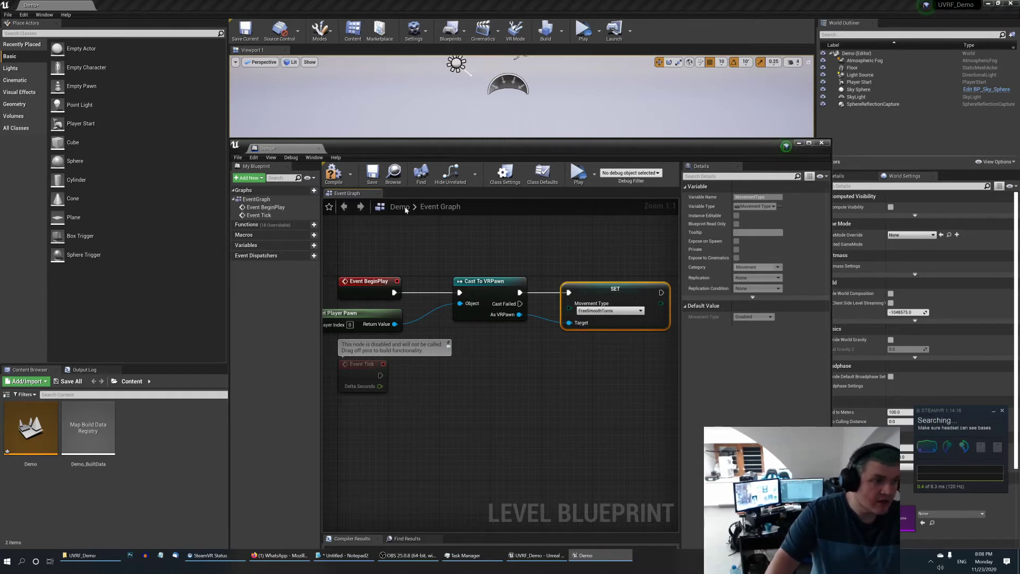
{"action": "left_click", "coordinate": [380, 178]}
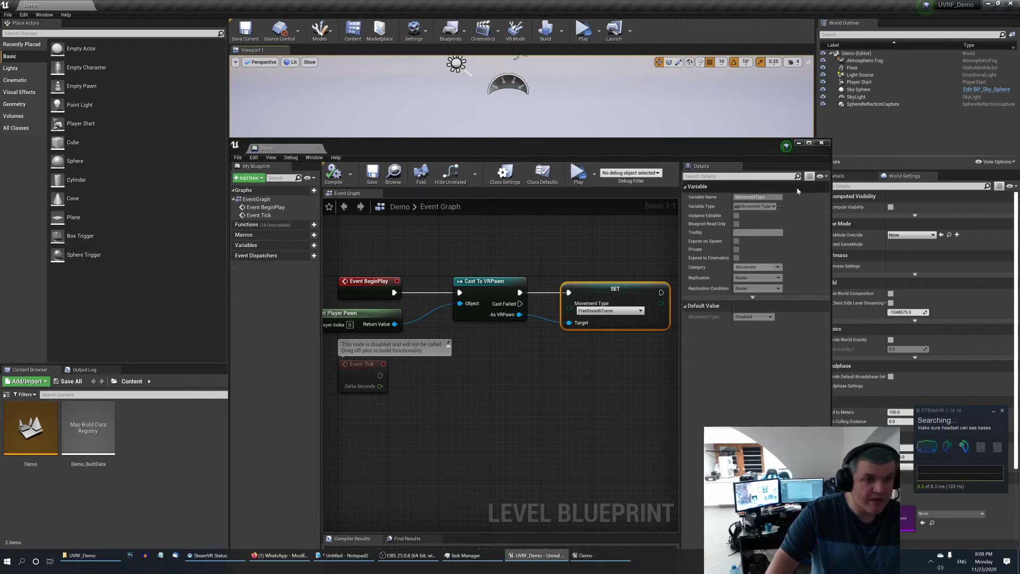
{"action": "left_click", "coordinate": [799, 143]}
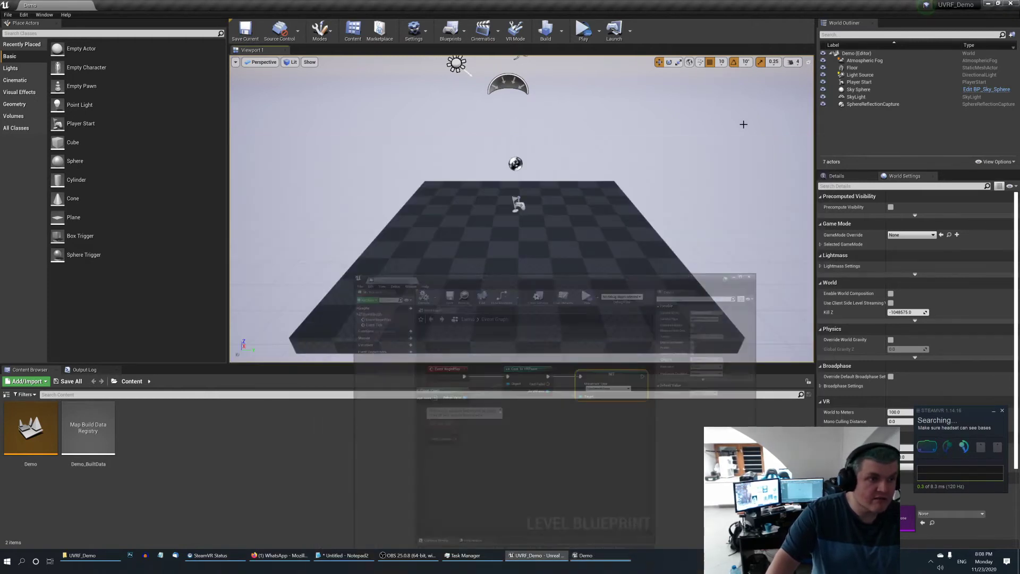
{"action": "left_click", "coordinate": [584, 30]}
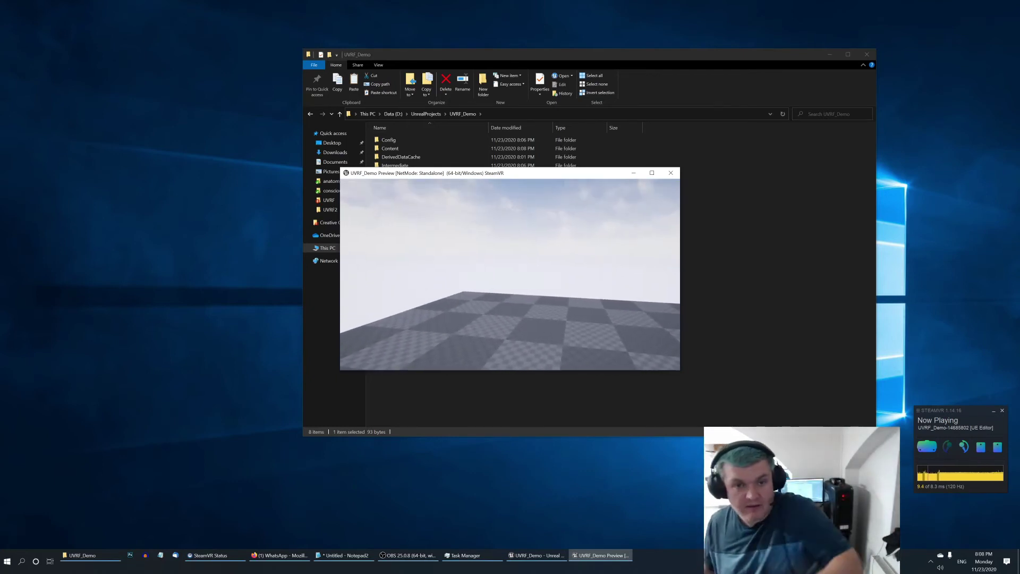
{"action": "key", "text": "Escape"}
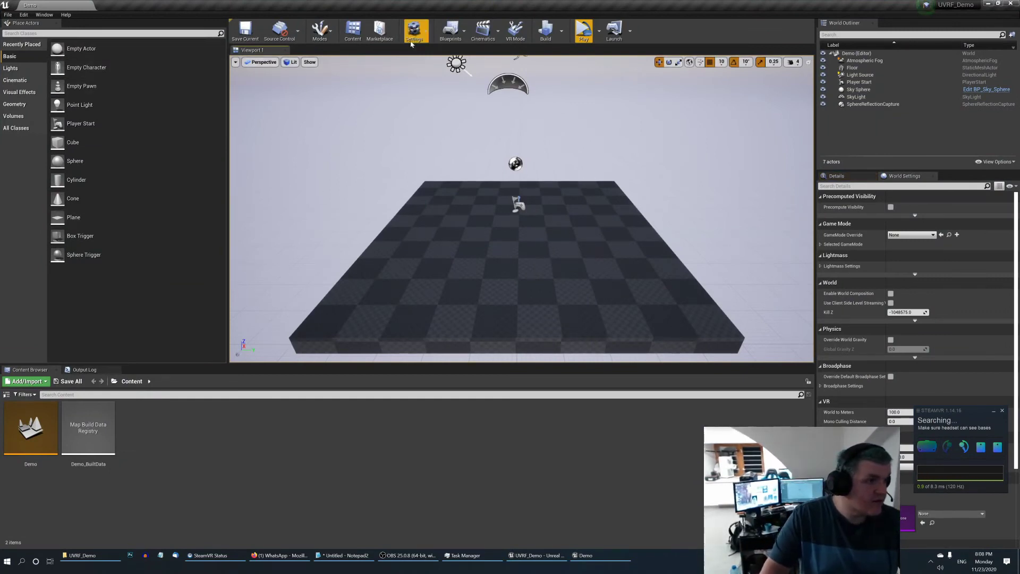
Switch the level blueprint's Movement Type from FreeSmoothTurns to Teleport and test it in a play session
{"action": "left_click", "coordinate": [451, 31]}
{"action": "left_click", "coordinate": [478, 75]}
{"action": "left_click", "coordinate": [606, 310]}
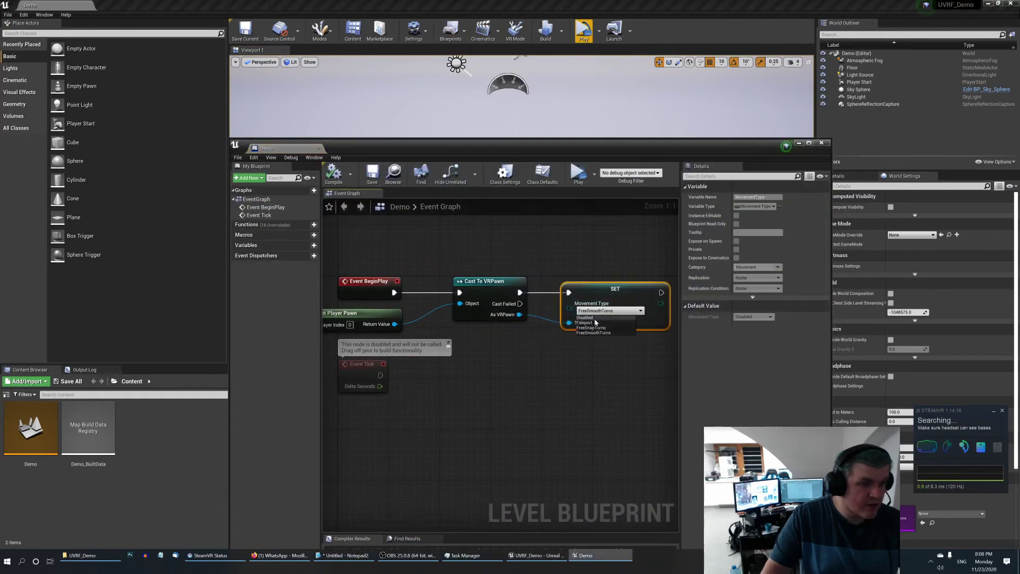
{"action": "left_click", "coordinate": [583, 322]}
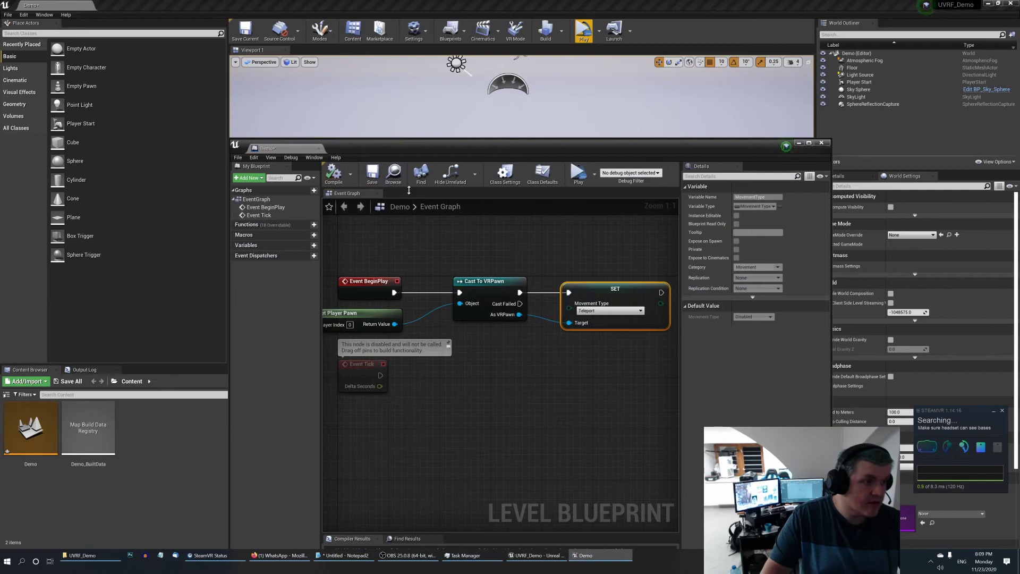
{"action": "left_click", "coordinate": [575, 177]}
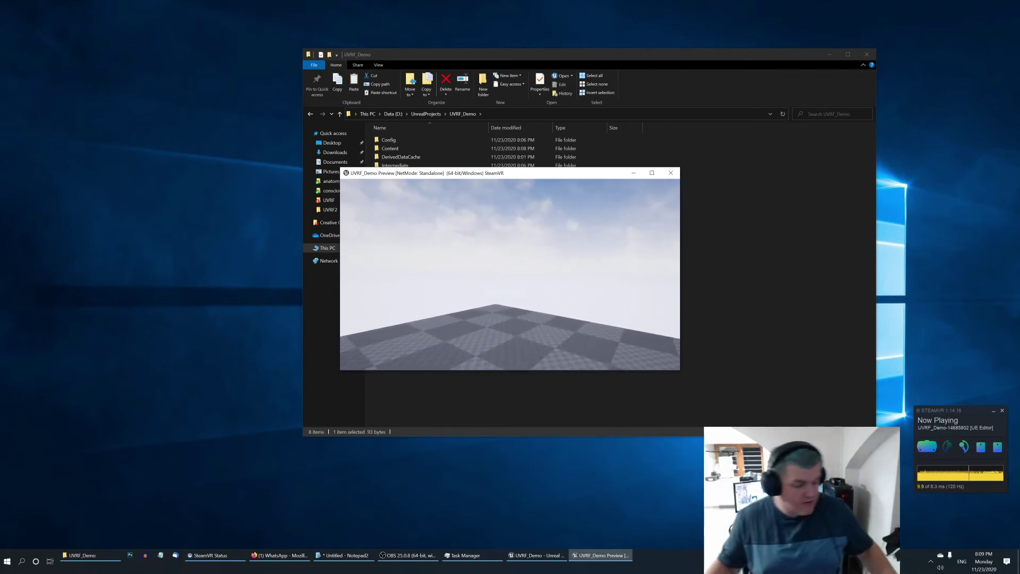
{"action": "key", "text": "Escape"}
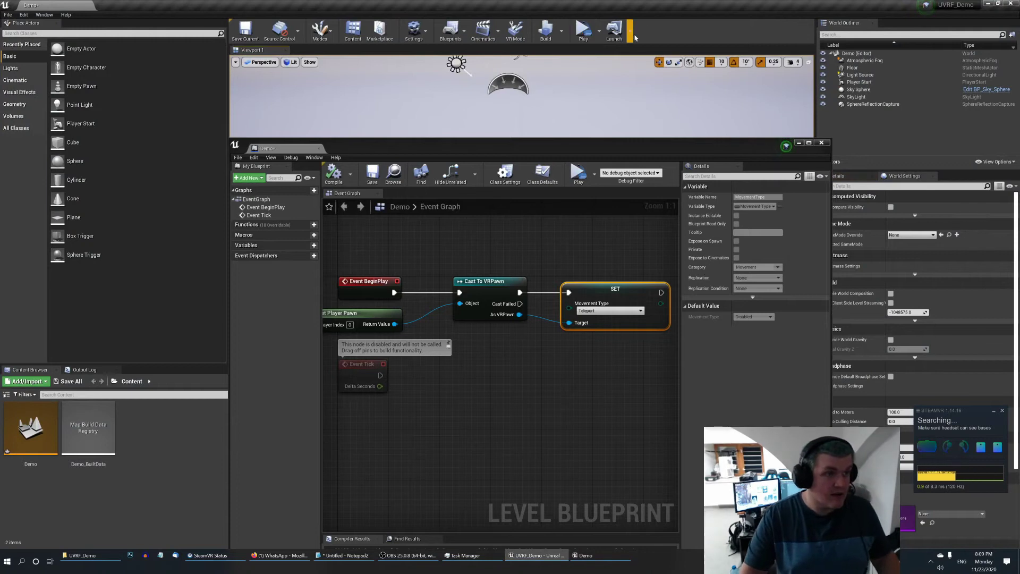
Turn on the Navigation show flag in the level viewport
{"action": "left_click", "coordinate": [798, 143]}
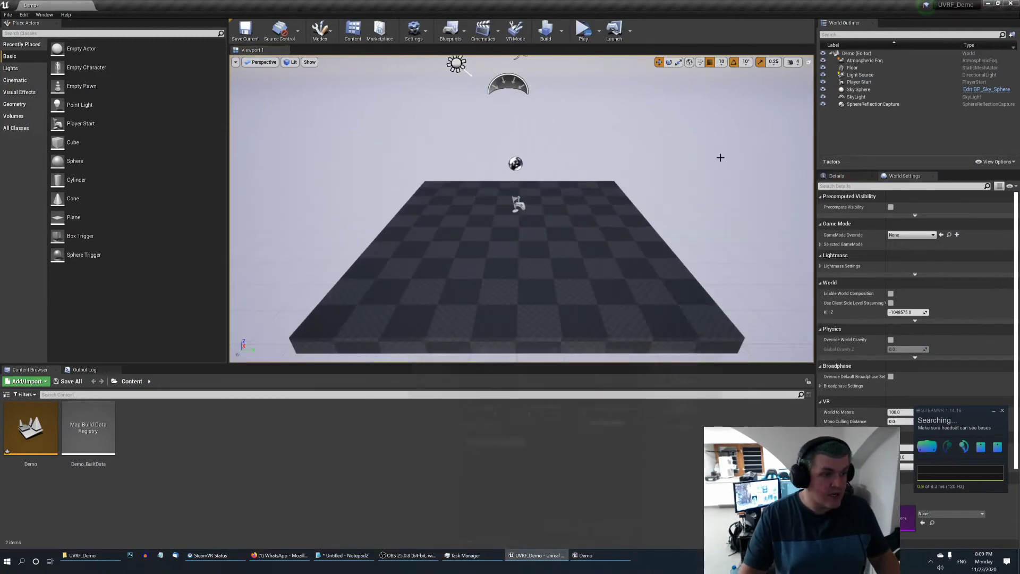
{"action": "left_click", "coordinate": [292, 62]}
{"action": "left_click", "coordinate": [309, 62]}
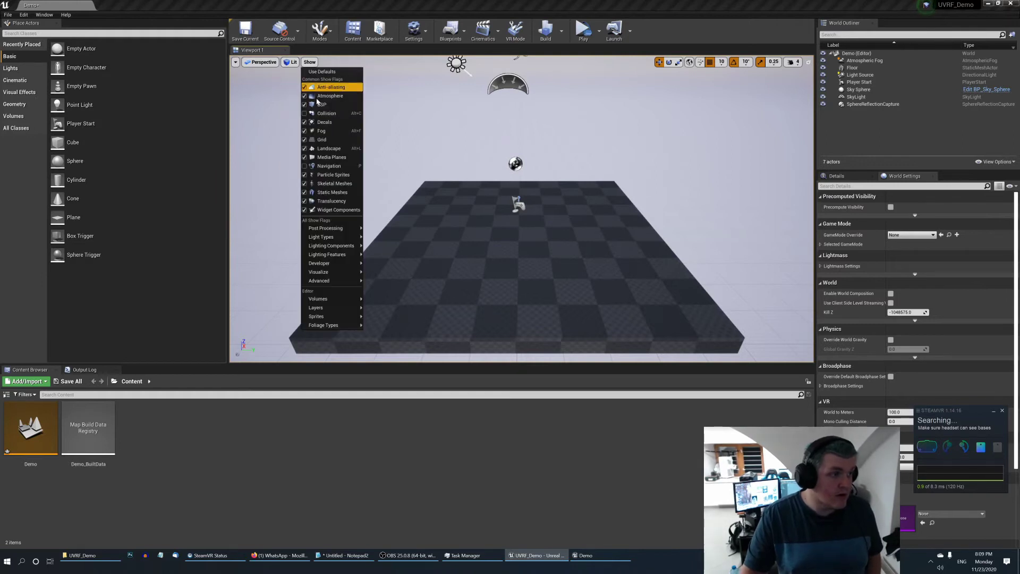
{"action": "left_click", "coordinate": [325, 167]}
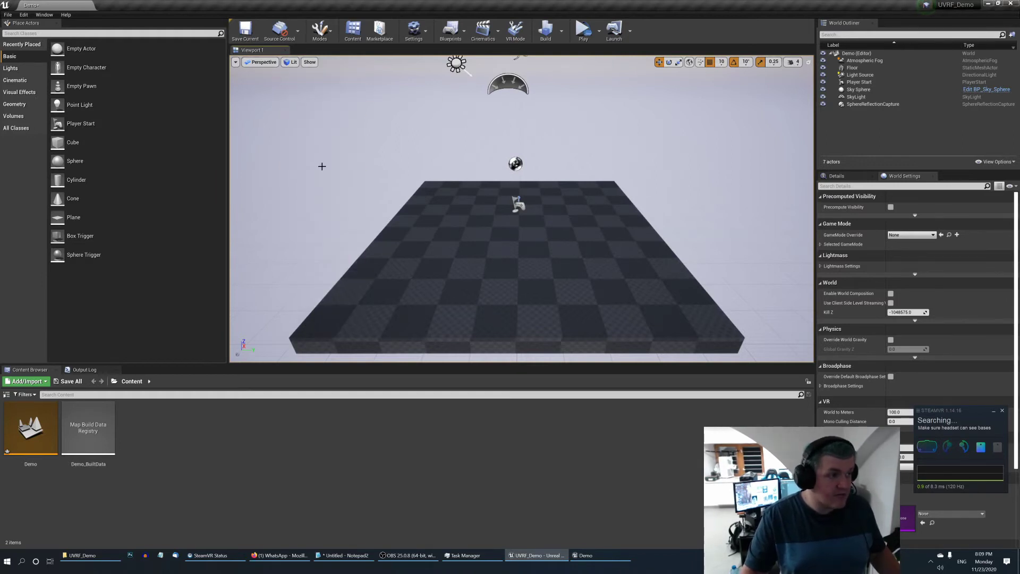
{"action": "left_click", "coordinate": [310, 62]}
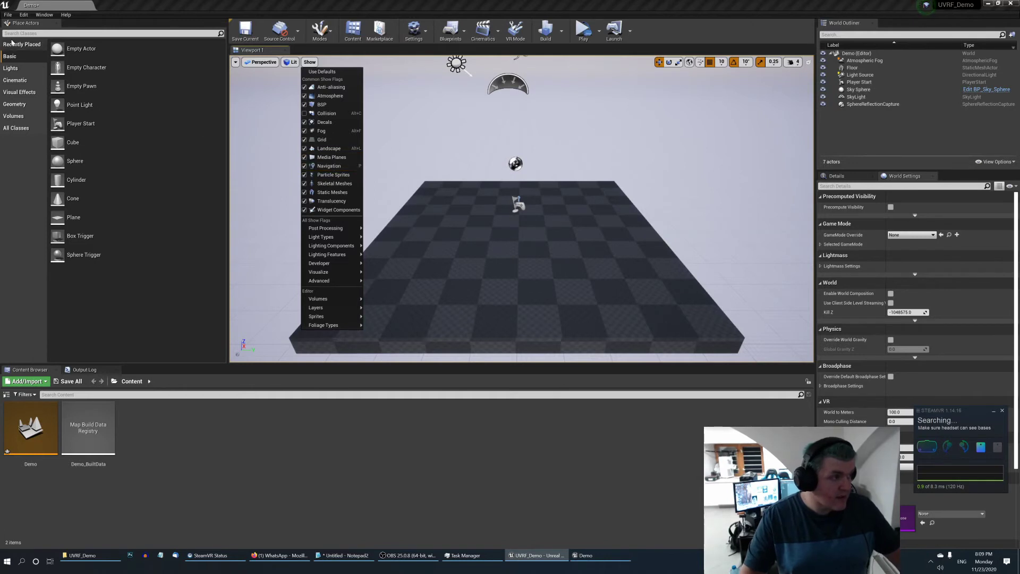
{"action": "left_click", "coordinate": [309, 166]}
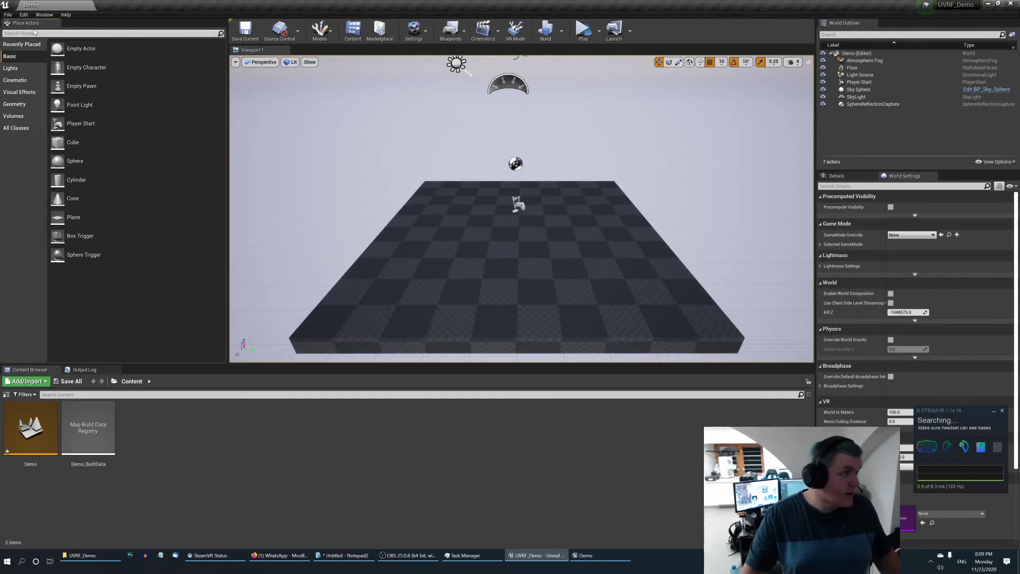
Search Place Actors for 'nav mes' and drop a Nav Mesh Bounds Volume at the floor centre
{"action": "type", "text": "nam"}
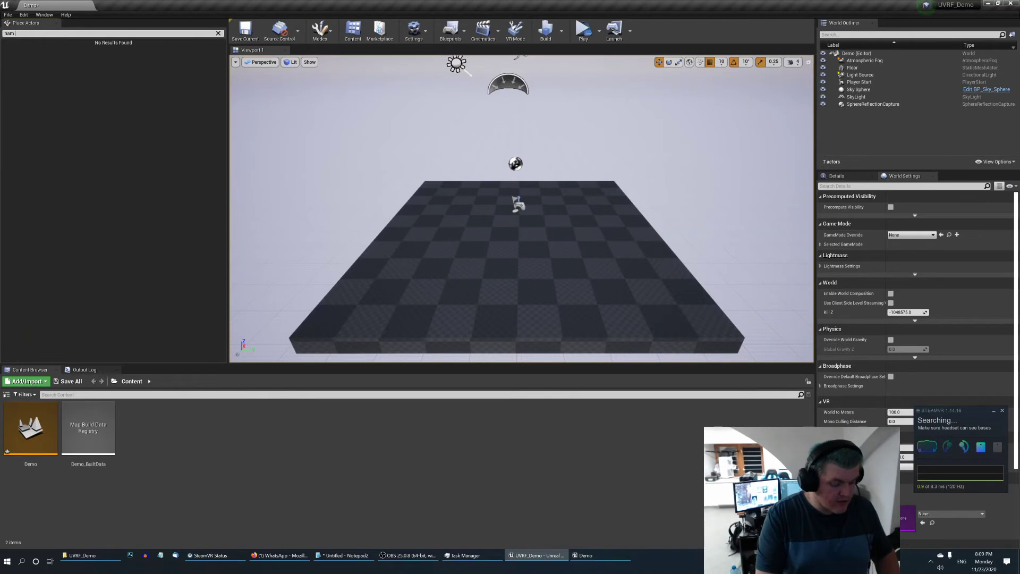
{"action": "key", "text": "BackSpace"}
{"action": "key", "text": "BackSpace"}
{"action": "key", "text": "BackSpace"}
{"action": "type", "text": "nam"}
{"action": "type", "text": " me"}
{"action": "key", "text": "BackSpace"}
{"action": "key", "text": "BackSpace"}
{"action": "key", "text": "BackSpace"}
{"action": "key", "text": "BackSpace"}
{"action": "key", "text": "BackSpace"}
{"action": "key", "text": "BackSpace"}
{"action": "type", "text": "nav mesh"}
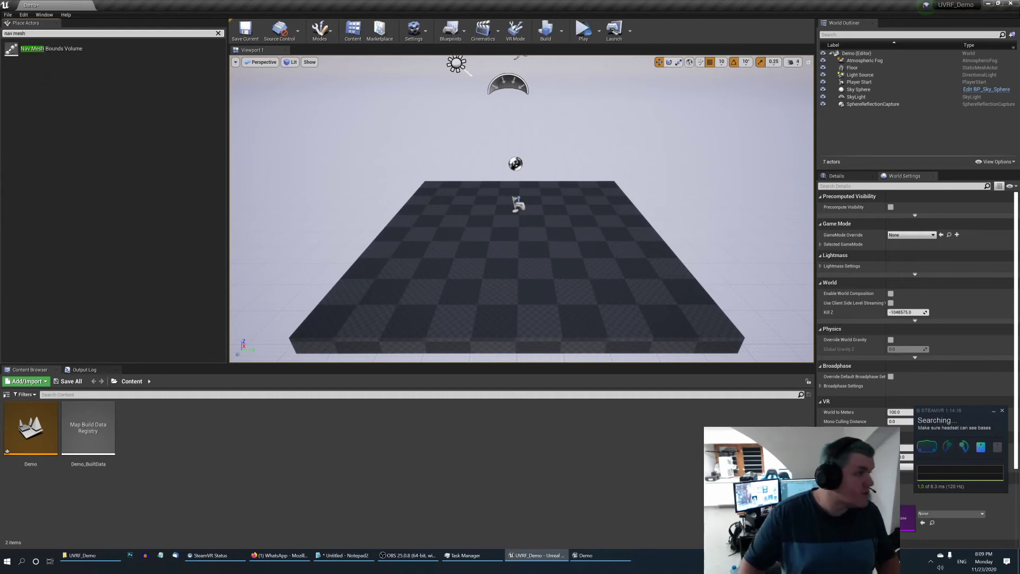
{"action": "left_click_drag", "start_coordinate": [59, 56], "coordinate": [534, 234]}
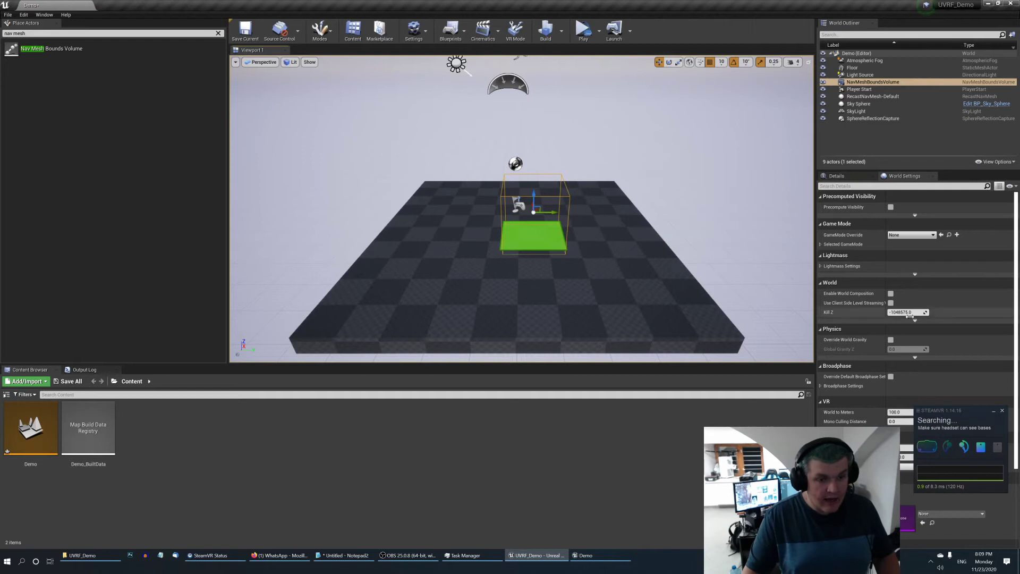
Set the Nav Mesh Bounds Volume's brush size to X 600 and Y 800, then nudge it onto the floor
{"action": "scroll", "coordinate": [903, 266], "scroll_direction": "down", "scroll_amount": 3}
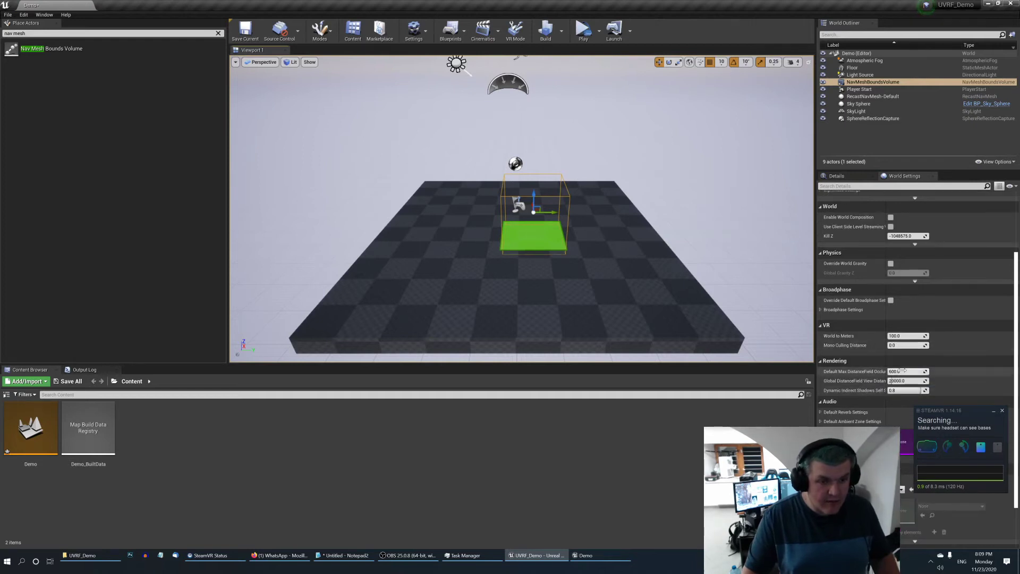
{"action": "scroll", "coordinate": [898, 332], "scroll_direction": "up", "scroll_amount": 2}
{"action": "scroll", "coordinate": [903, 324], "scroll_direction": "up", "scroll_amount": 3}
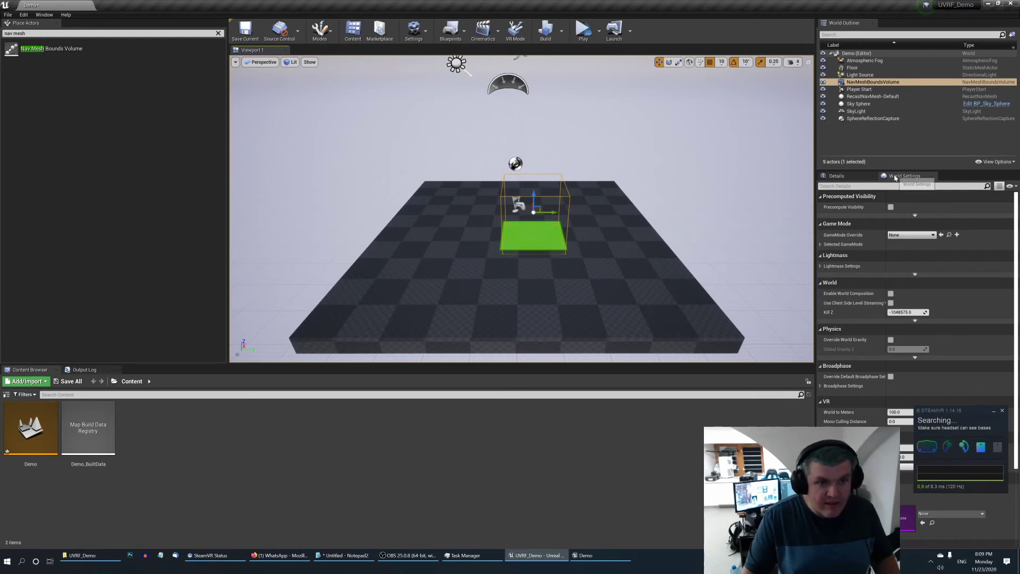
{"action": "left_click", "coordinate": [836, 176]}
{"action": "scroll", "coordinate": [910, 345], "scroll_direction": "down", "scroll_amount": 5}
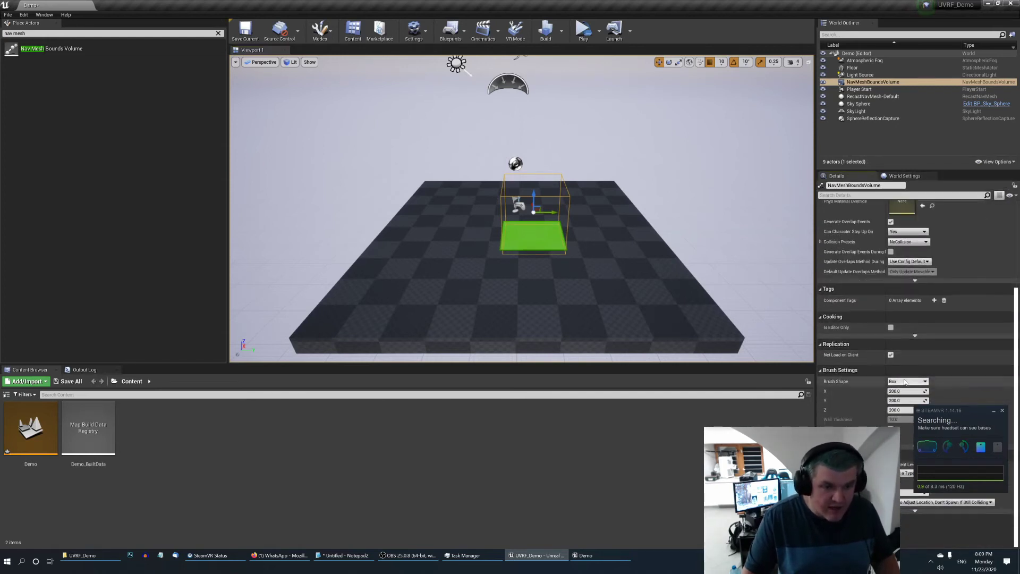
{"action": "left_click", "coordinate": [925, 392]}
{"action": "type", "text": "600"}
{"action": "key", "text": "Return"}
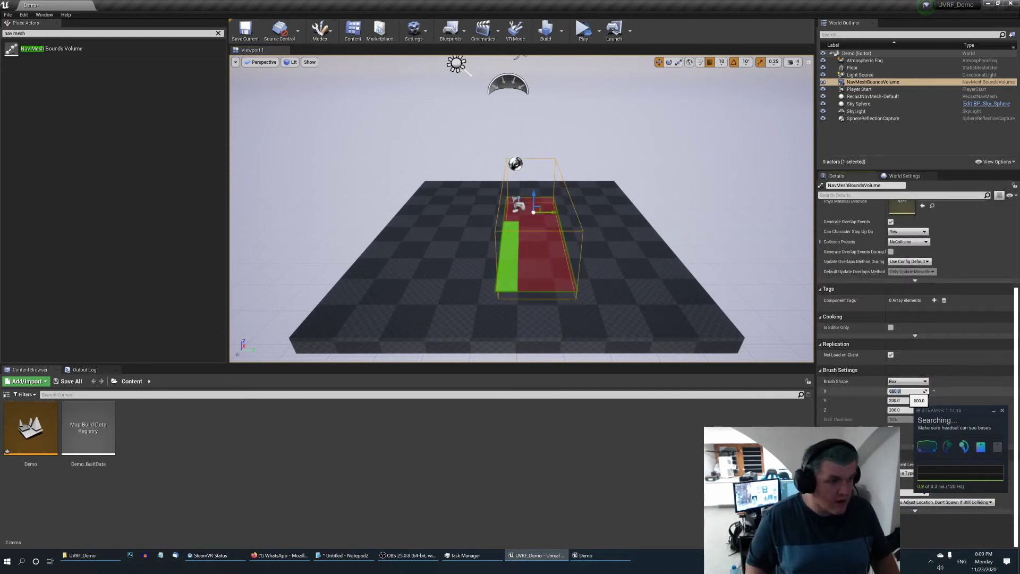
{"action": "type", "text": "600"}
{"action": "key", "text": "Return"}
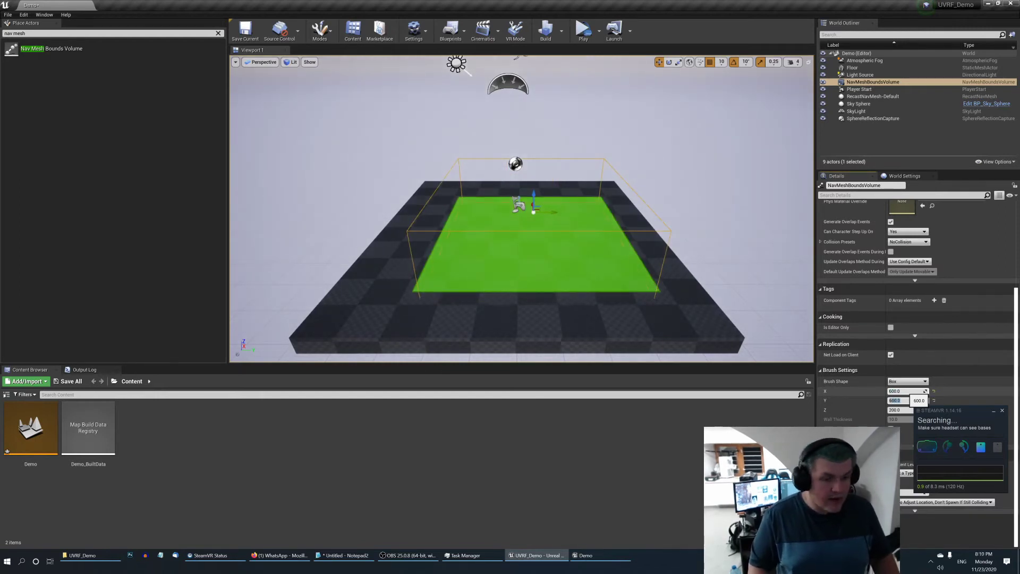
{"action": "type", "text": "800"}
{"action": "key", "text": "Return"}
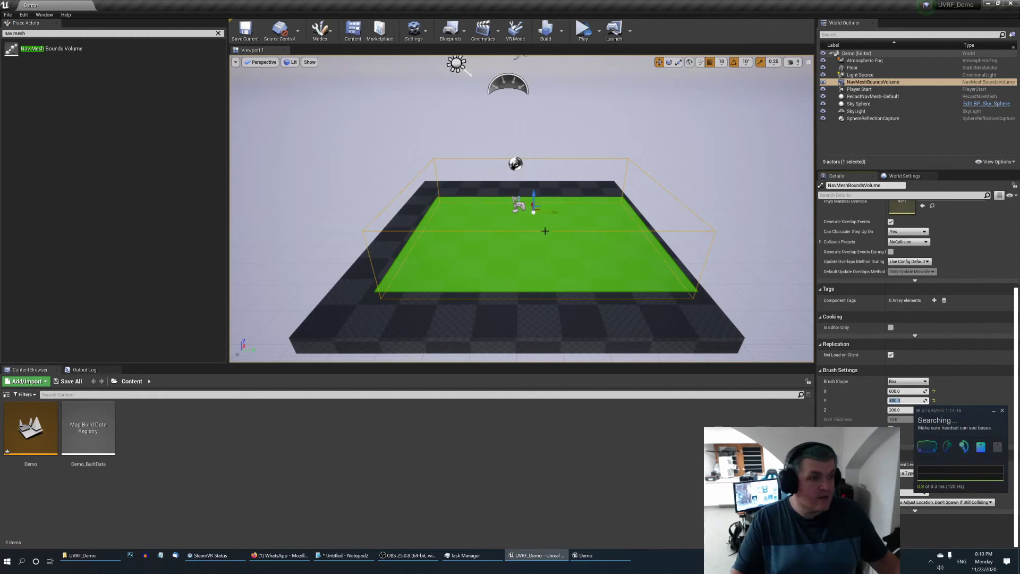
{"action": "left_click_drag", "start_coordinate": [550, 212], "coordinate": [542, 211]}
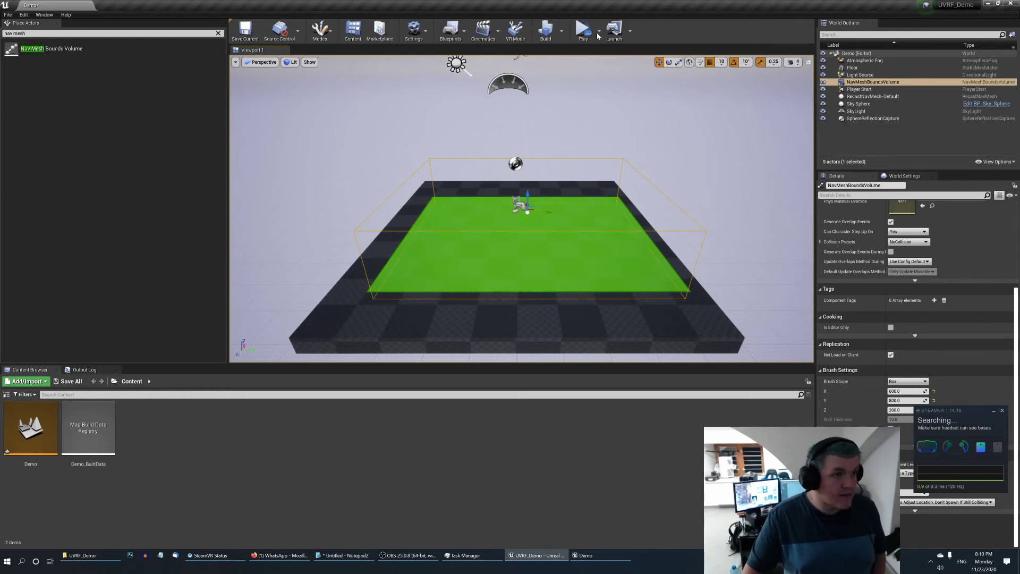
{"action": "left_click", "coordinate": [591, 33]}
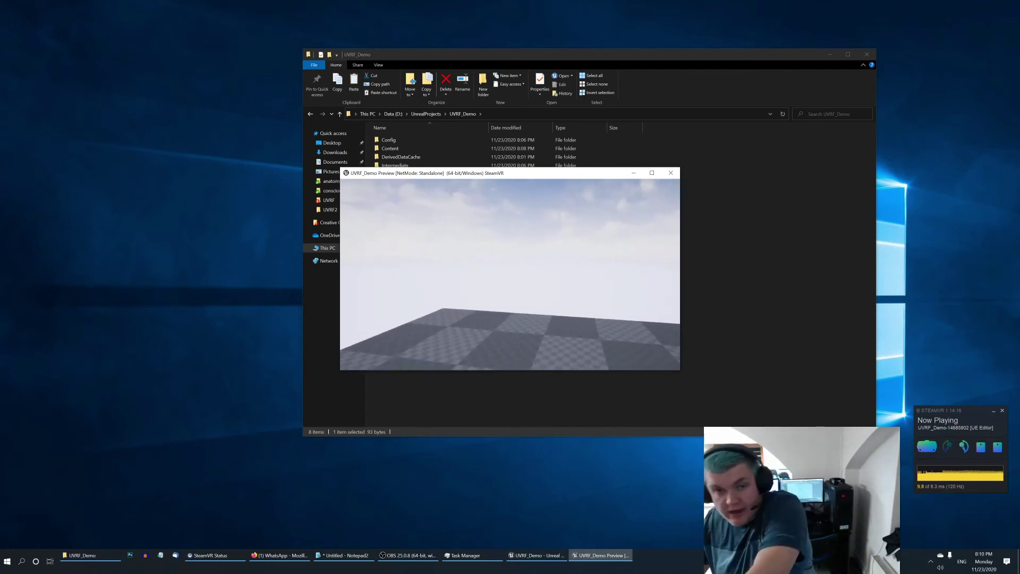
{"action": "key", "text": "Escape"}
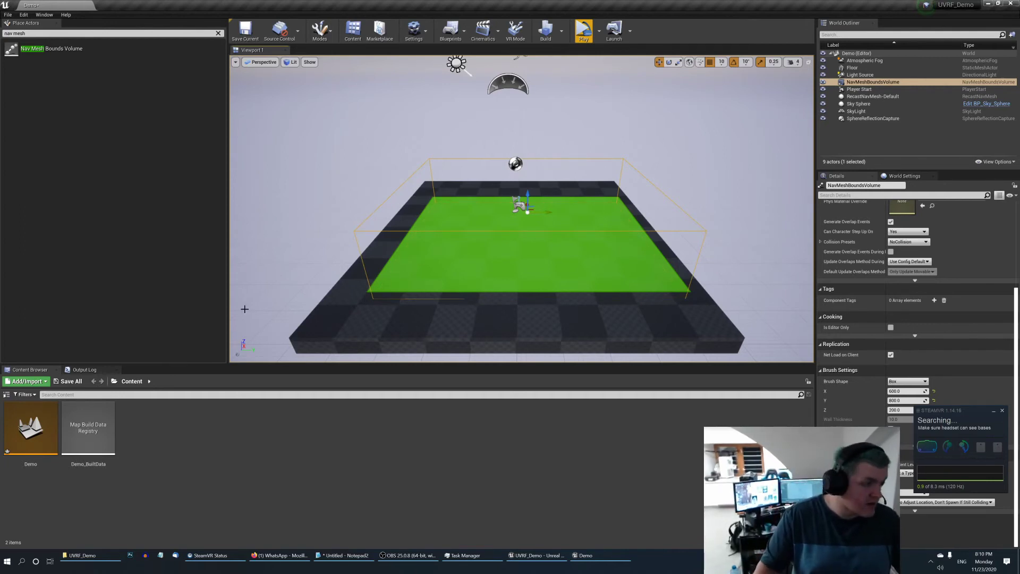
Search Place Actors for 'post' and drop a Post Process Volume into the level
{"action": "left_click", "coordinate": [7, 394]}
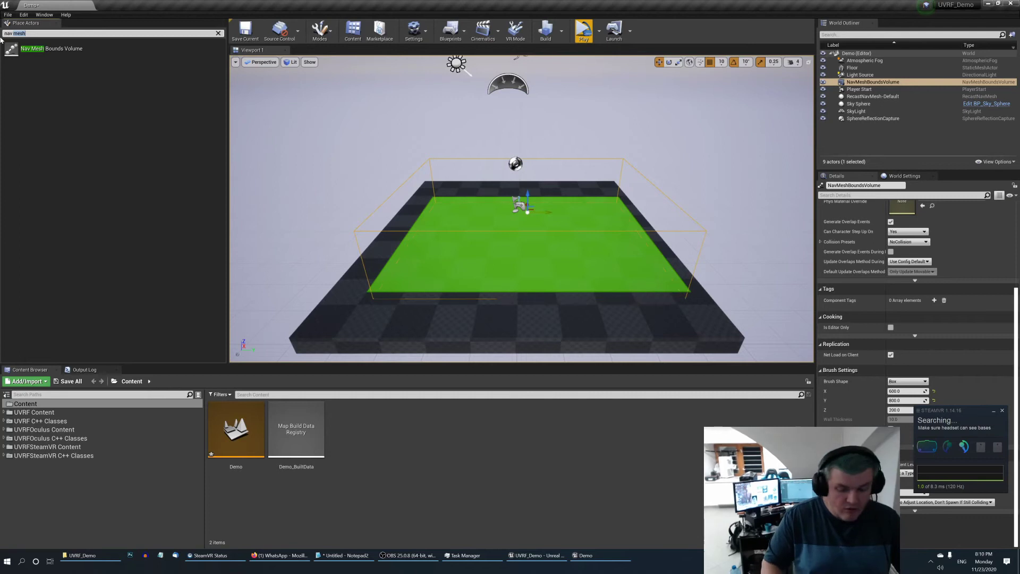
{"action": "key", "text": "BackSpace"}
{"action": "key", "text": "BackSpace"}
{"action": "key", "text": "BackSpace"}
{"action": "key", "text": "BackSpace"}
{"action": "key", "text": "BackSpace"}
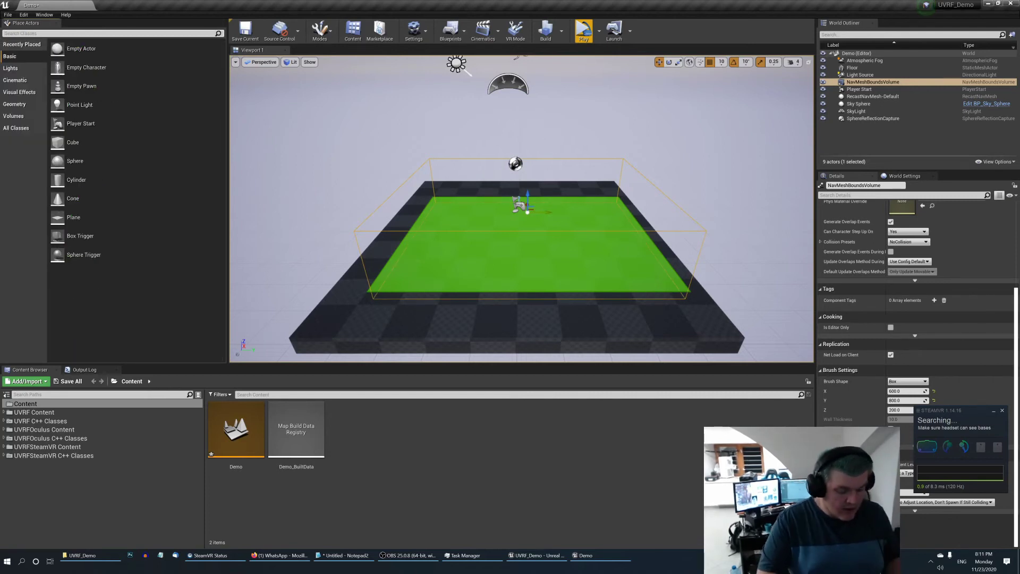
{"action": "type", "text": "post"}
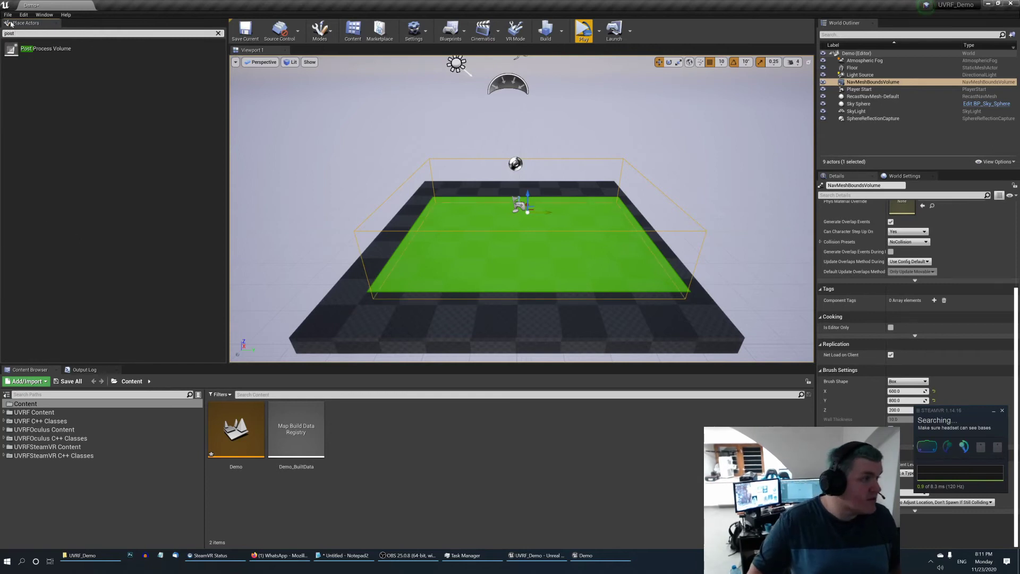
{"action": "left_click_drag", "start_coordinate": [26, 49], "coordinate": [550, 231]}
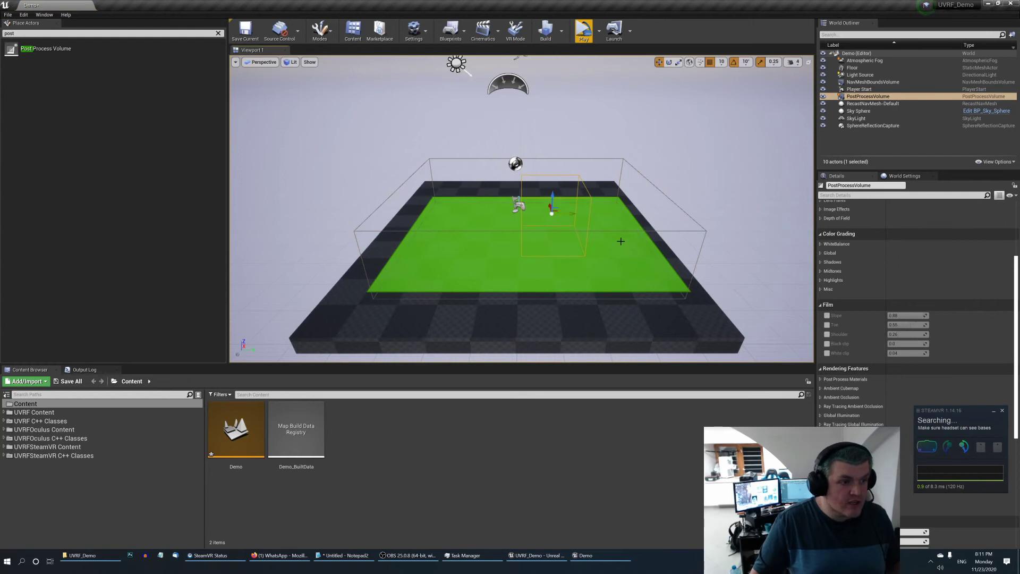
Move the SteamVR status window aside and enable Infinite Extent (Unbound) on the volume
{"action": "scroll", "coordinate": [879, 423], "scroll_direction": "down", "scroll_amount": 5}
{"action": "scroll", "coordinate": [879, 423], "scroll_direction": "down", "scroll_amount": 3}
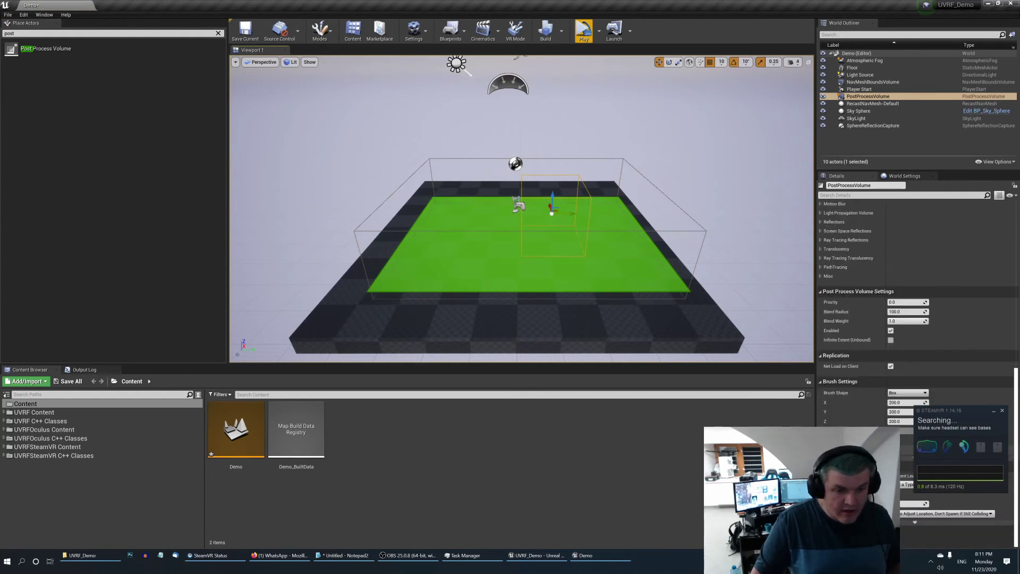
{"action": "left_click", "coordinate": [927, 410]}
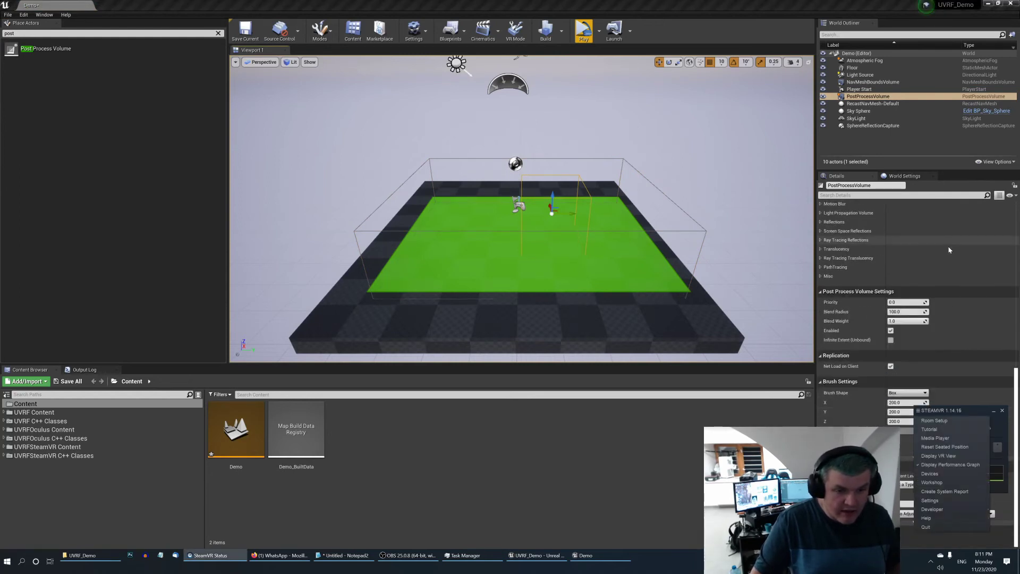
{"action": "left_click", "coordinate": [983, 407]}
{"action": "left_click_drag", "start_coordinate": [980, 410], "coordinate": [962, 250]}
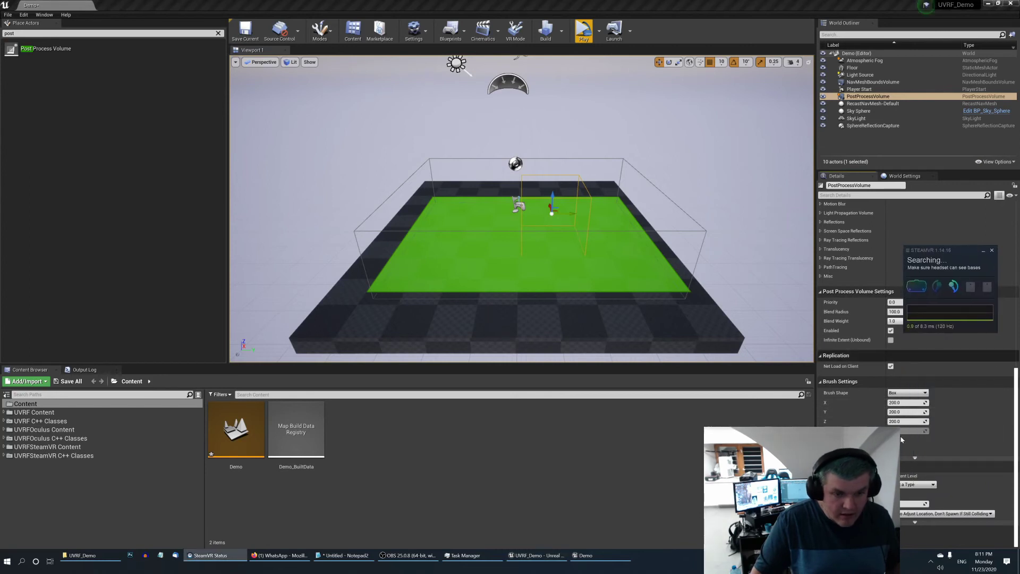
{"action": "left_click", "coordinate": [891, 340]}
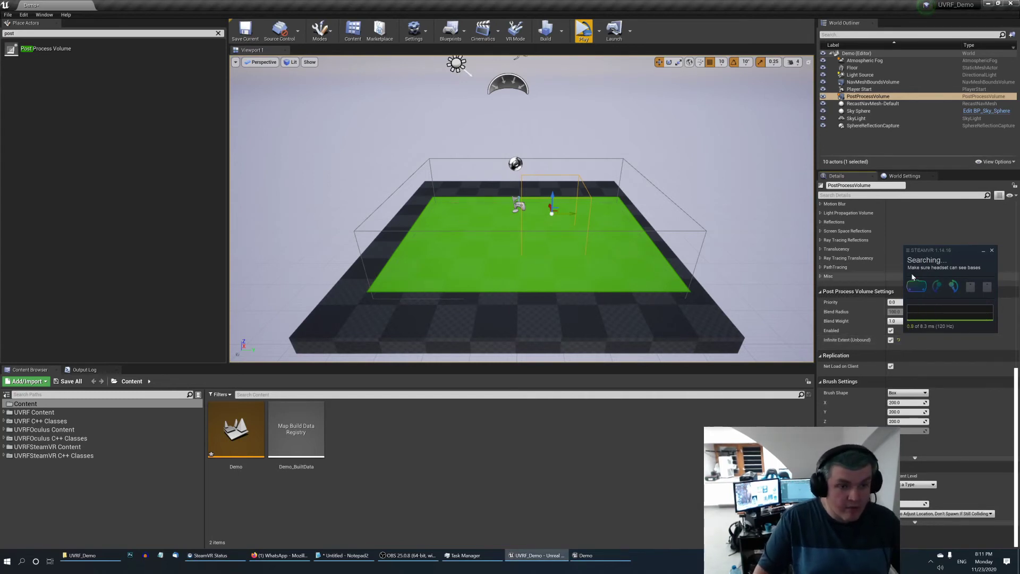
{"action": "scroll", "coordinate": [879, 253], "scroll_direction": "up", "scroll_amount": 5}
Add a Post Process Materials element as an Asset reference set to the Highlight material
{"action": "left_click_drag", "start_coordinate": [958, 266], "coordinate": [961, 477]}
{"action": "left_click", "coordinate": [821, 264]}
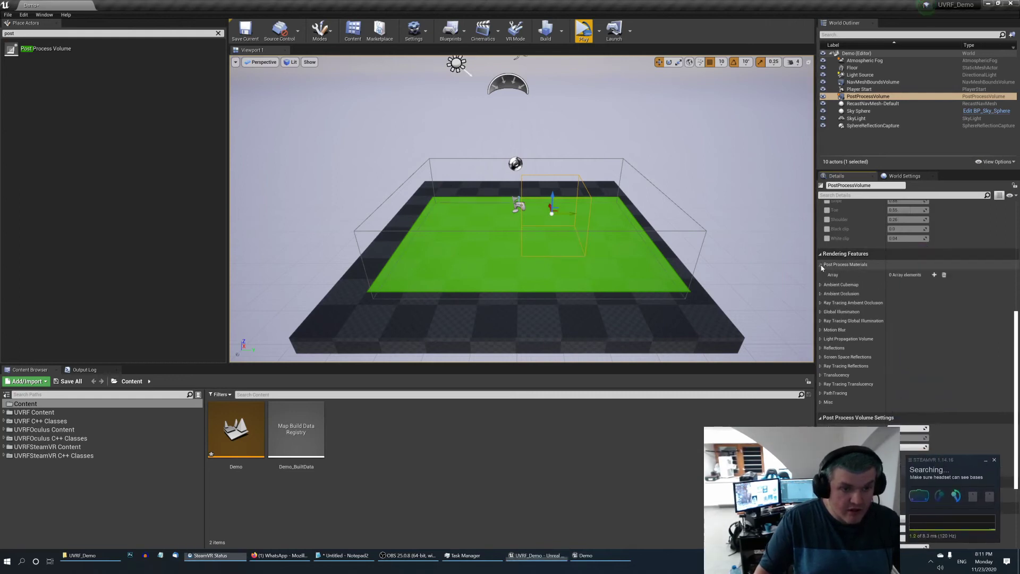
{"action": "left_click", "coordinate": [934, 275]}
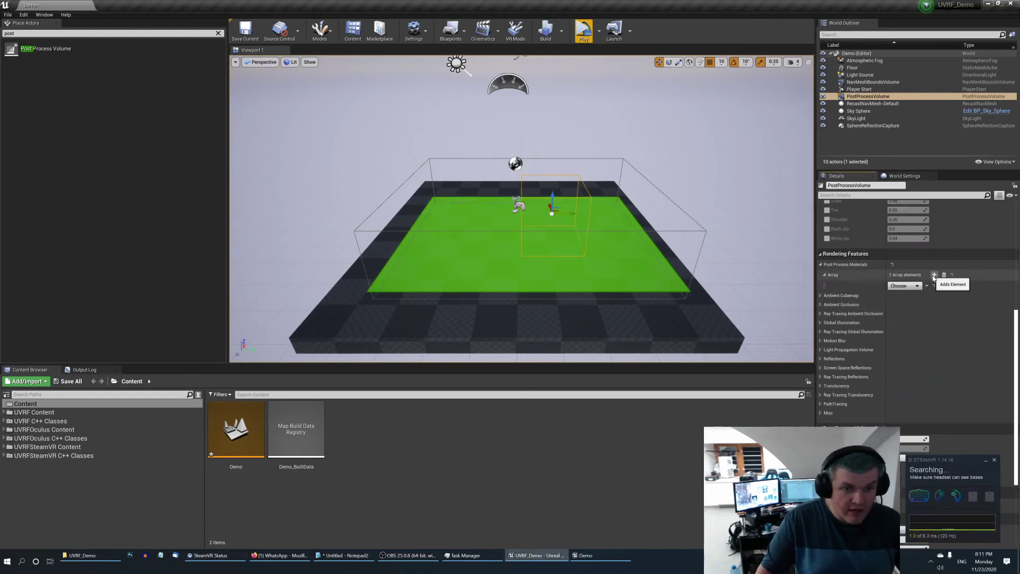
{"action": "left_click", "coordinate": [903, 285]}
{"action": "left_click", "coordinate": [908, 296]}
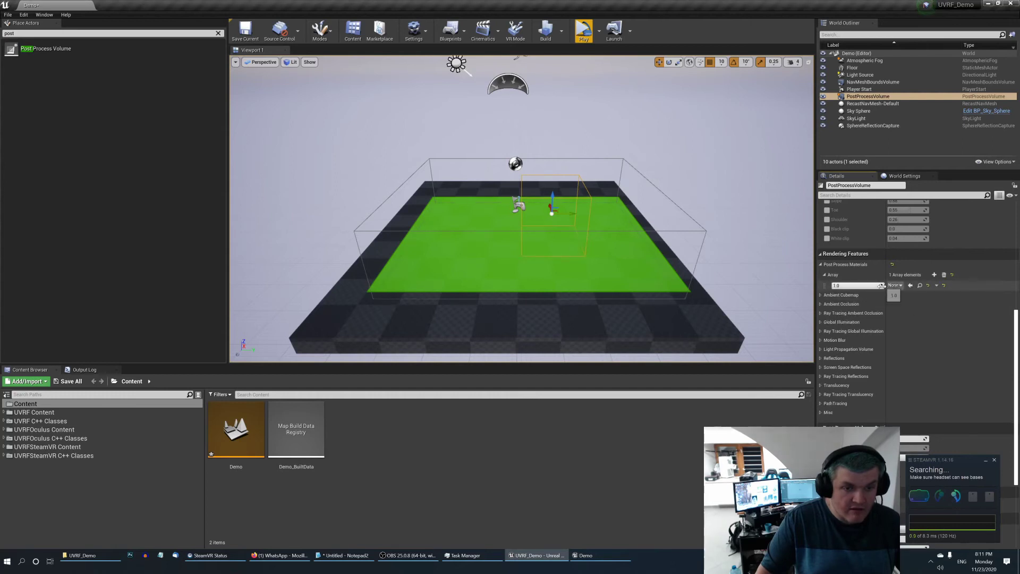
{"action": "left_click", "coordinate": [895, 285]}
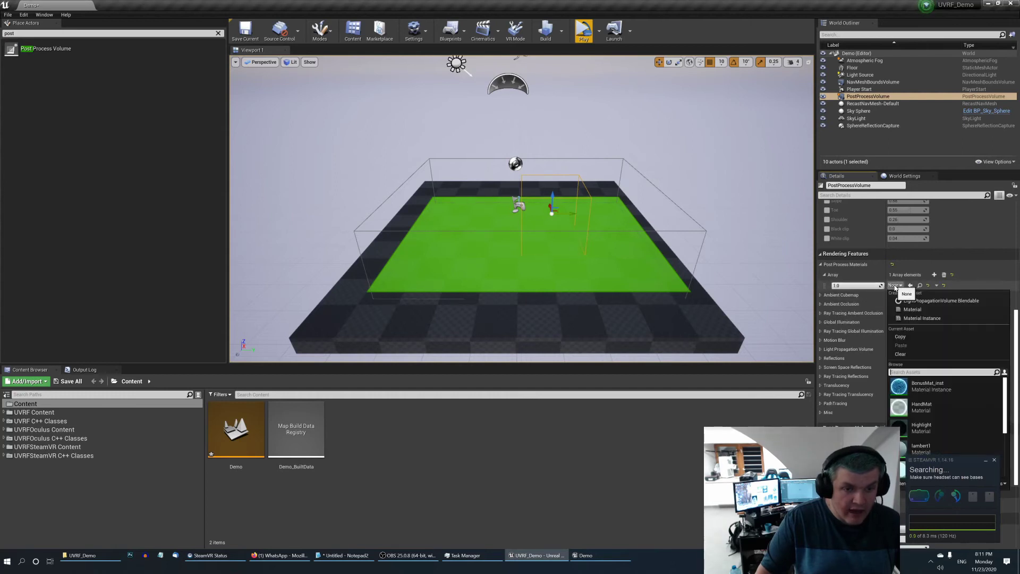
{"action": "left_click", "coordinate": [914, 431]}
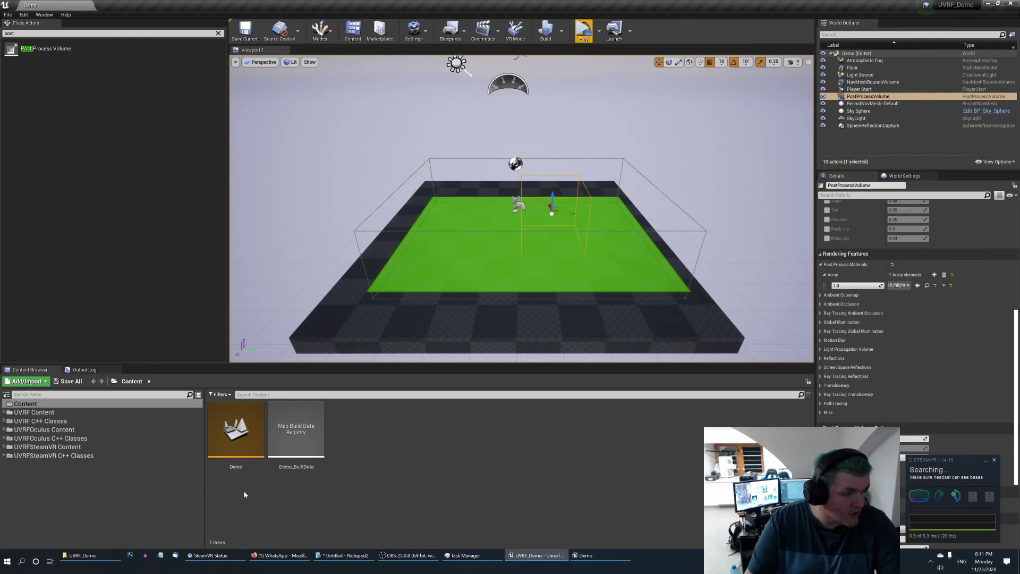
Browse UVRF Content into the Pawn folder and open the VRPawn blueprint's Event Graph
{"action": "left_click", "coordinate": [78, 415]}
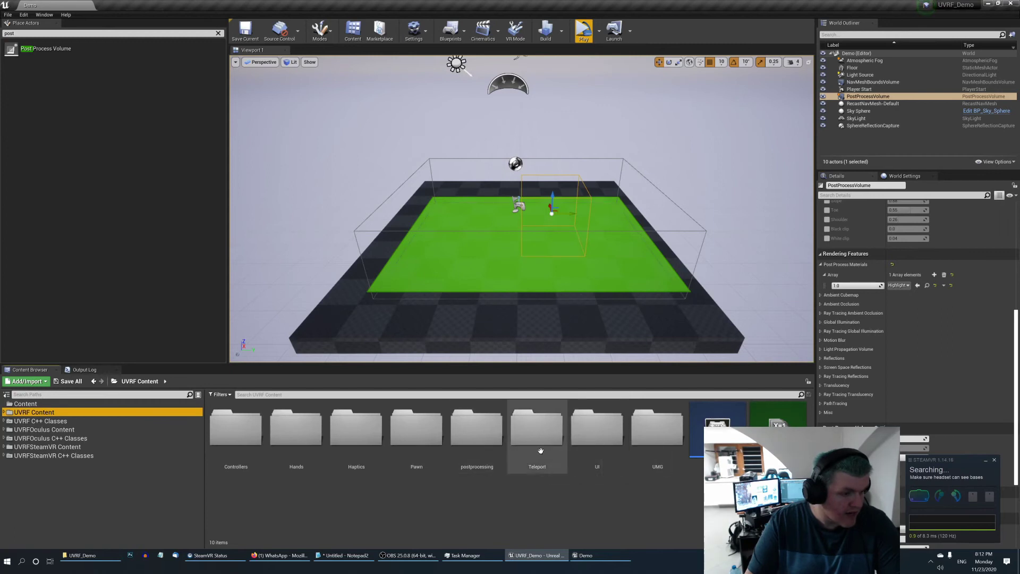
{"action": "double_click", "coordinate": [423, 450]}
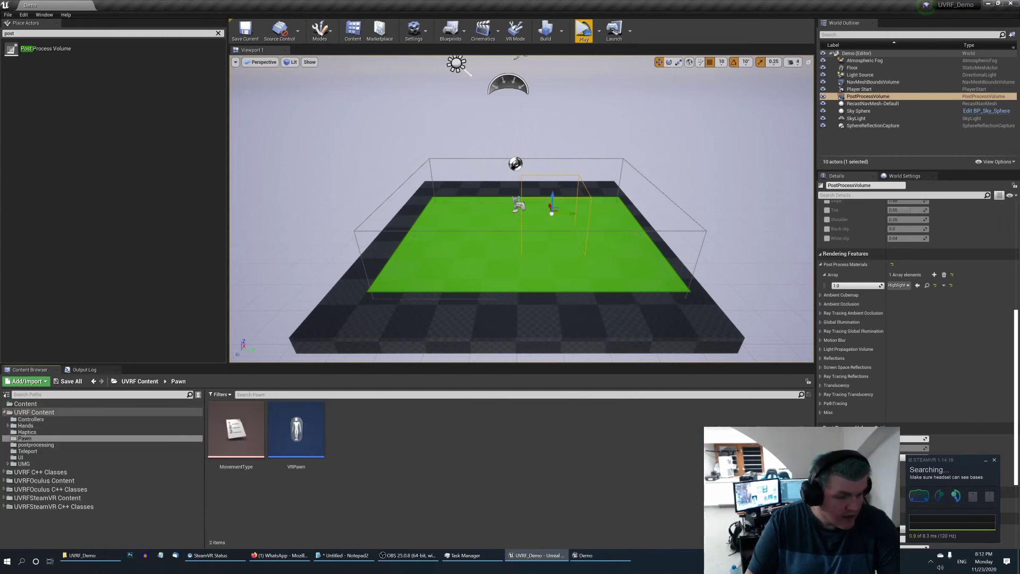
{"action": "left_click", "coordinate": [786, 542]}
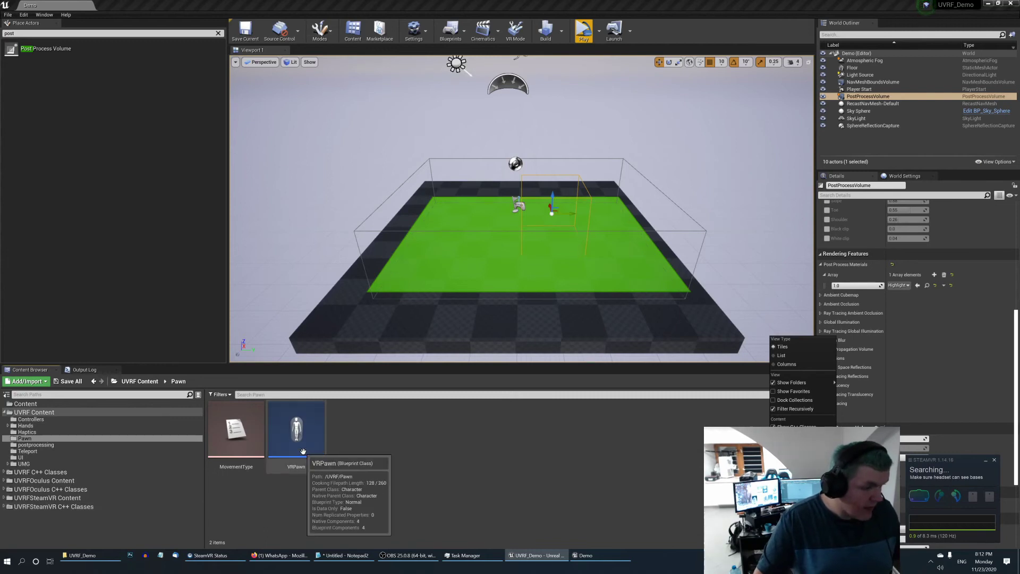
{"action": "left_click", "coordinate": [375, 468]}
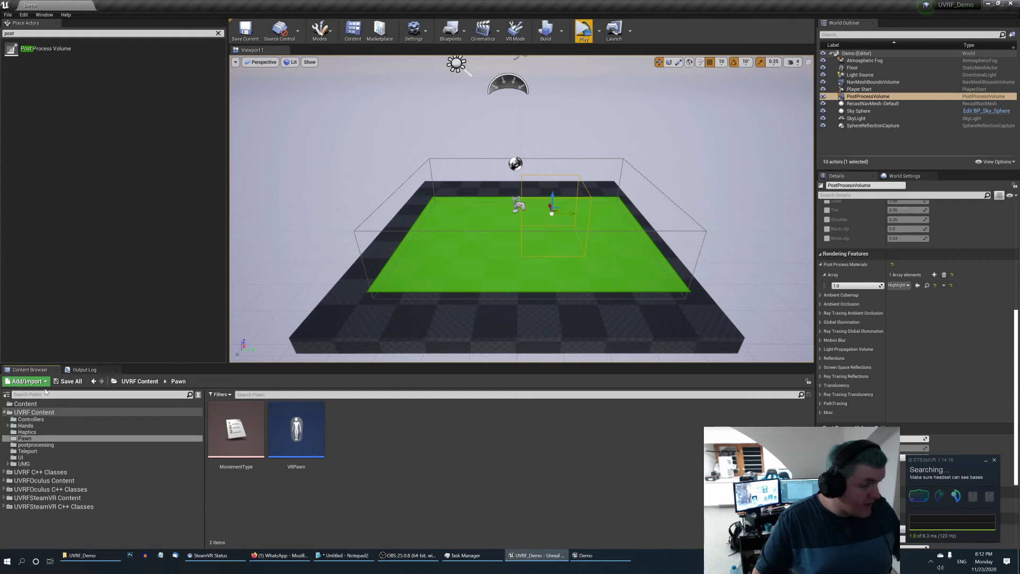
{"action": "left_click", "coordinate": [286, 439]}
{"action": "left_click_drag", "start_coordinate": [287, 439], "coordinate": [293, 420]}
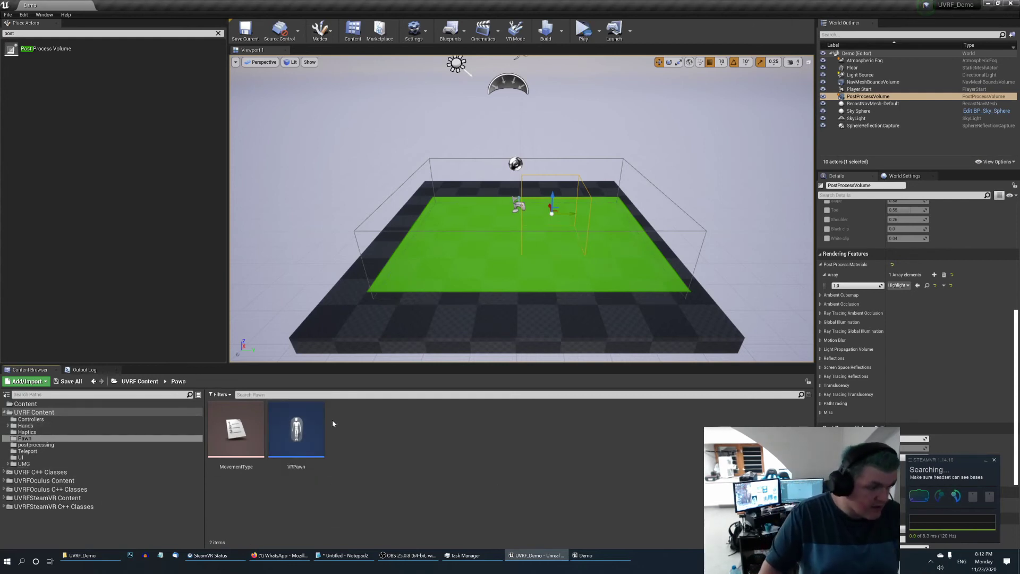
{"action": "double_click", "coordinate": [296, 428]}
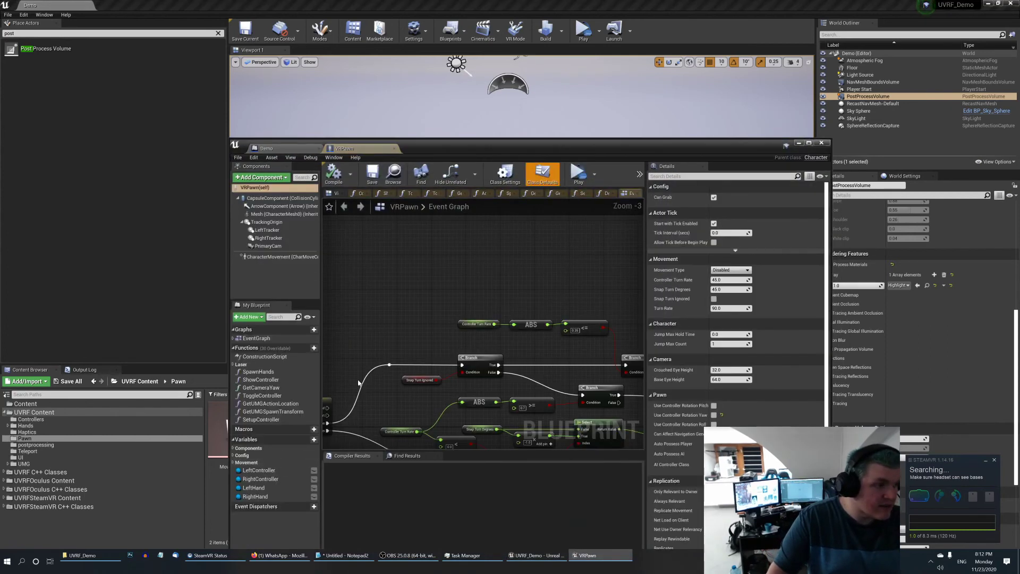
Zoom out to review the VRPawn Event Graph, then minimize its blueprint editor
{"action": "scroll", "coordinate": [474, 321], "scroll_direction": "down", "scroll_amount": 5}
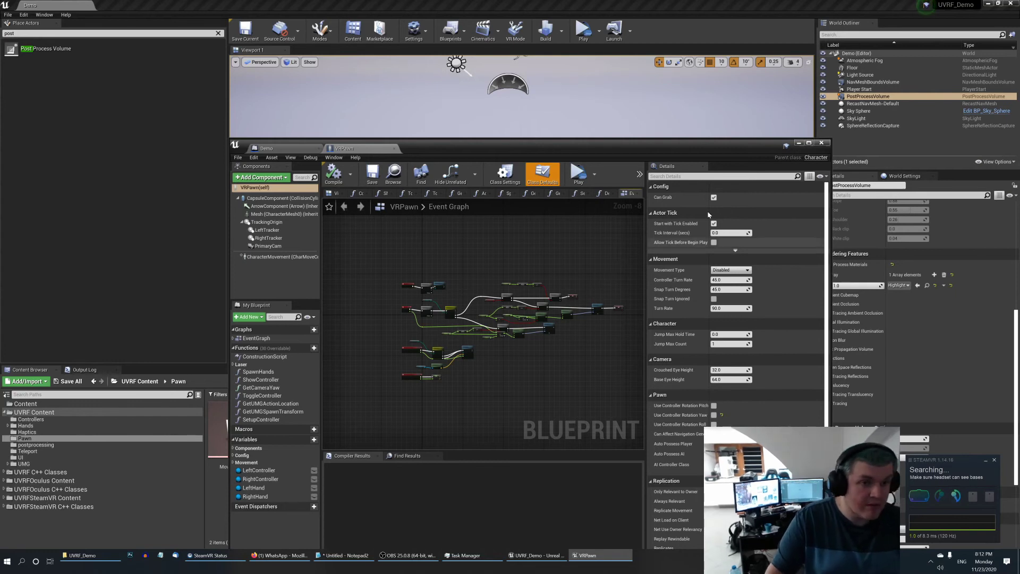
{"action": "left_click", "coordinate": [799, 144]}
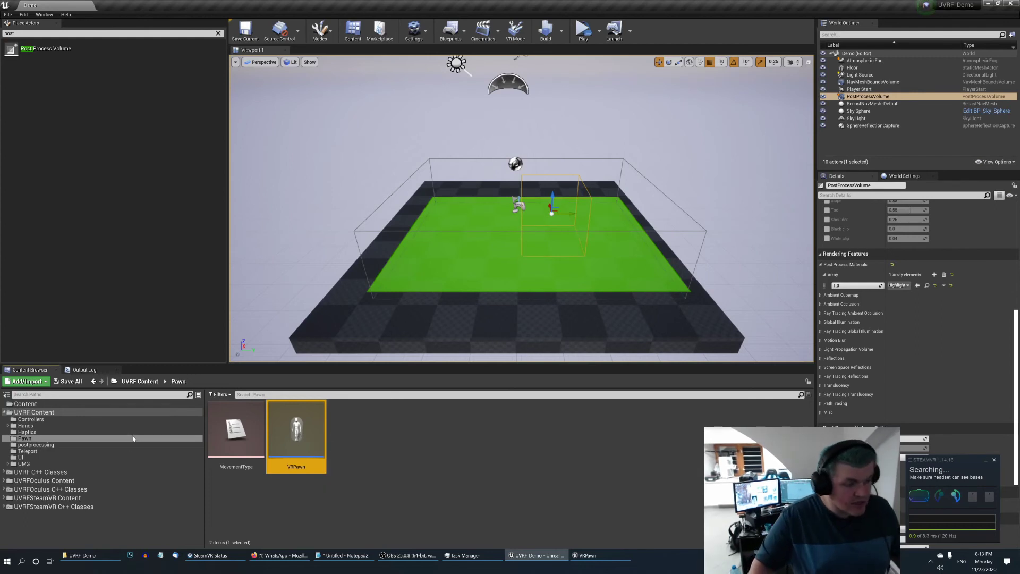
Create a new Blueprint Class in Content with parent VRPawn, named DemoPawn
{"action": "left_click", "coordinate": [62, 403]}
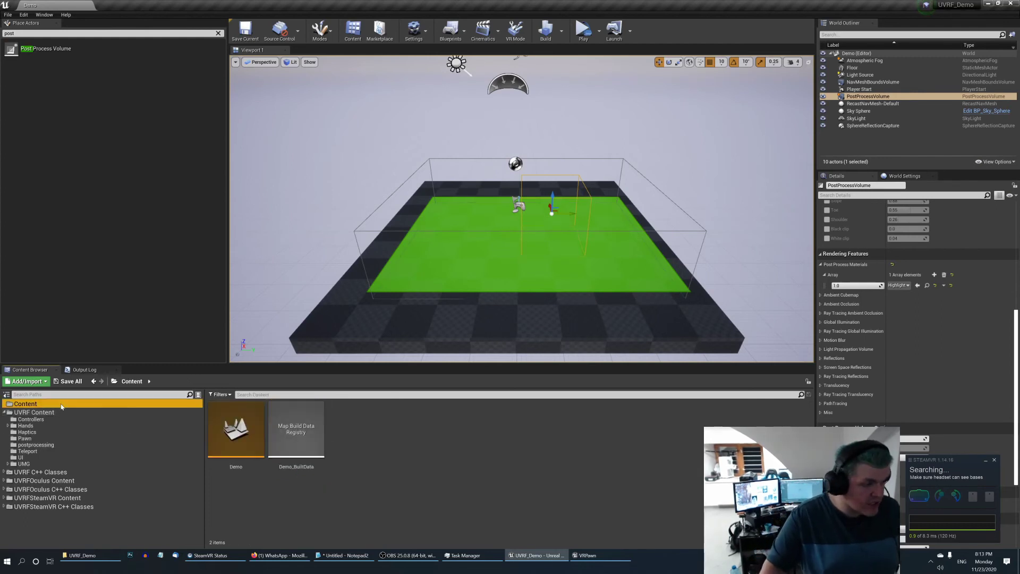
{"action": "right_click", "coordinate": [364, 456]}
{"action": "left_click", "coordinate": [409, 264]}
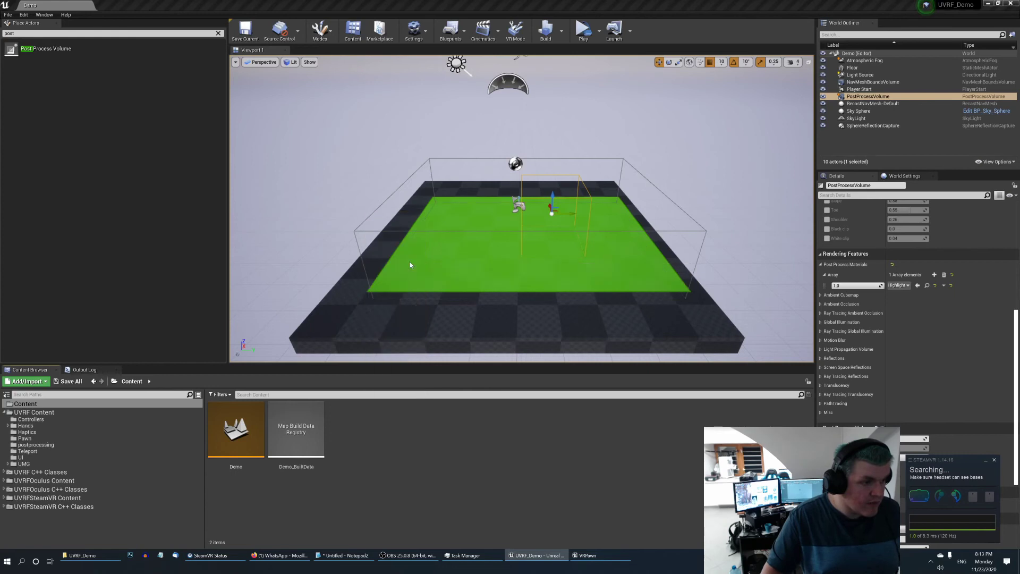
{"action": "left_click", "coordinate": [440, 322]}
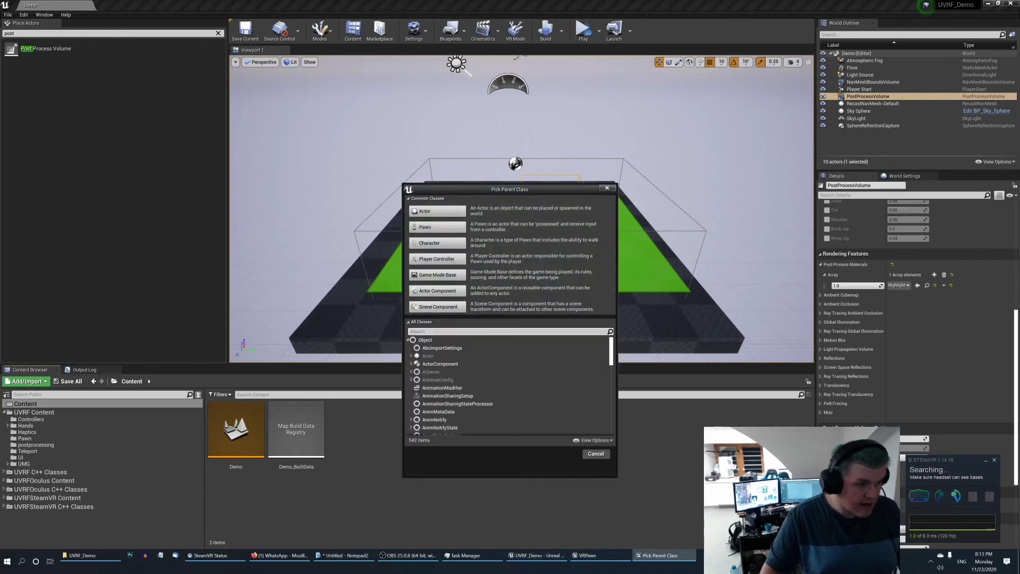
{"action": "type", "text": "VRPaw"}
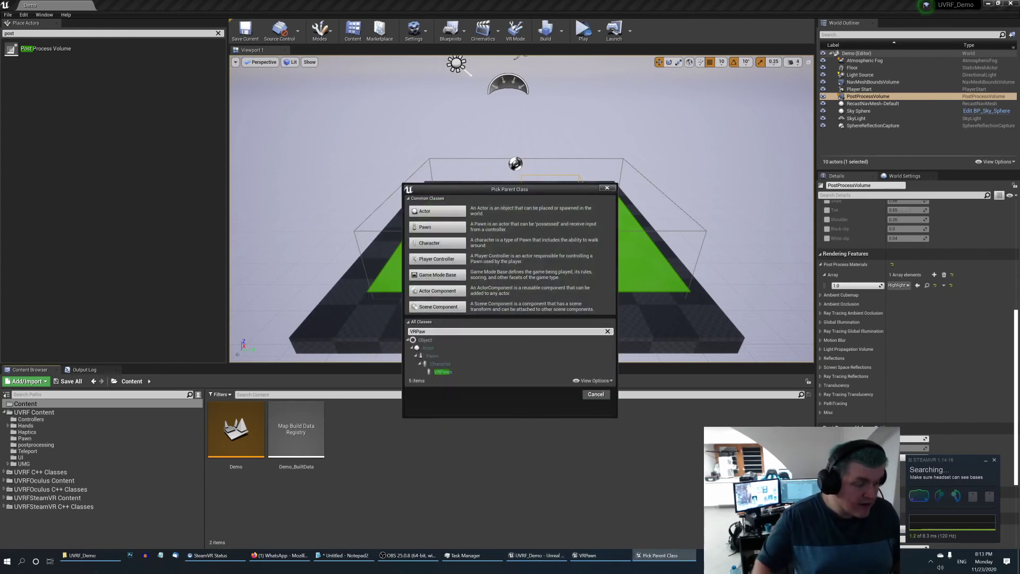
{"action": "left_click", "coordinate": [449, 372]}
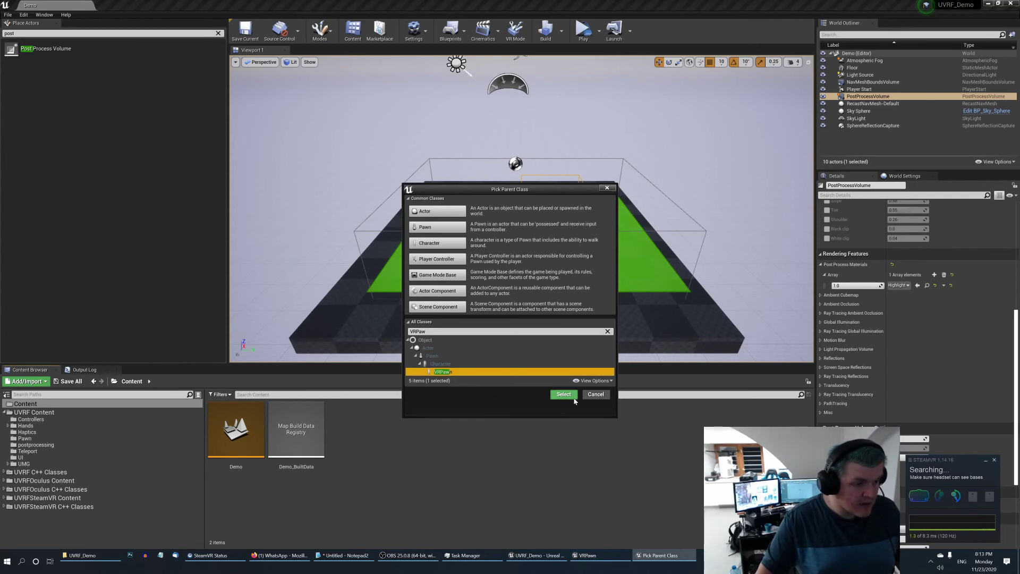
{"action": "left_click", "coordinate": [564, 394]}
{"action": "type", "text": "DemoPawn"}
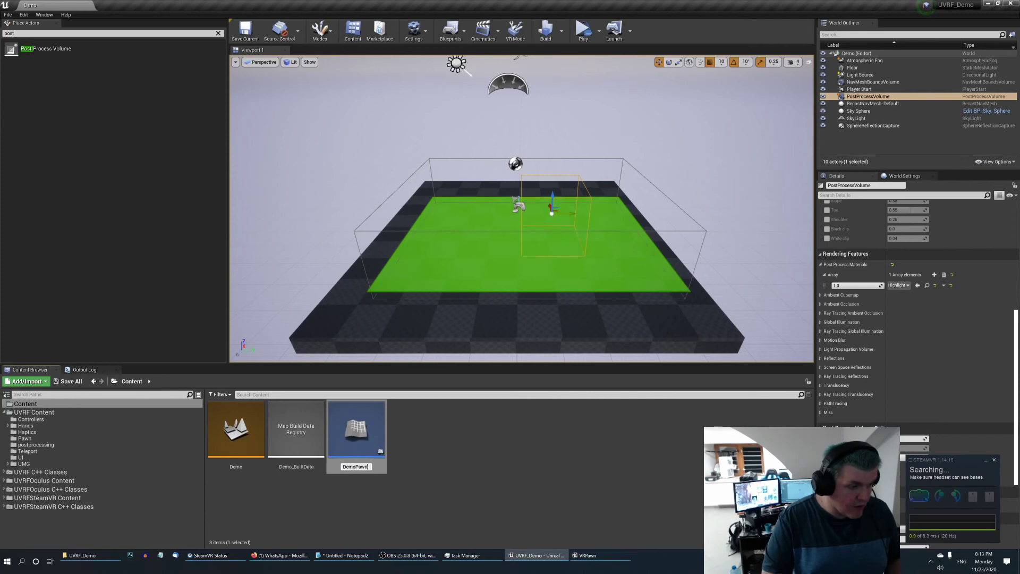
{"action": "key", "text": "Return"}
Open the DemoPawn blueprint, save it, and minimize its editor
{"action": "double_click", "coordinate": [350, 436]}
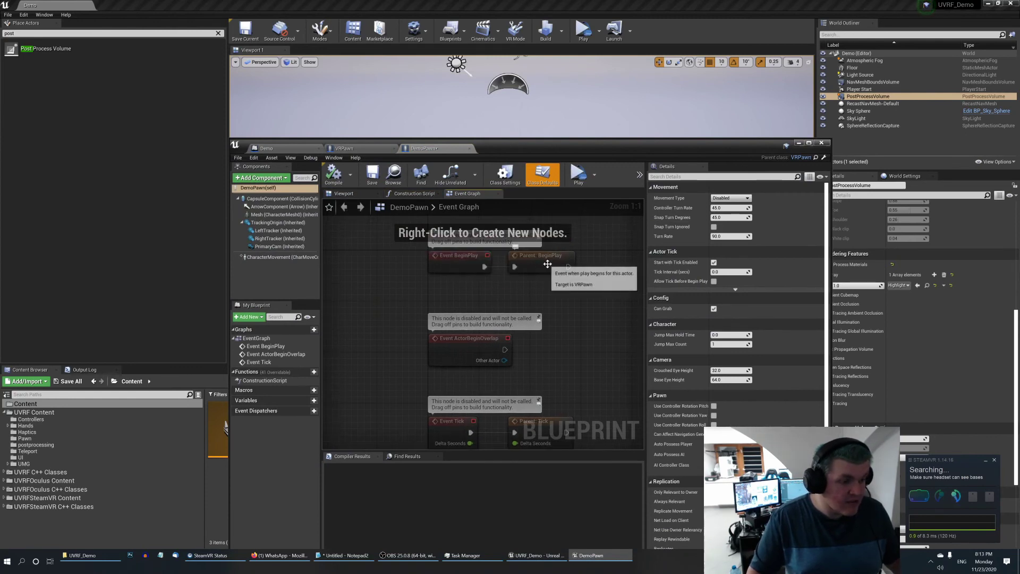
{"action": "scroll", "coordinate": [569, 244], "scroll_direction": "down", "scroll_amount": 3}
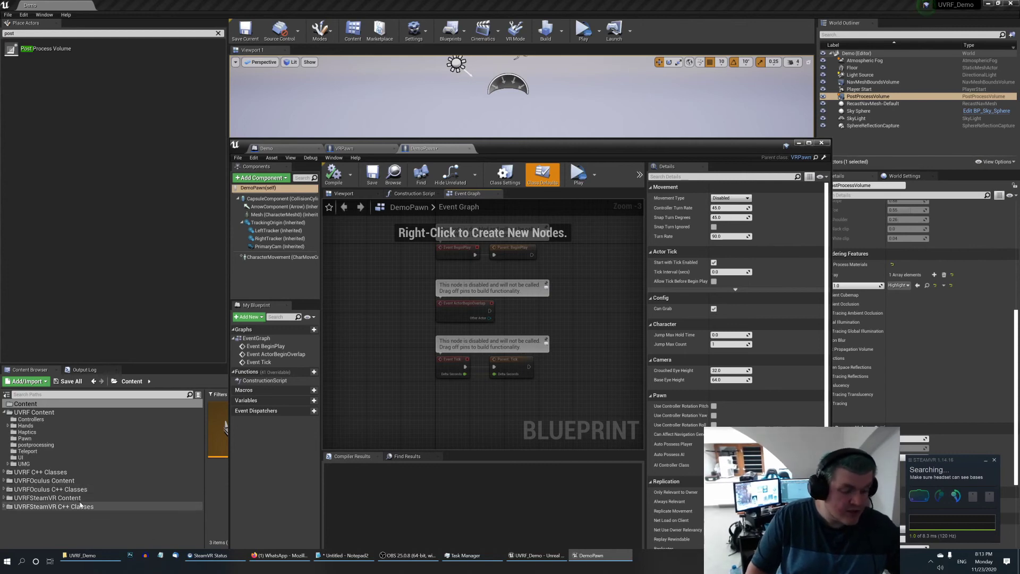
{"action": "left_click", "coordinate": [372, 174]}
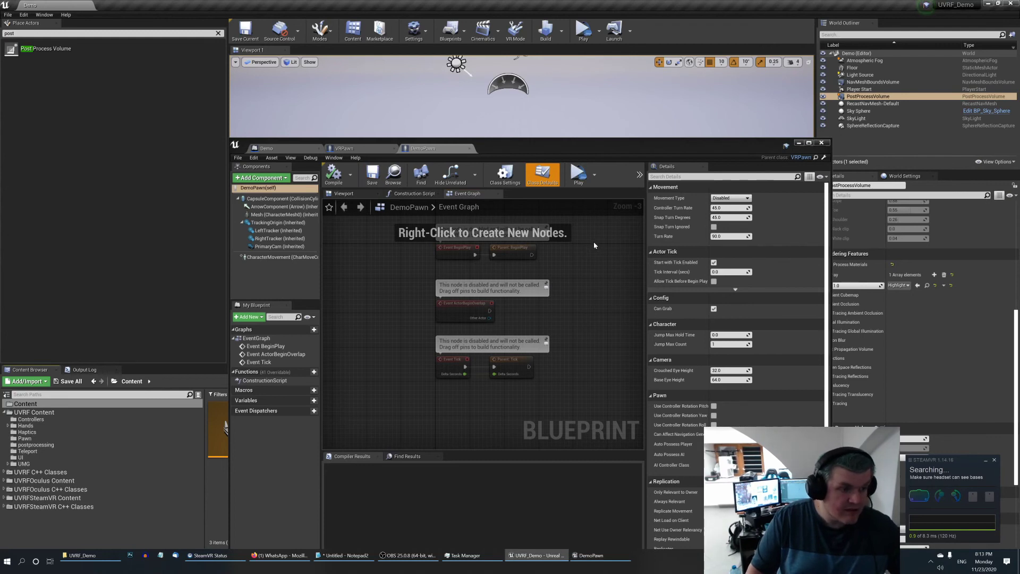
{"action": "right_click_drag", "start_coordinate": [599, 249], "coordinate": [584, 262]}
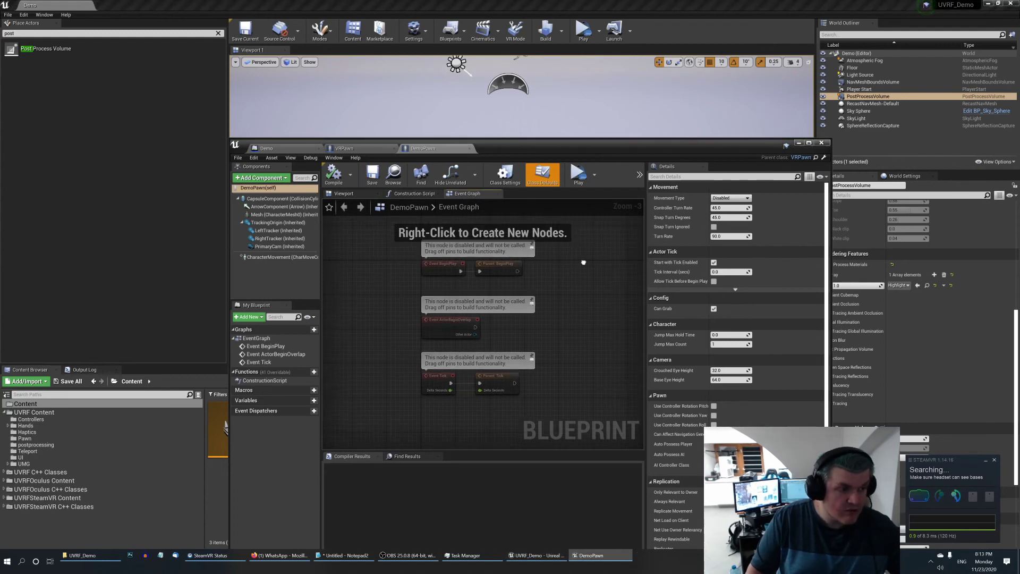
{"action": "left_click", "coordinate": [799, 143]}
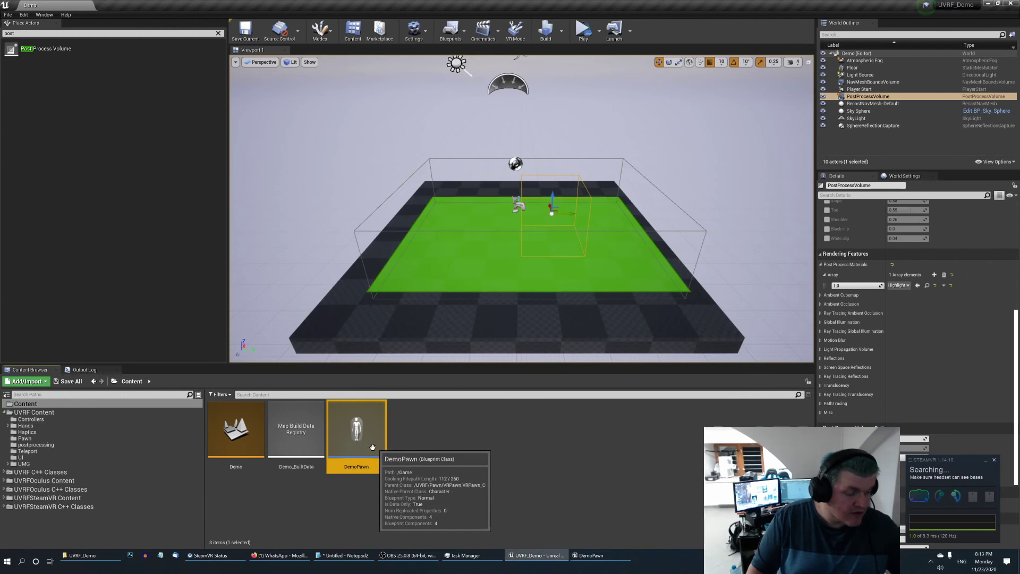
Create a Game Mode Base blueprint class in Content named DemoGM
{"action": "right_click", "coordinate": [404, 446]}
{"action": "mouse_move", "coordinate": [448, 441]}
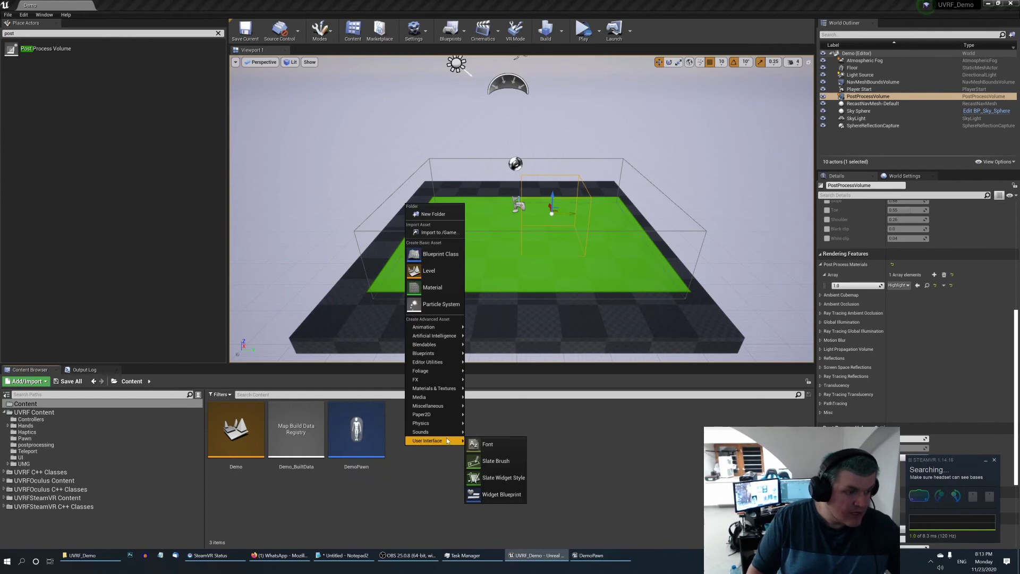
{"action": "left_click", "coordinate": [441, 255]}
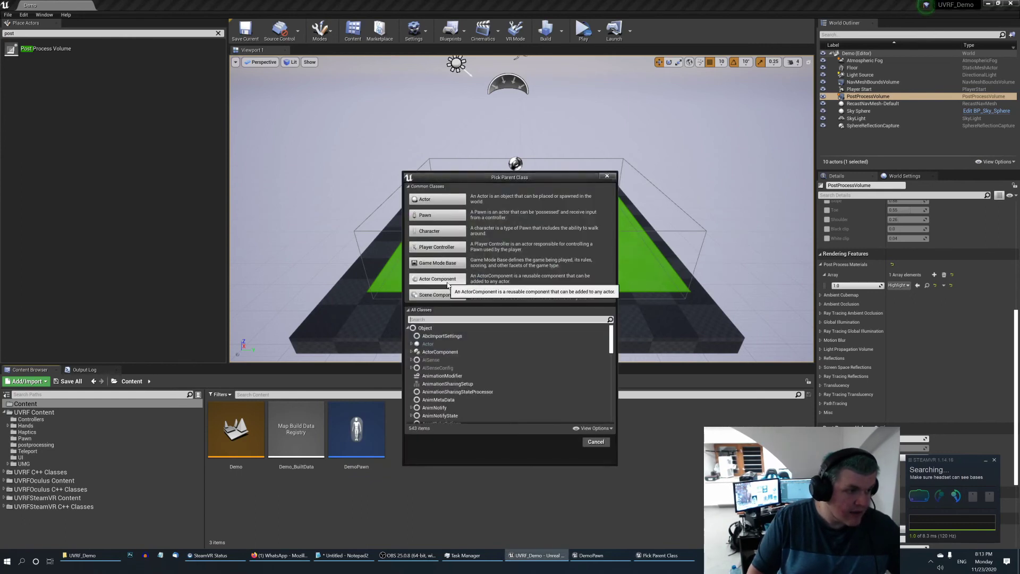
{"action": "left_click", "coordinate": [450, 266]}
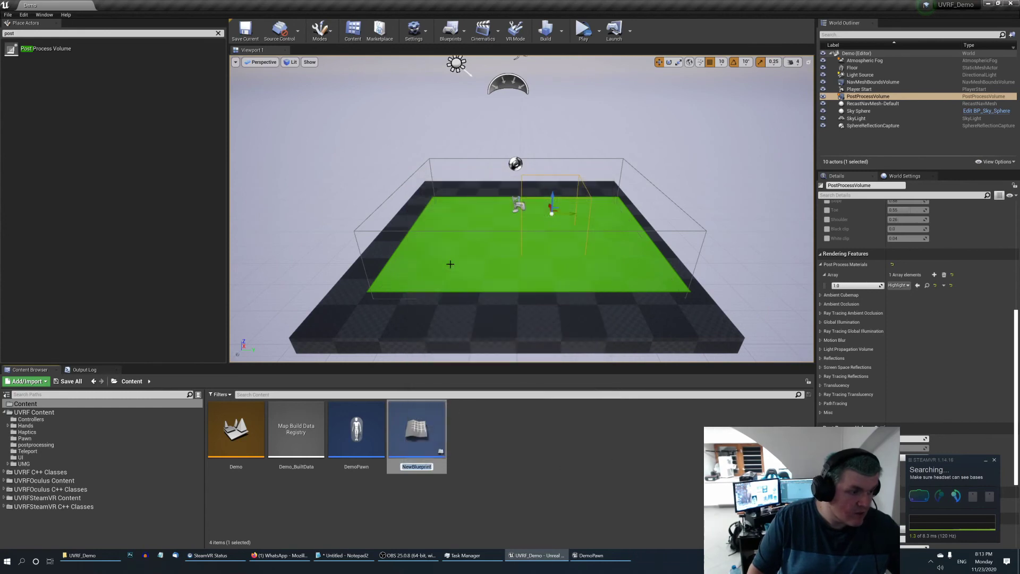
{"action": "type", "text": "Demo"}
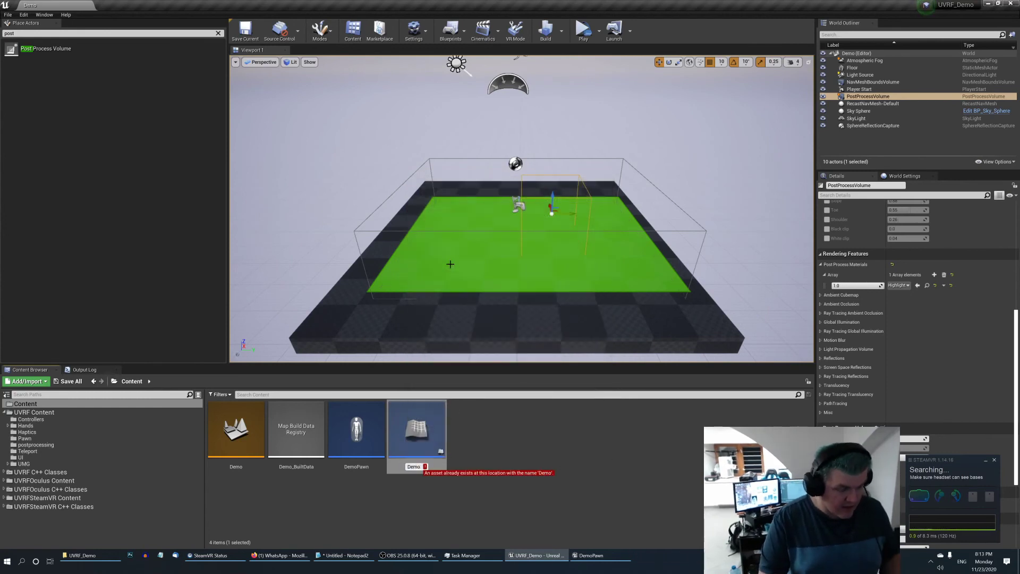
{"action": "type", "text": "GM"}
{"action": "key", "text": "Return"}
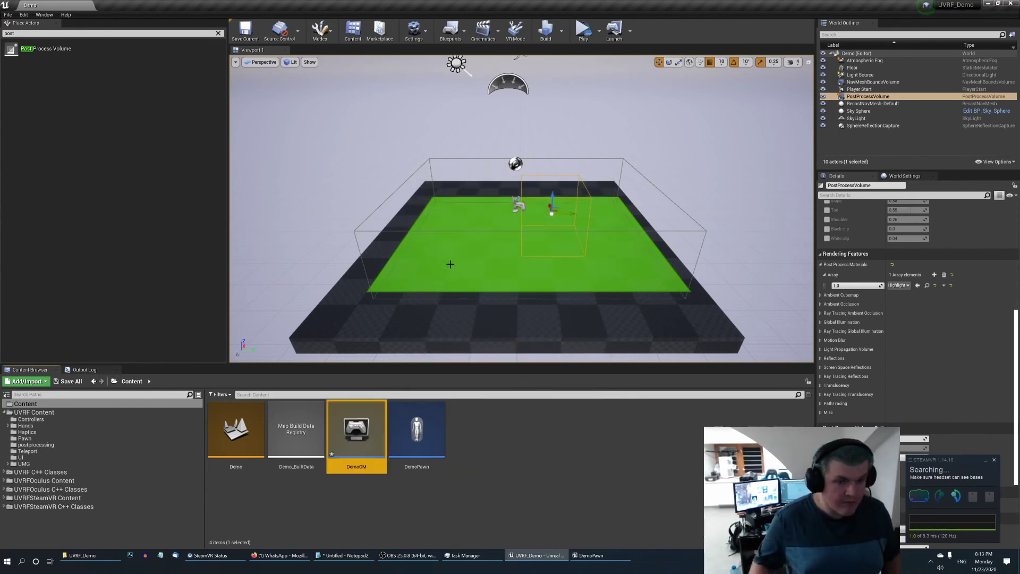
Set DemoGM's Default Pawn Class to DemoPawn, then compile and save it
{"action": "double_click", "coordinate": [380, 443]}
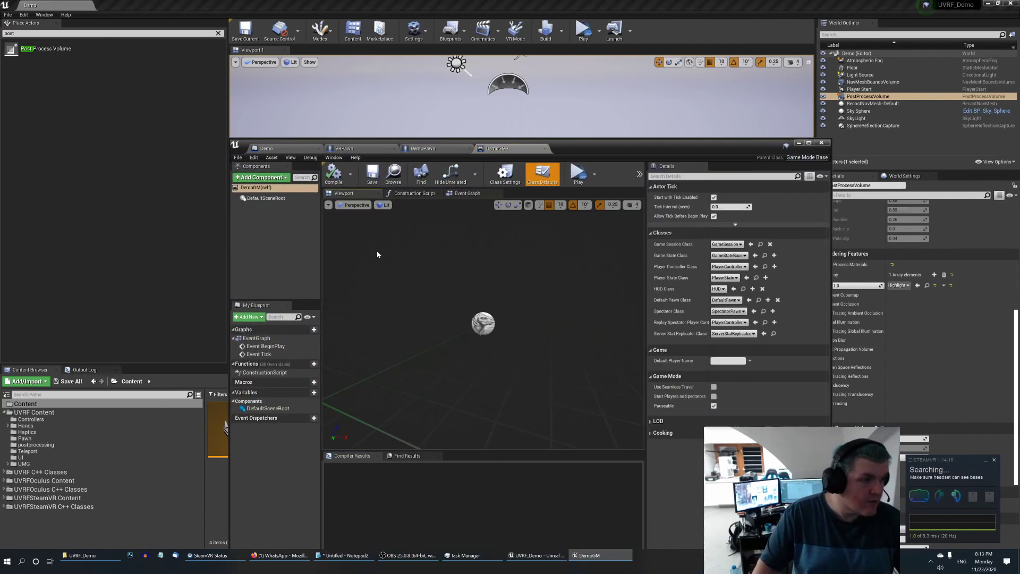
{"action": "left_click", "coordinate": [729, 301]}
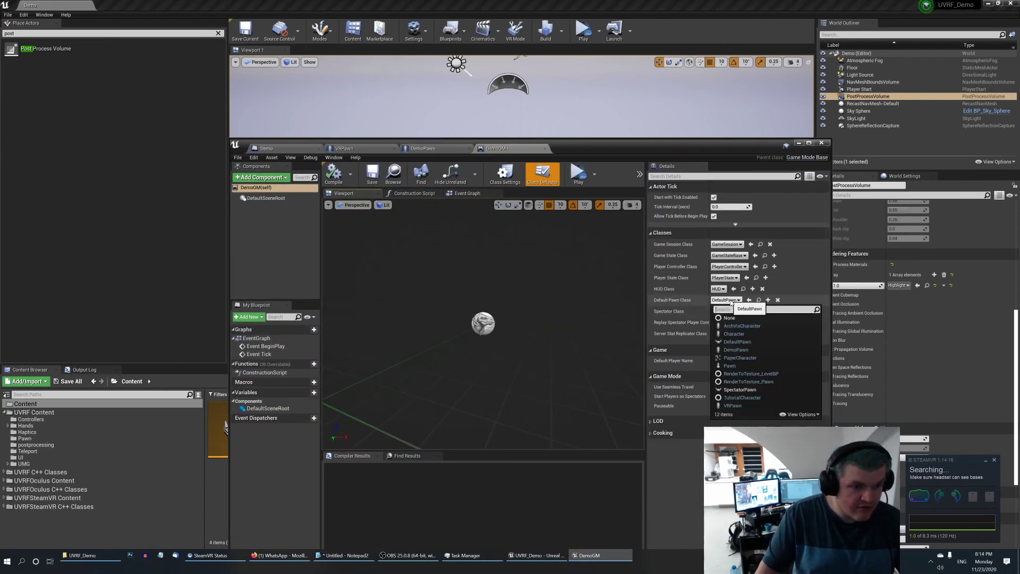
{"action": "left_click", "coordinate": [737, 349]}
{"action": "left_click", "coordinate": [334, 174]}
{"action": "left_click", "coordinate": [373, 175]}
{"action": "left_click", "coordinate": [219, 25]}
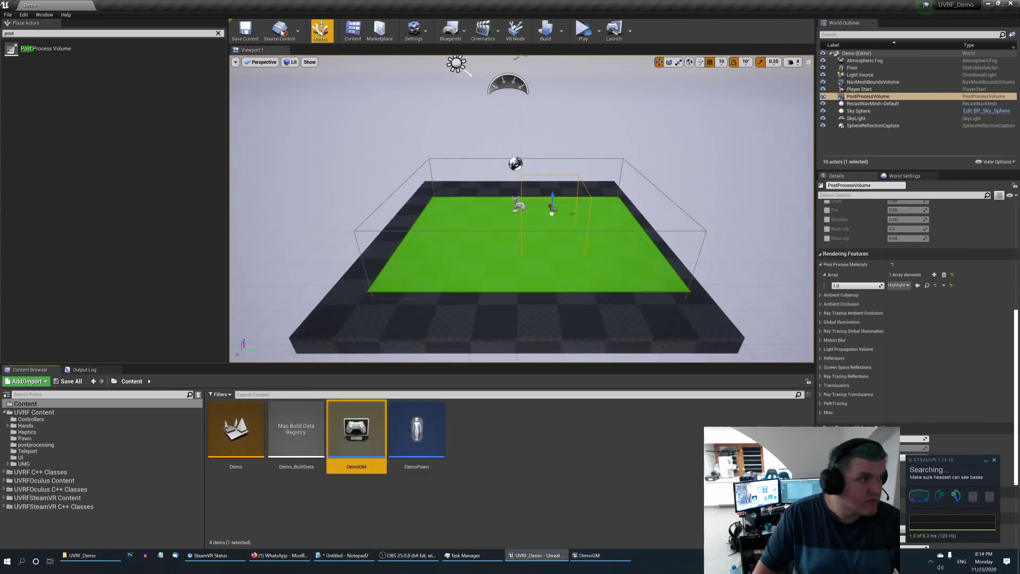
{"action": "left_click", "coordinate": [23, 14]}
Set the project's Default GameMode to DemoGM under Maps & Modes and close Project Settings
{"action": "left_click", "coordinate": [52, 129]}
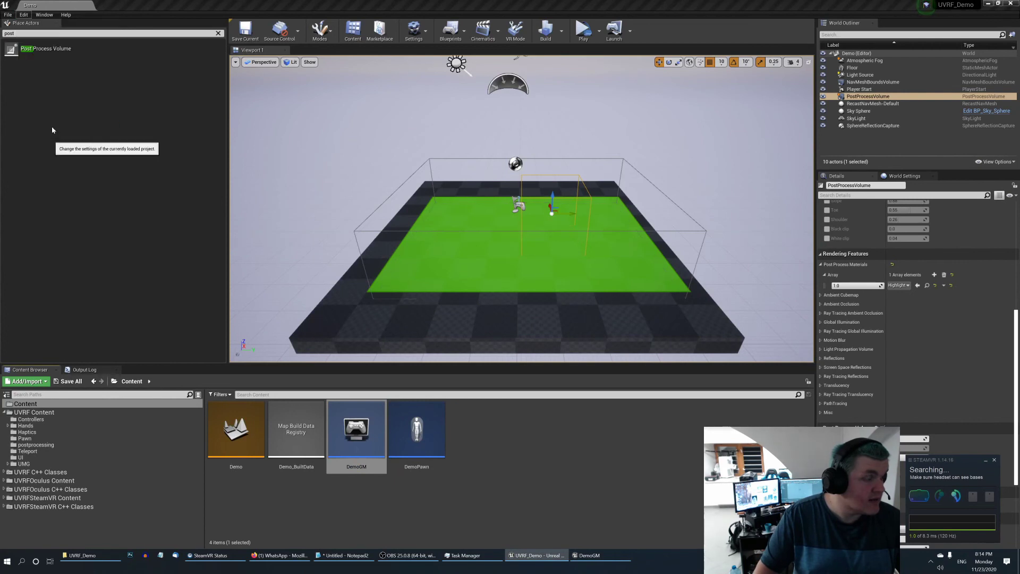
{"action": "left_click", "coordinate": [207, 144]}
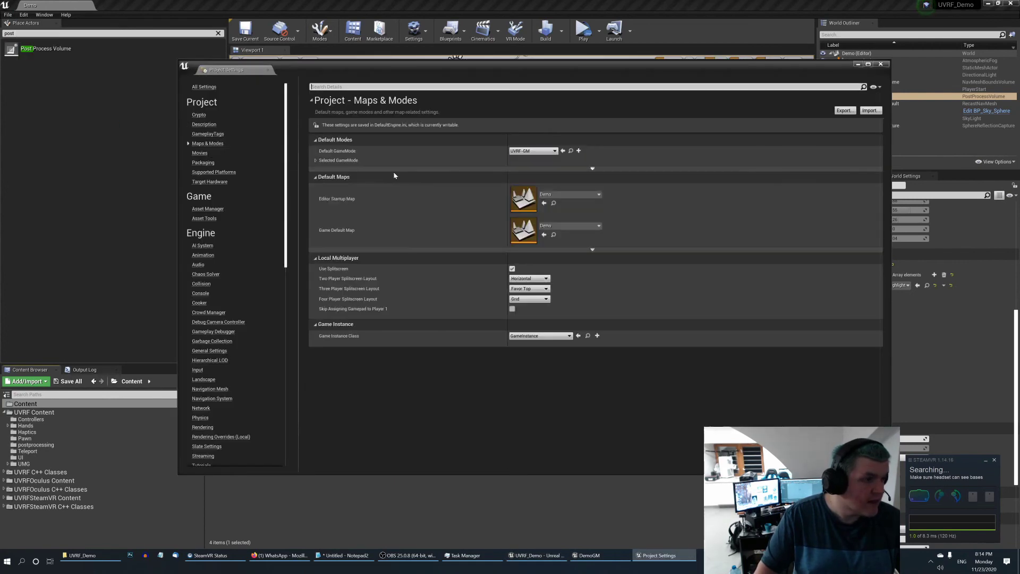
{"action": "left_click", "coordinate": [533, 151]}
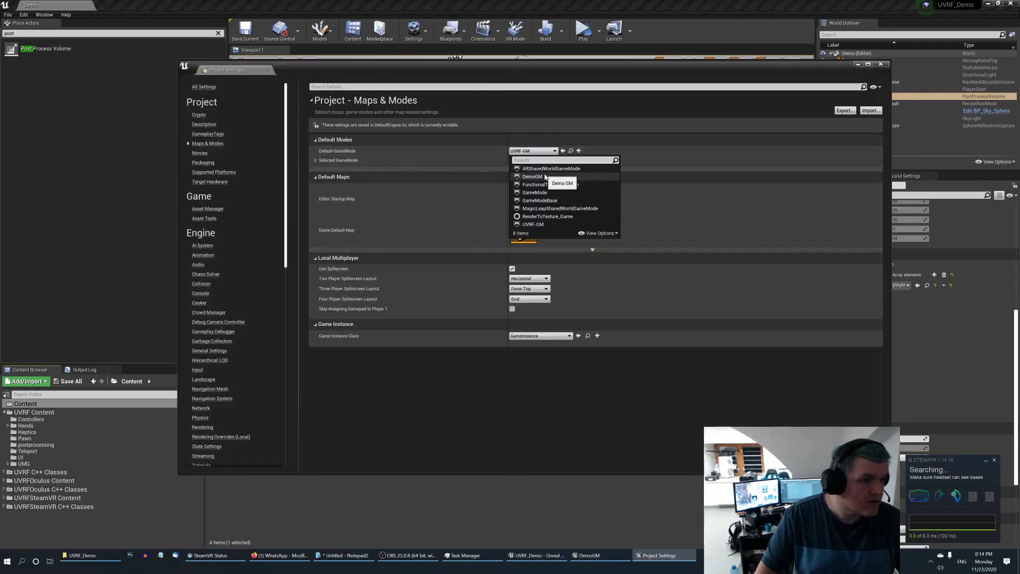
{"action": "left_click", "coordinate": [532, 177]}
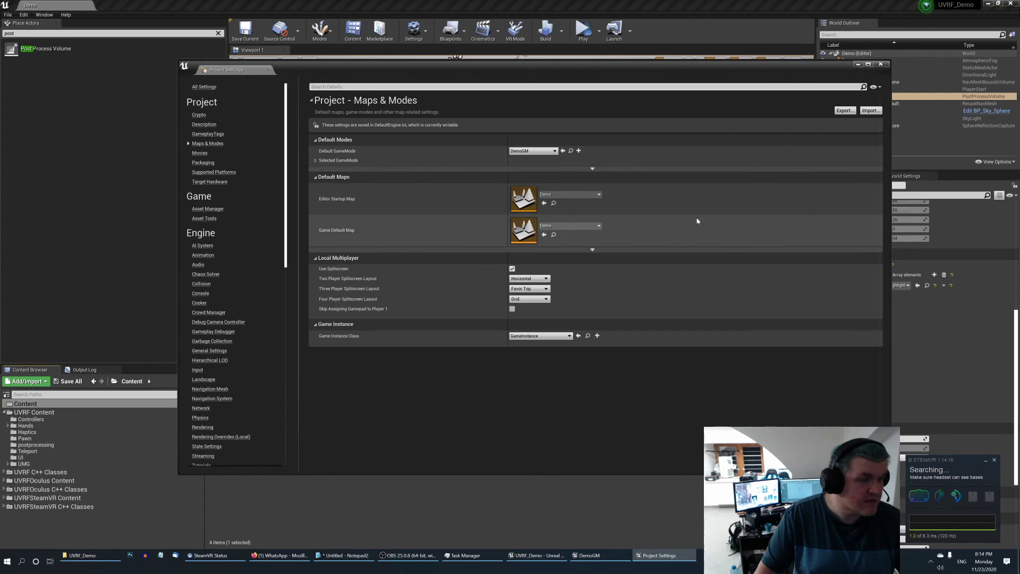
{"action": "left_click", "coordinate": [881, 65]}
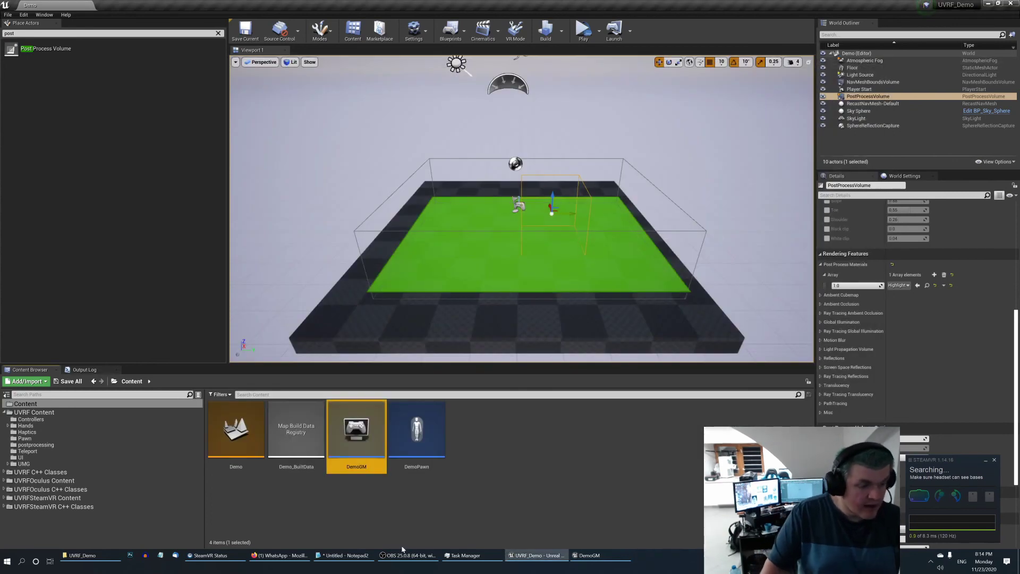
With DemoPawn selected, open the level blueprint from the Blueprints menu
{"action": "left_click", "coordinate": [435, 424]}
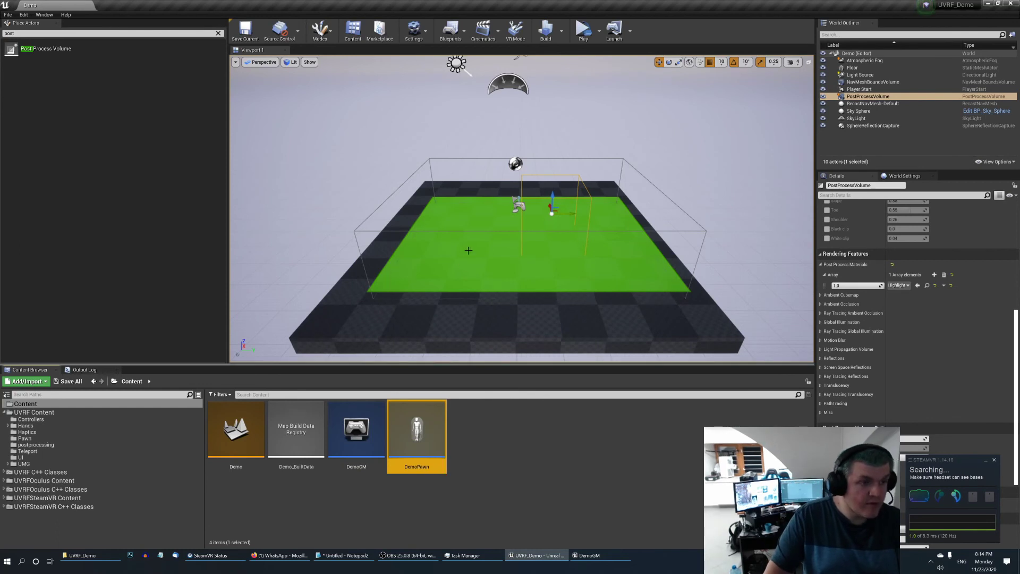
{"action": "left_click", "coordinate": [450, 30]}
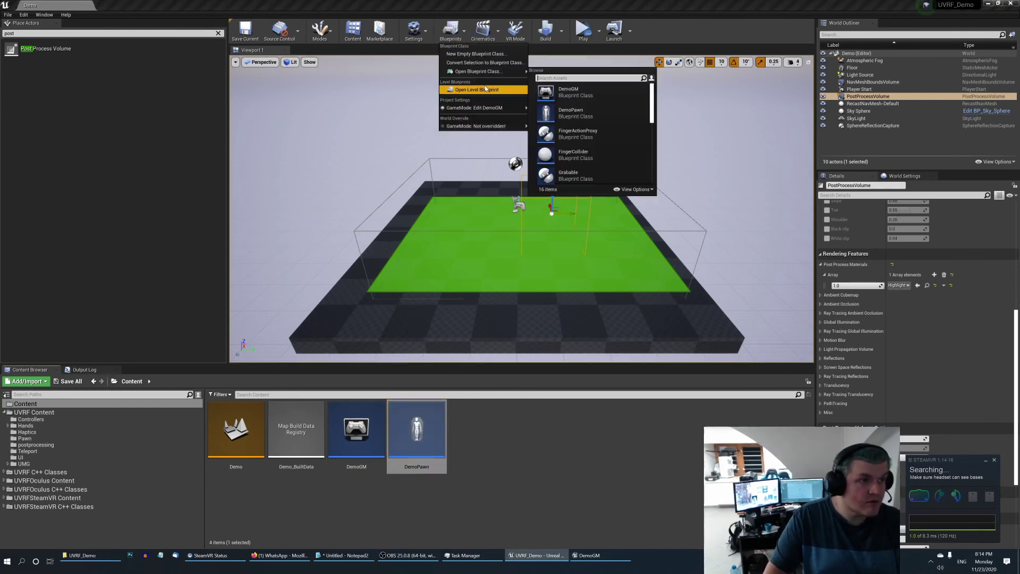
{"action": "left_click", "coordinate": [476, 90]}
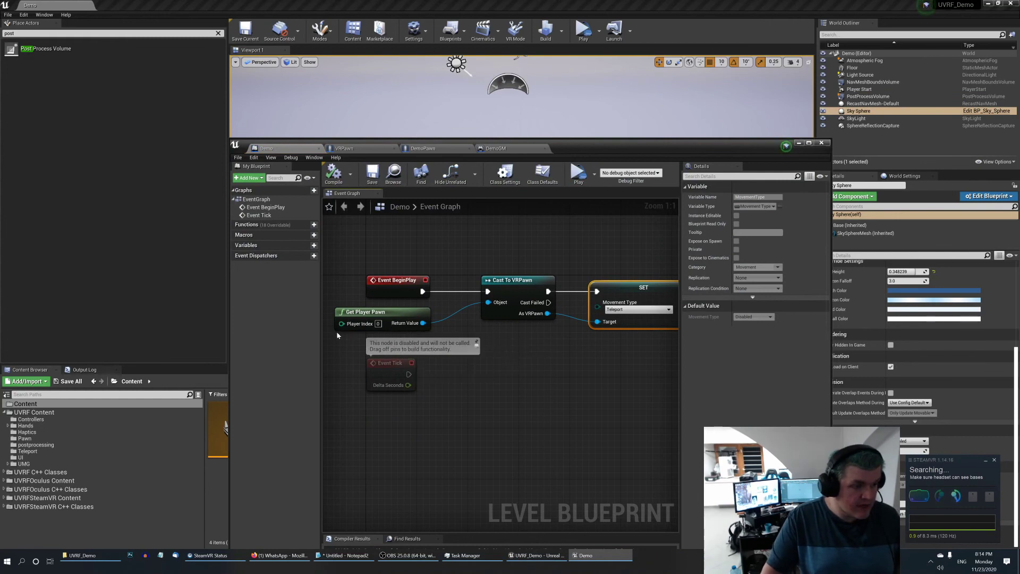
Delete the Get Player Pawn, Cast To VRPawn and SET movement-type nodes, save, and go to DemoPawn
{"action": "left_click", "coordinate": [366, 313]}
{"action": "left_click", "coordinate": [499, 313], "text": "ctrl"}
{"action": "key", "text": "Delete"}
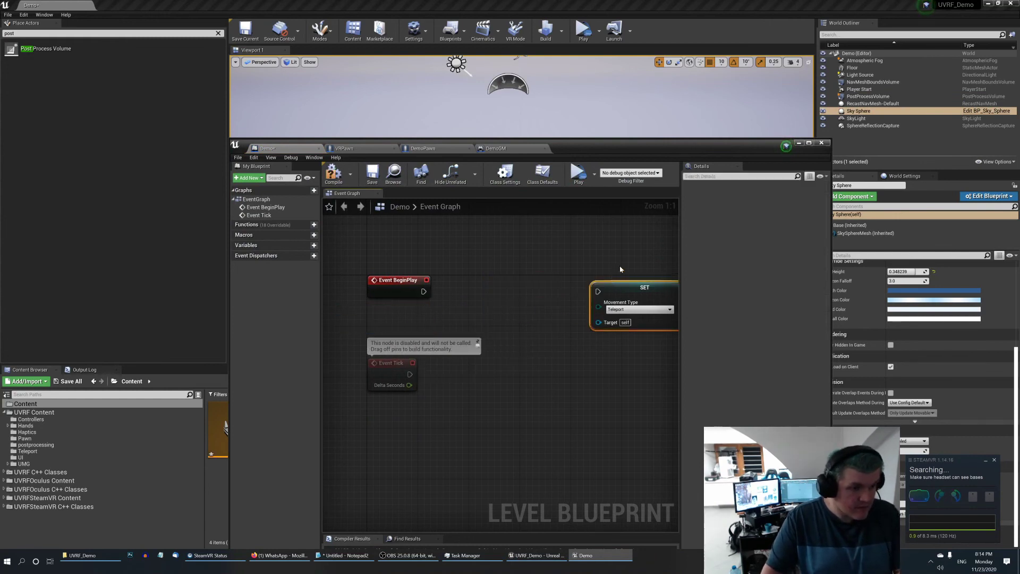
{"action": "key", "text": "Delete"}
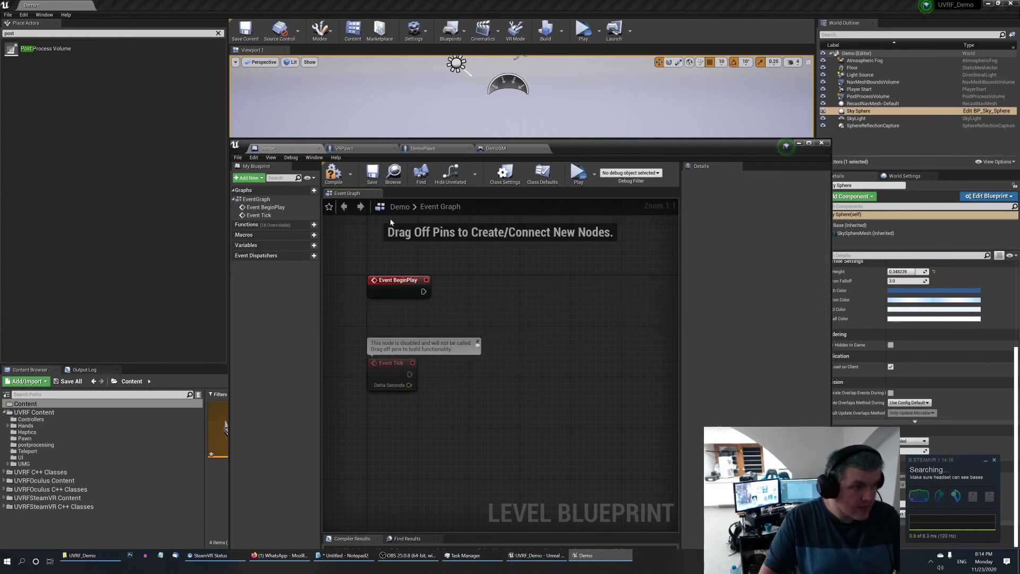
{"action": "left_click", "coordinate": [375, 177]}
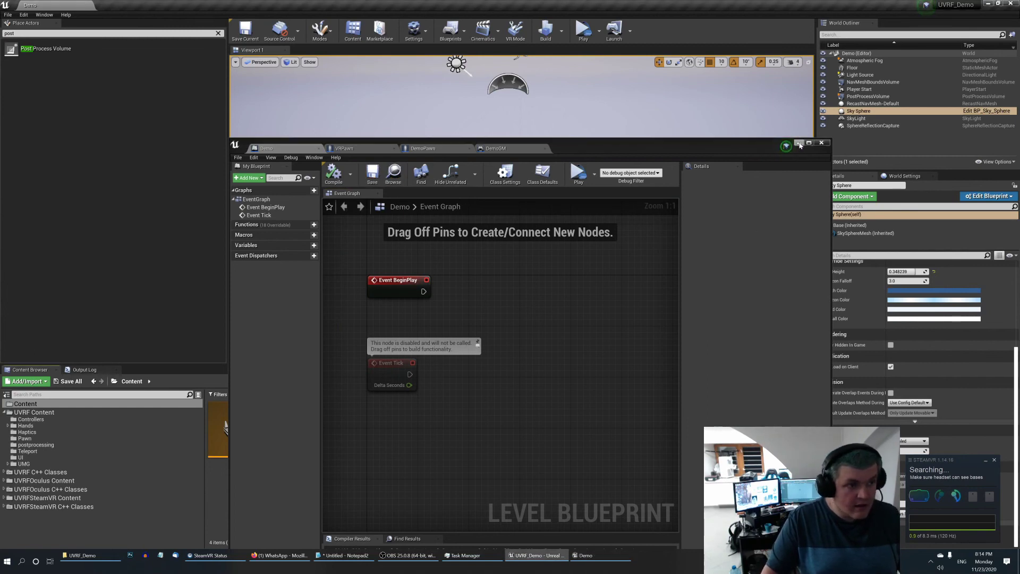
{"action": "left_click", "coordinate": [425, 149]}
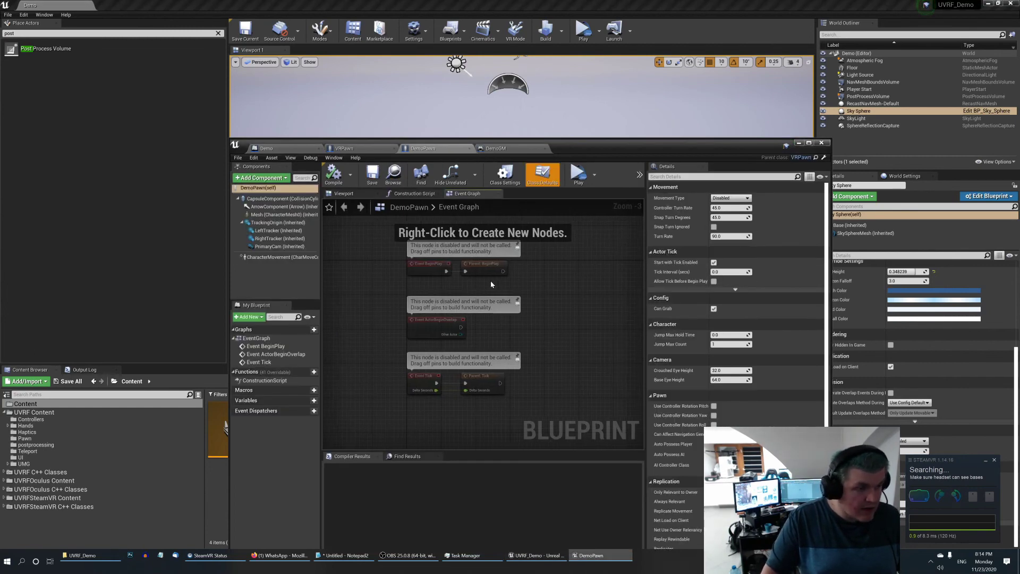
Add a Set Movement Type node set to FreeSnapTurns after DemoPawn's Parent: BeginPlay
{"action": "left_click_drag", "start_coordinate": [497, 282], "coordinate": [541, 282]}
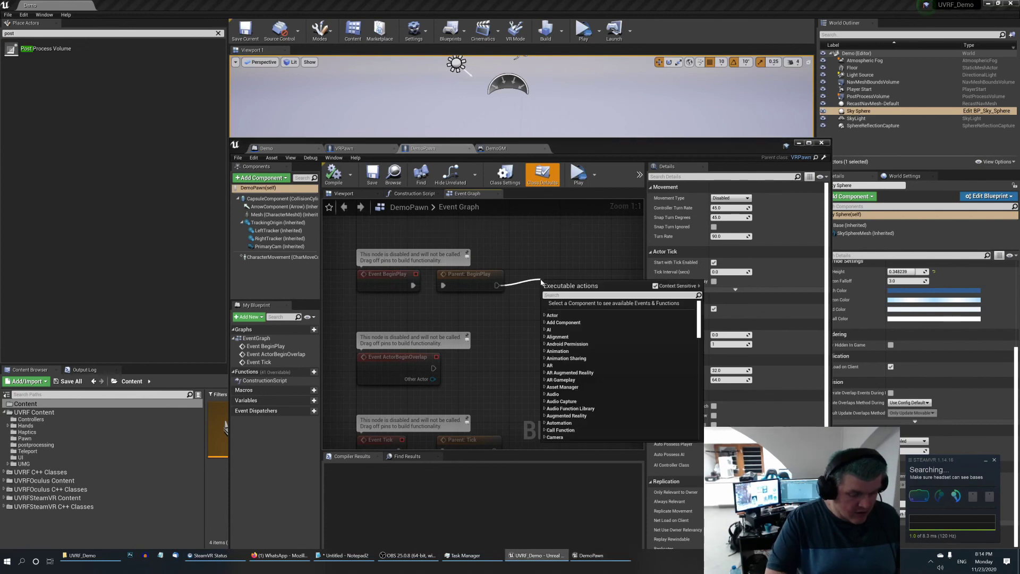
{"action": "type", "text": "set movemen"}
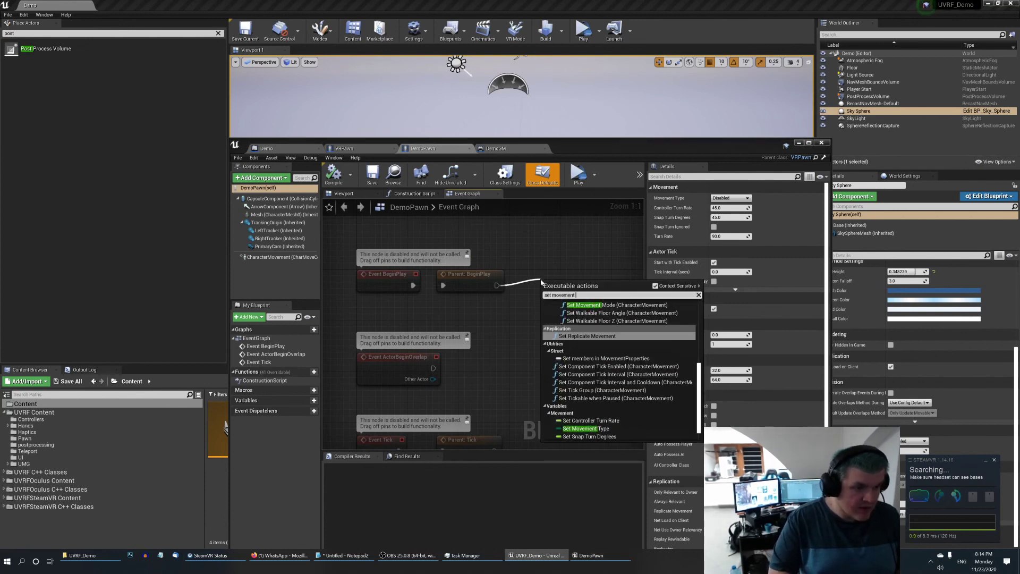
{"action": "type", "text": " type"}
{"action": "left_click", "coordinate": [567, 314]}
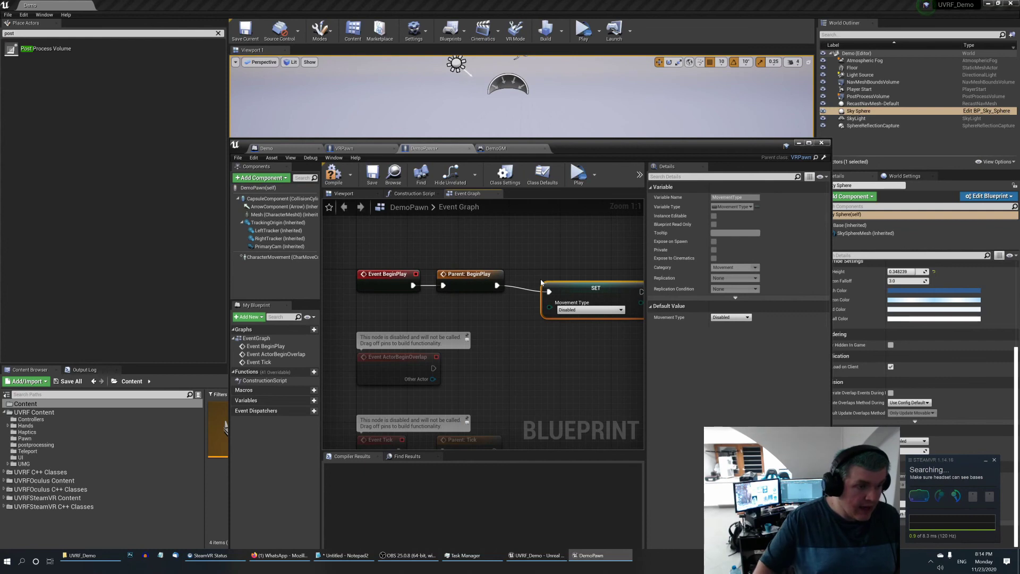
{"action": "left_click", "coordinate": [566, 309]}
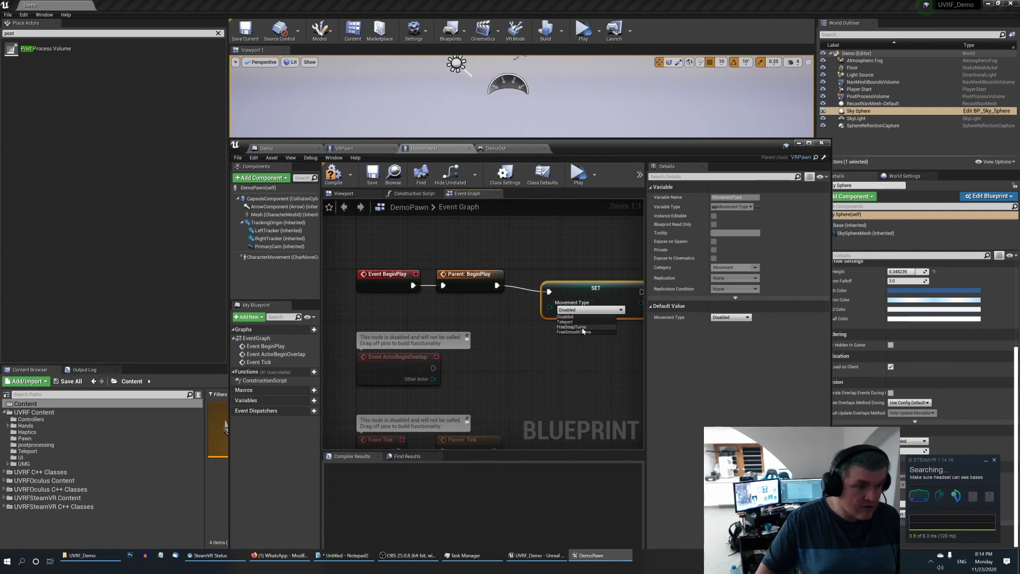
{"action": "left_click", "coordinate": [581, 327]}
{"action": "left_click_drag", "start_coordinate": [577, 303], "coordinate": [570, 297]}
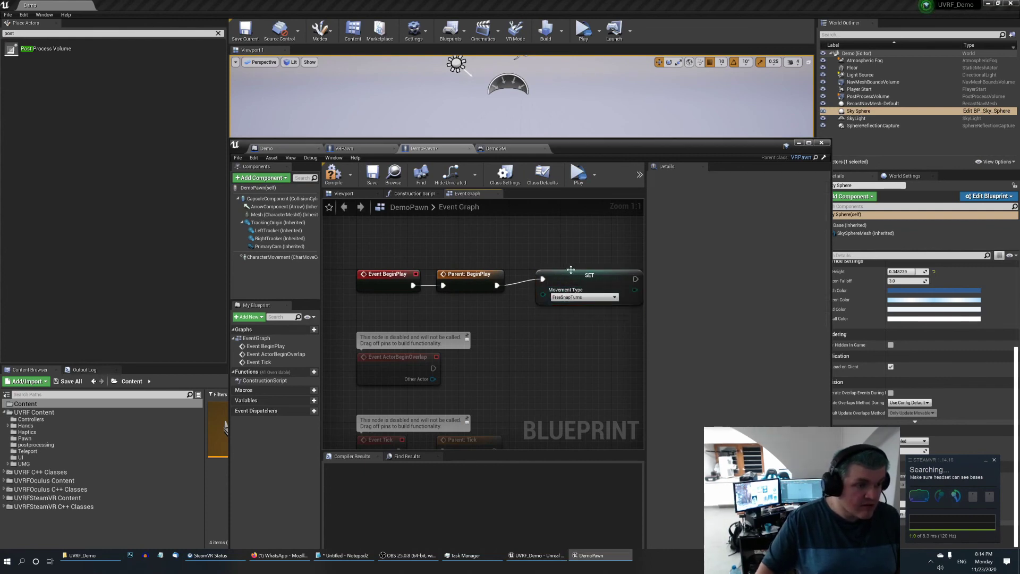
Compile the DemoPawn blueprint and launch the game in a standalone preview
{"action": "left_click", "coordinate": [334, 175]}
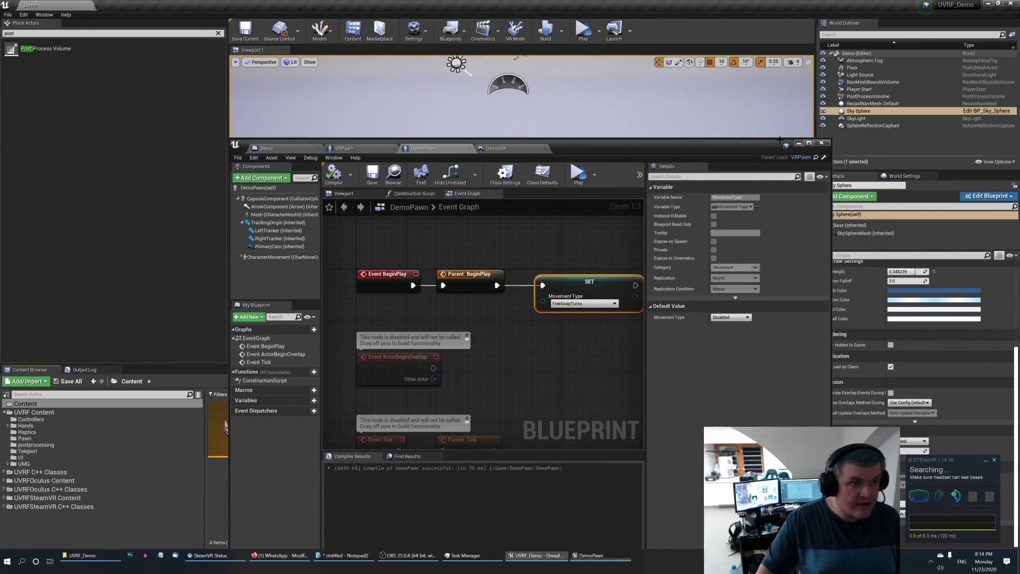
{"action": "left_click", "coordinate": [798, 143]}
{"action": "left_click", "coordinate": [583, 30]}
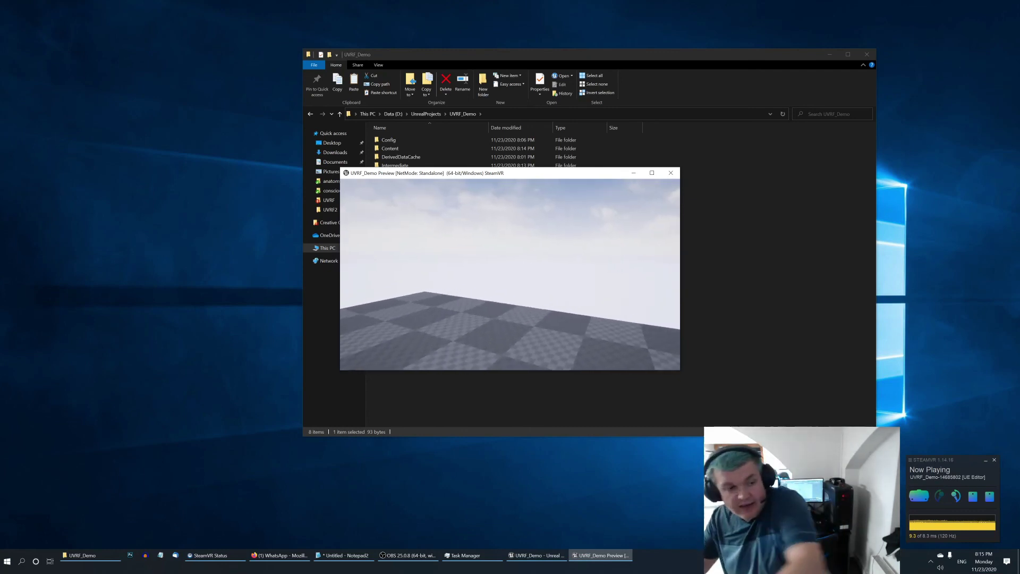
Exit the standalone VR preview with Esc to get back to the Demo level
{"action": "key", "text": "Escape"}
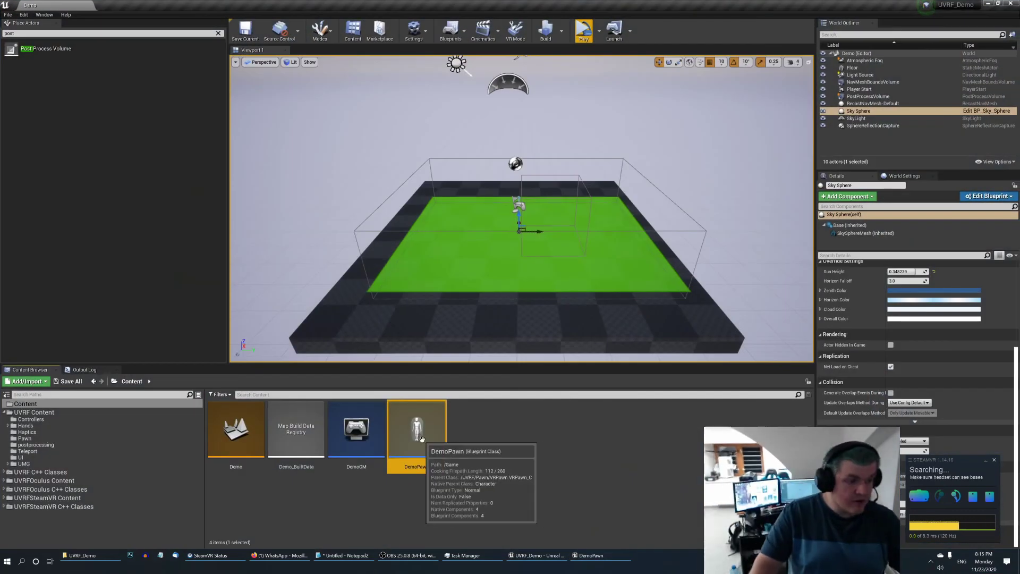
{"action": "double_click", "coordinate": [424, 441]}
{"action": "scroll", "coordinate": [505, 352], "scroll_direction": "down", "scroll_amount": 3}
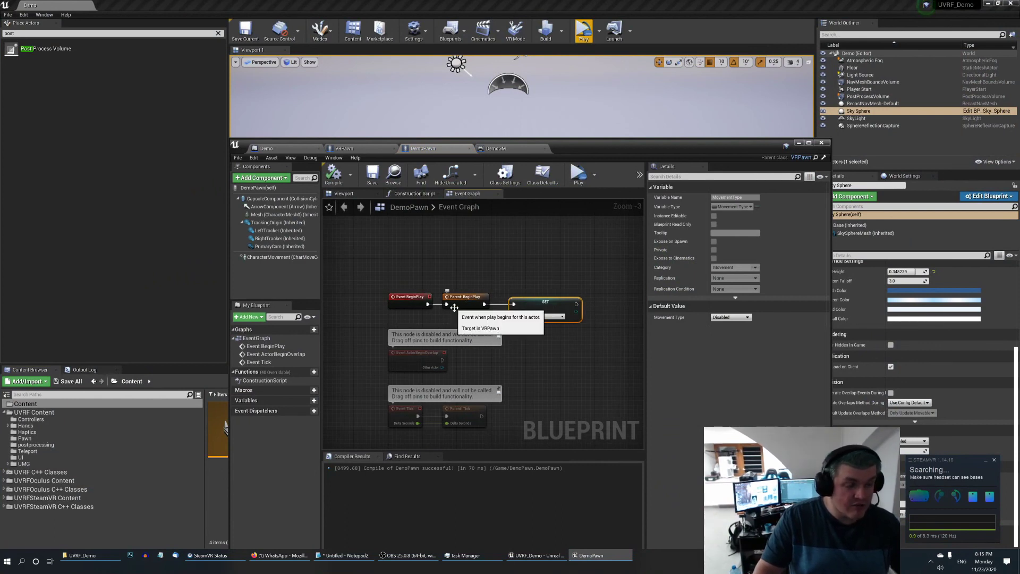
{"action": "left_click", "coordinate": [821, 143]}
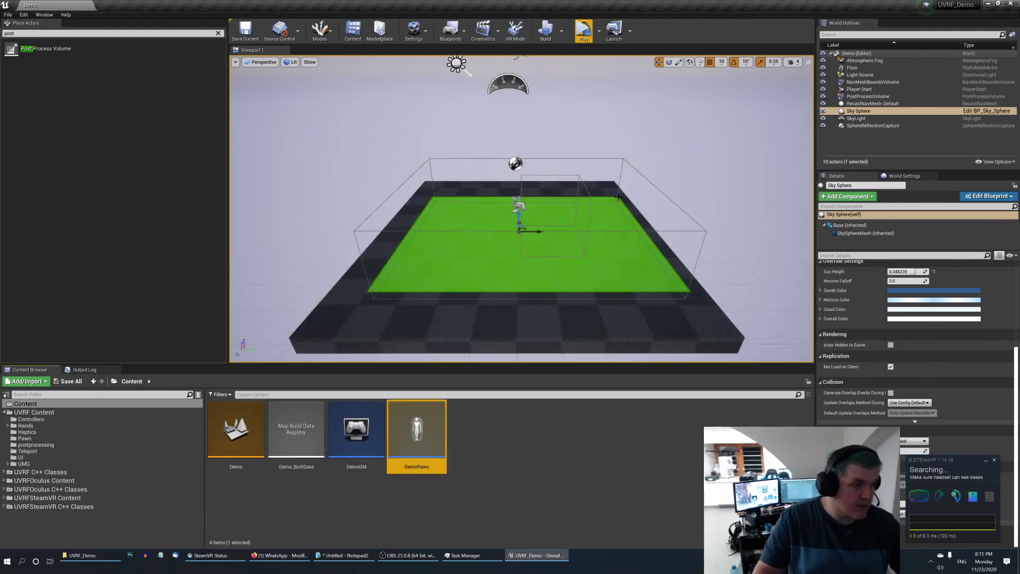